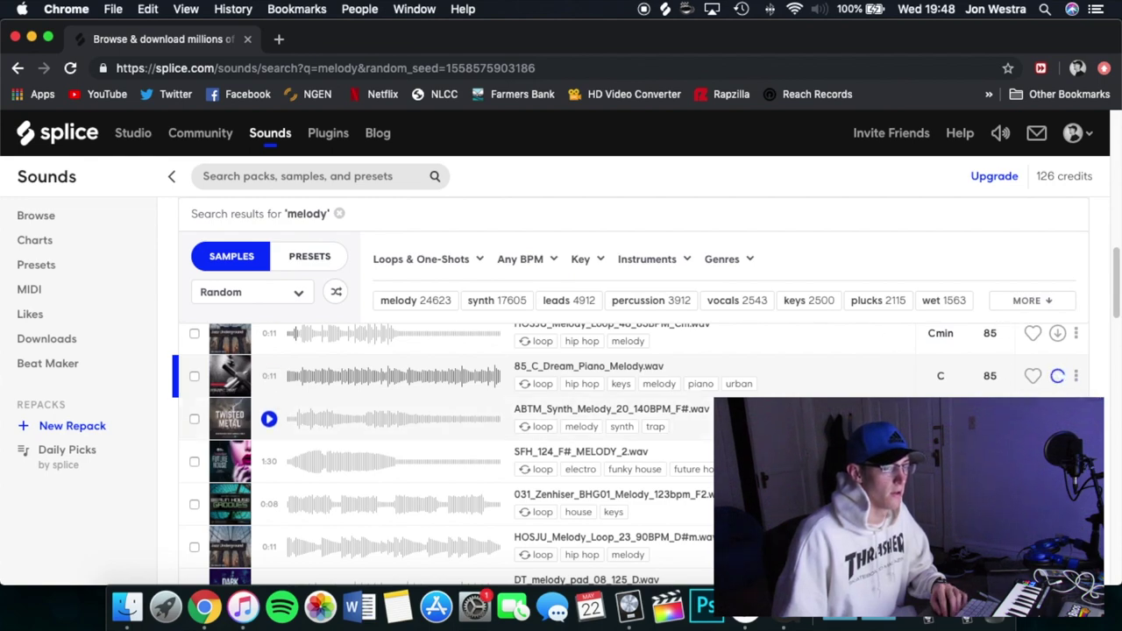
Step: Switch to Logic Pro X, create a new project with one External MIDI track using the External Instrument plug-in, and close the old project
{"action": "left_click", "coordinate": [32, 39]}
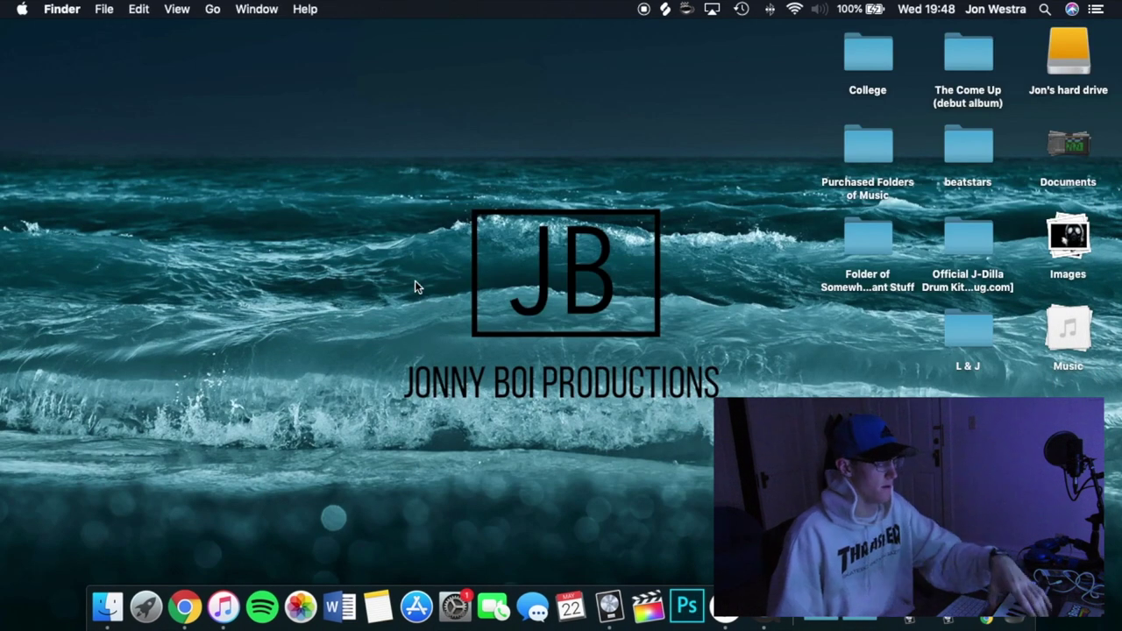
{"action": "left_click", "coordinate": [609, 607]}
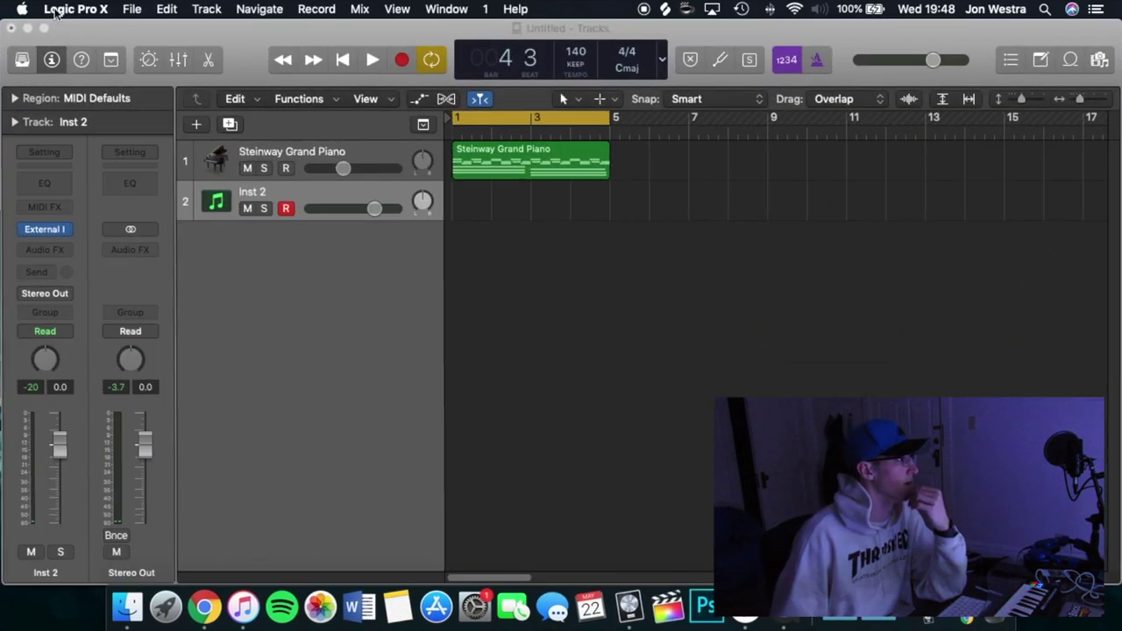
{"action": "left_click", "coordinate": [131, 9]}
{"action": "left_click", "coordinate": [144, 31]}
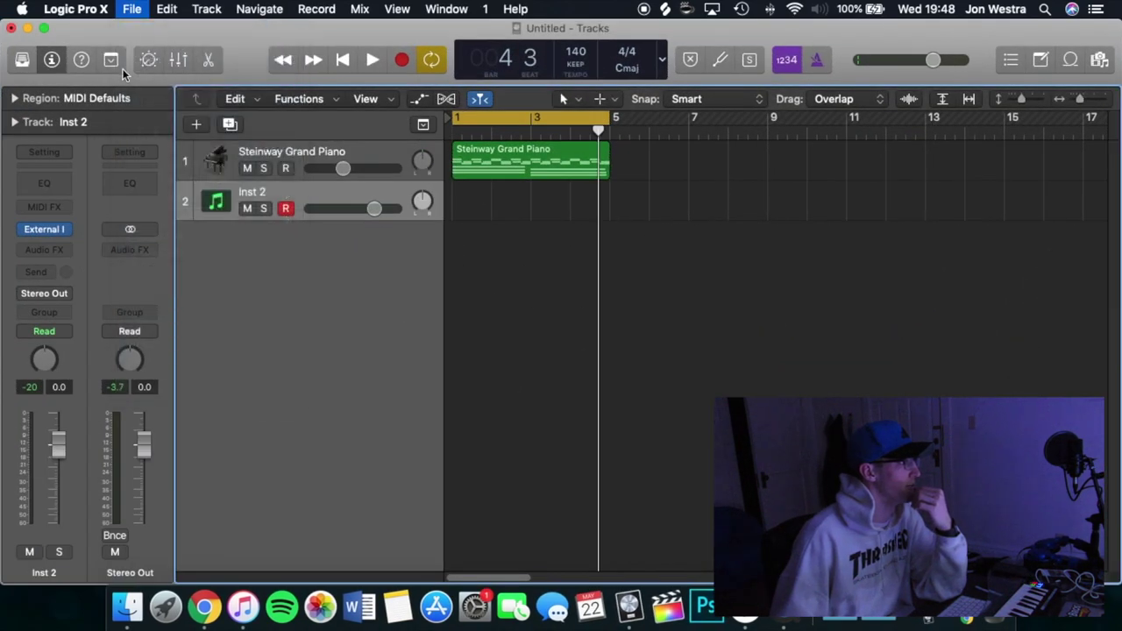
{"action": "left_click", "coordinate": [318, 111]}
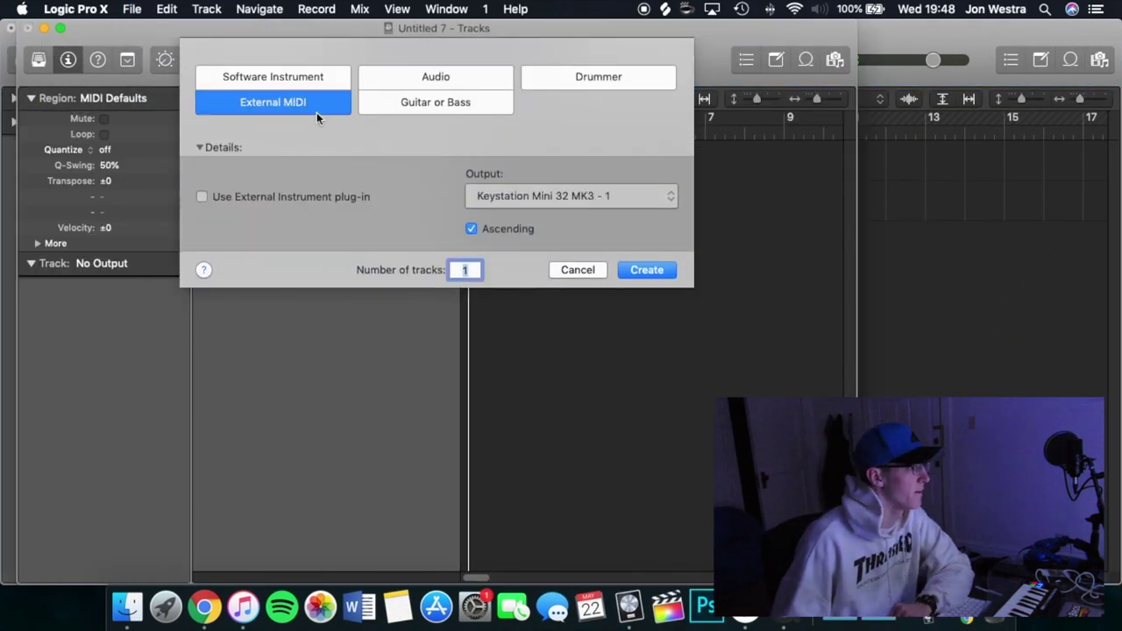
{"action": "left_click", "coordinate": [204, 198]}
{"action": "left_click", "coordinate": [629, 360]}
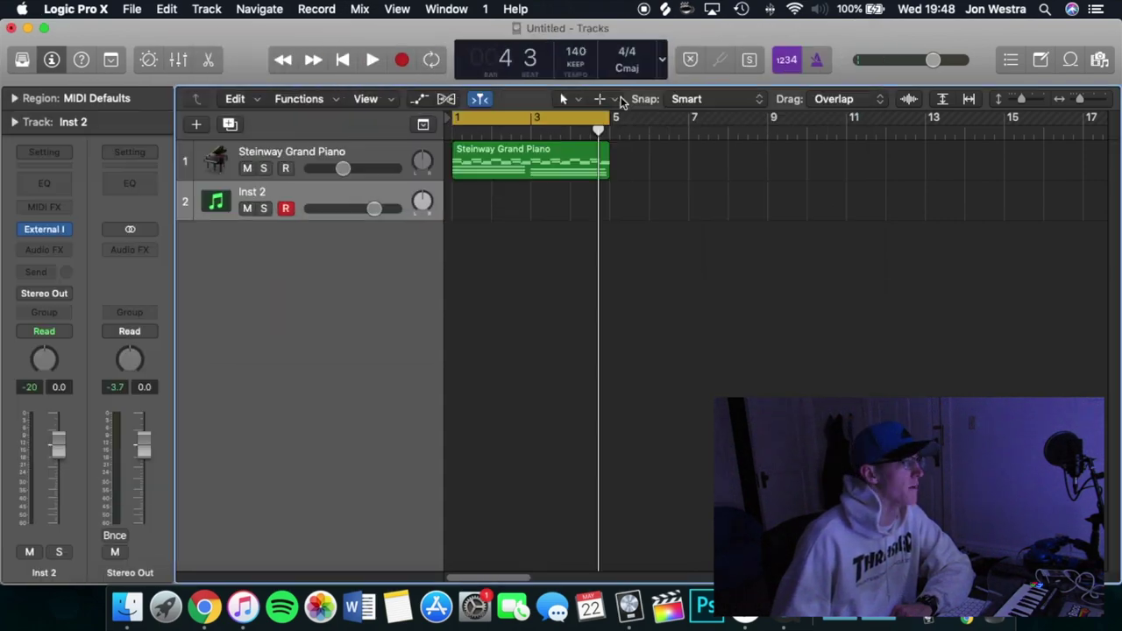
{"action": "left_click", "coordinate": [27, 29]}
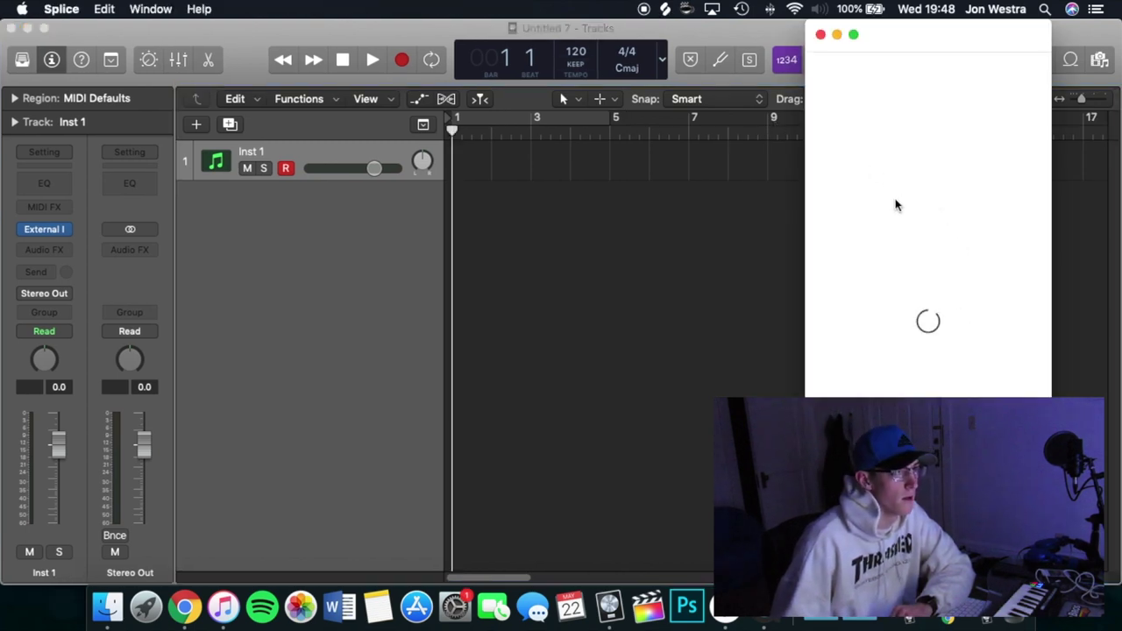
Step: Place the 85_C_Dream_Piano_Melody sample from Splice on a new track at bar 1 and set the project tempo to 170
{"action": "left_click_drag", "start_coordinate": [910, 377], "coordinate": [463, 218]}
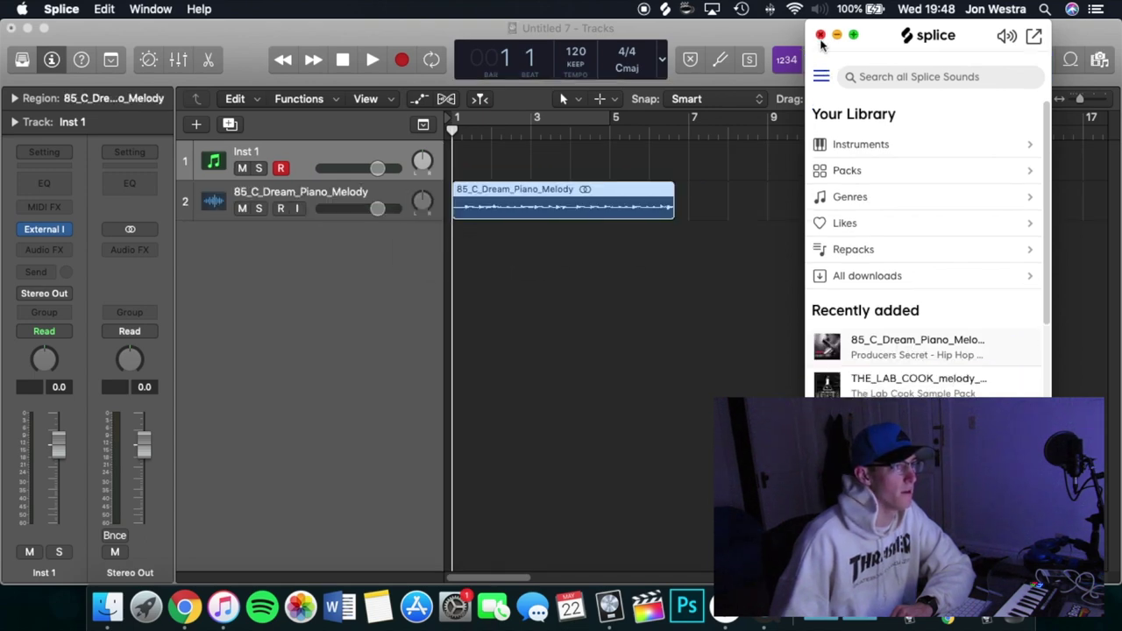
{"action": "left_click", "coordinate": [821, 35]}
{"action": "left_click_drag", "start_coordinate": [587, 56], "coordinate": [583, 165]}
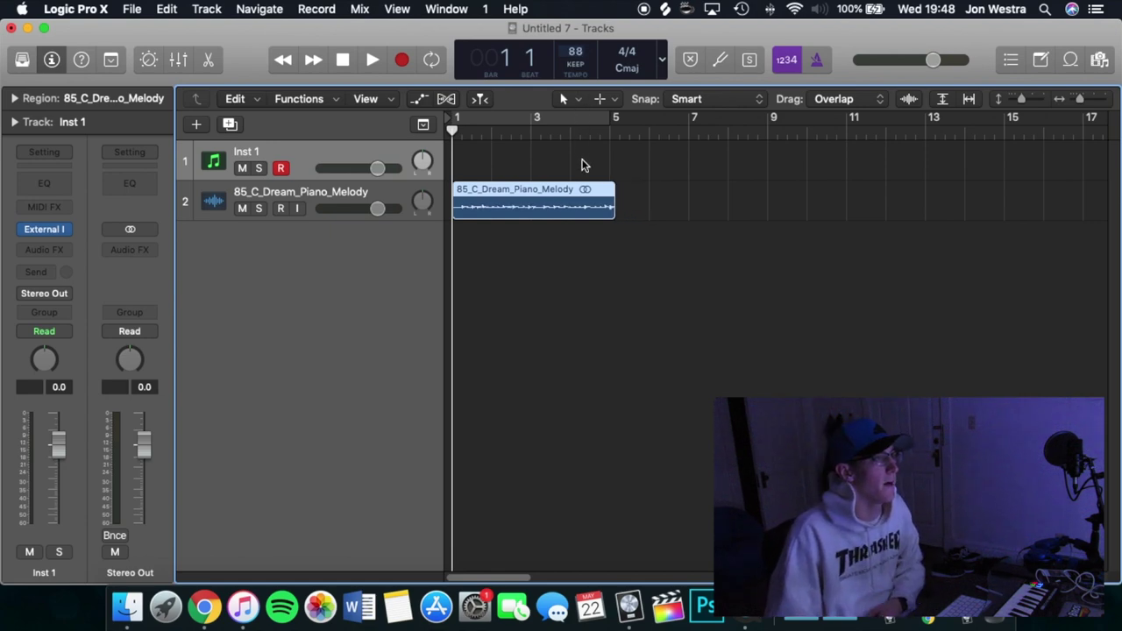
{"action": "left_click_drag", "start_coordinate": [591, 101], "coordinate": [609, 22]}
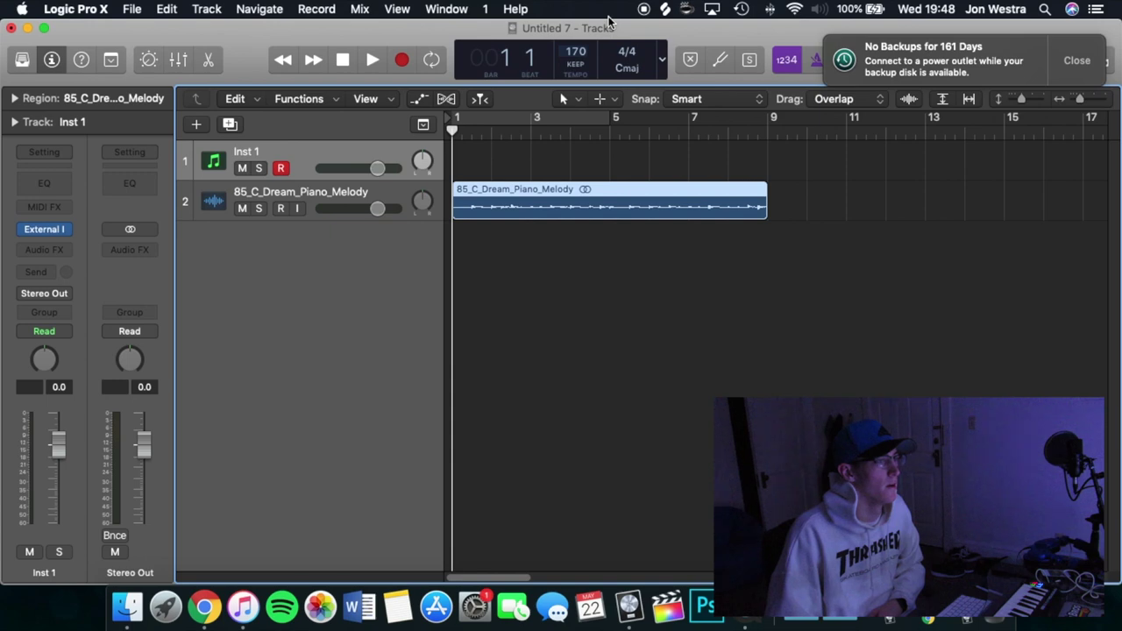
{"action": "left_click", "coordinate": [1080, 60]}
Step: Set the cycle range from bar 1 to bar 9 over the piano melody region and play it back
{"action": "left_click", "coordinate": [768, 128]}
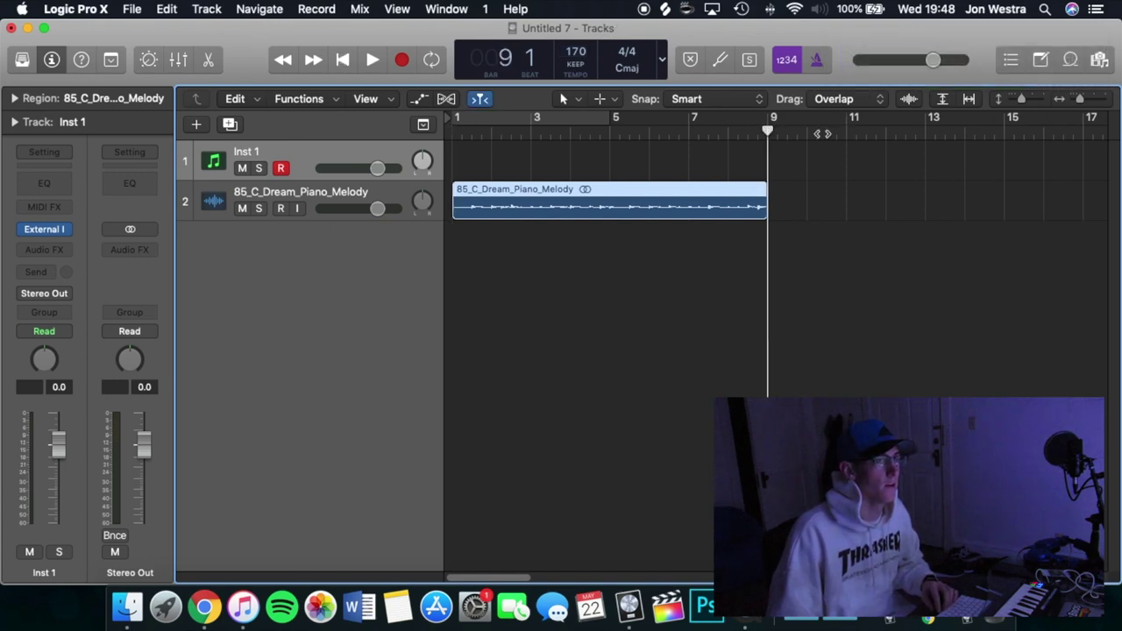
{"action": "left_click_drag", "start_coordinate": [1081, 102], "coordinate": [1025, 116]}
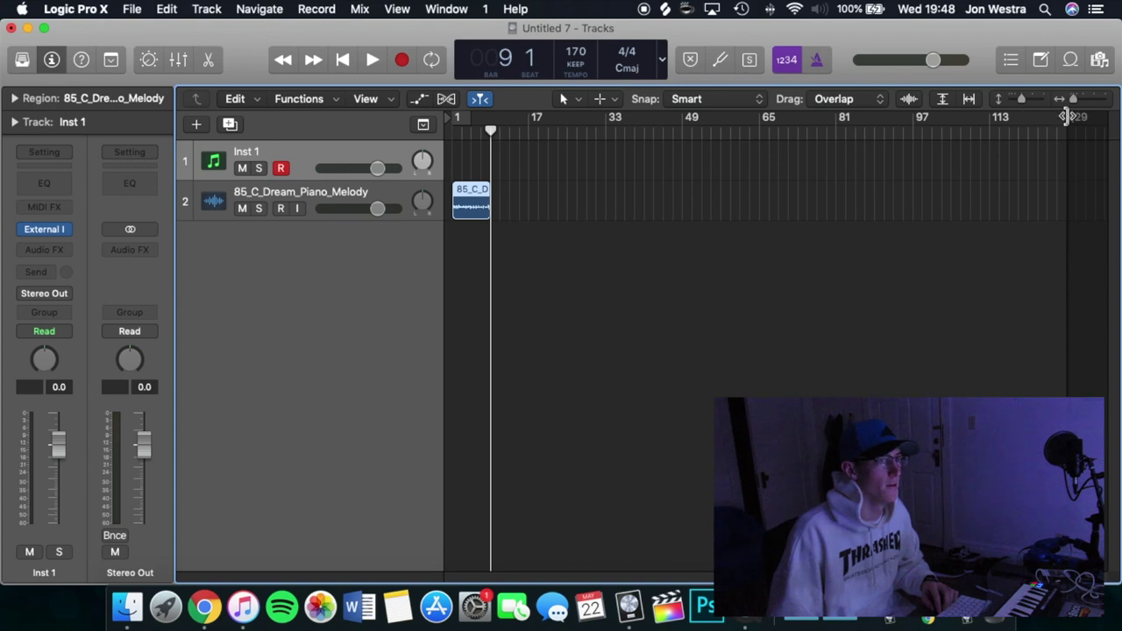
{"action": "key", "text": "z"}
{"action": "left_click", "coordinate": [342, 66]}
{"action": "key", "text": "space"}
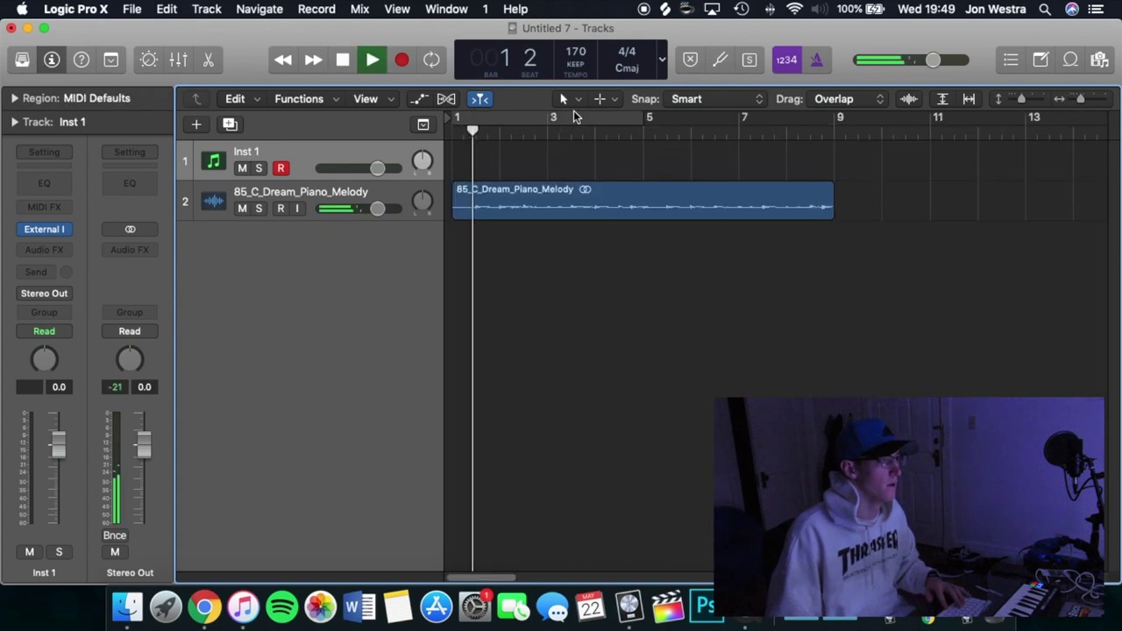
{"action": "left_click", "coordinate": [561, 115]}
{"action": "left_click_drag", "start_coordinate": [644, 117], "coordinate": [834, 123]}
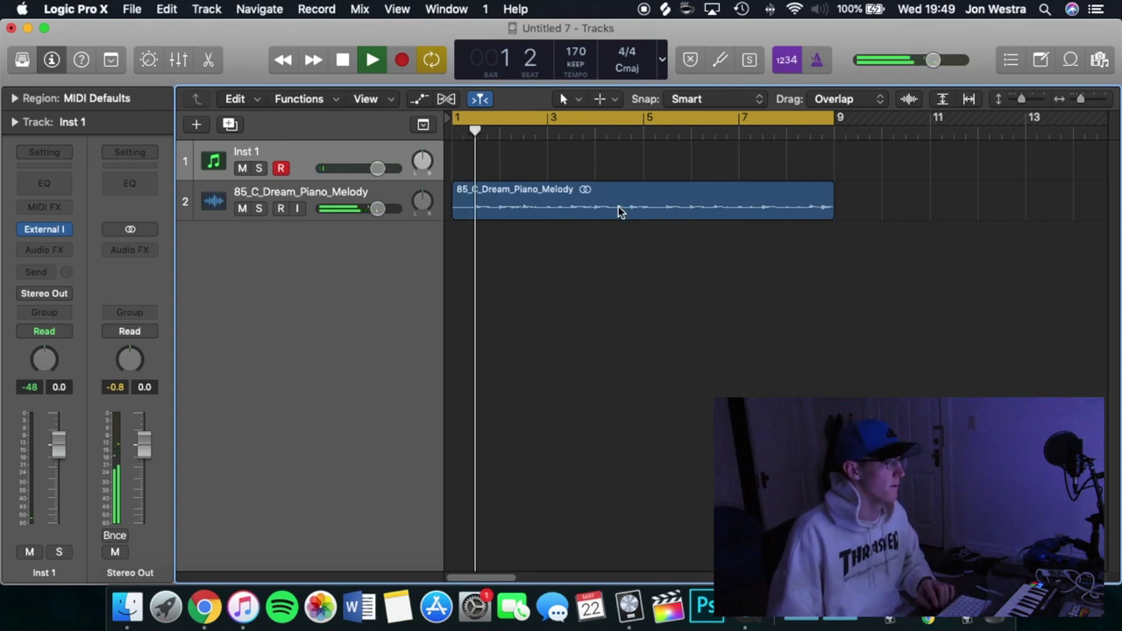
{"action": "key", "text": "b"}
{"action": "key", "text": "space"}
{"action": "key", "text": "b"}
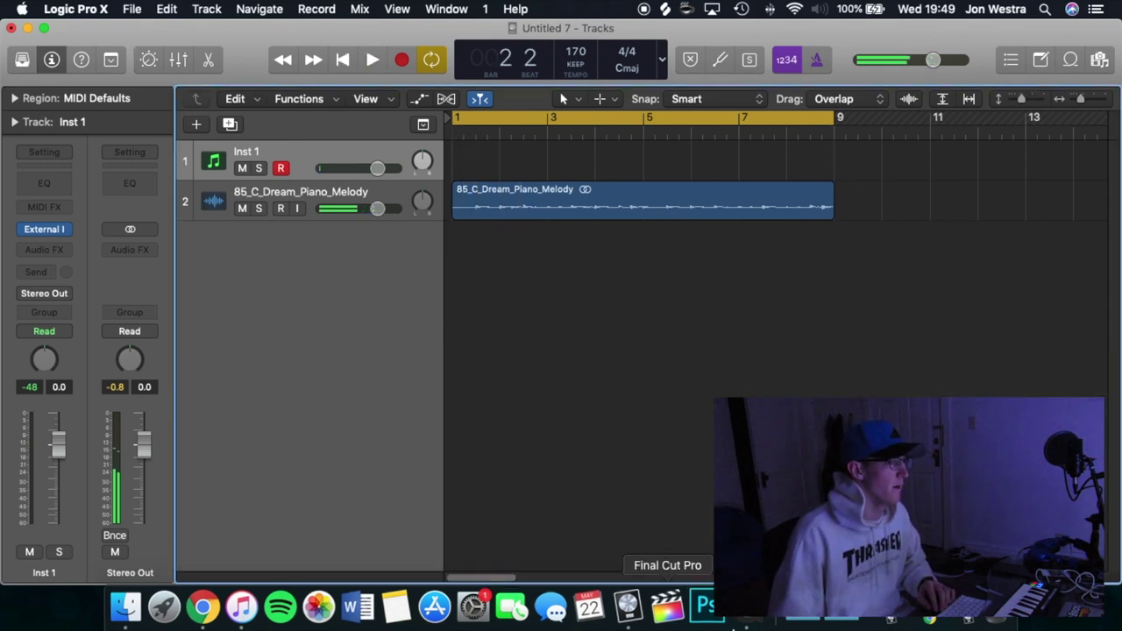
Step: Move the Inst 1 track below the piano melody track and select the melody track
{"action": "left_click_drag", "start_coordinate": [304, 170], "coordinate": [306, 244]}
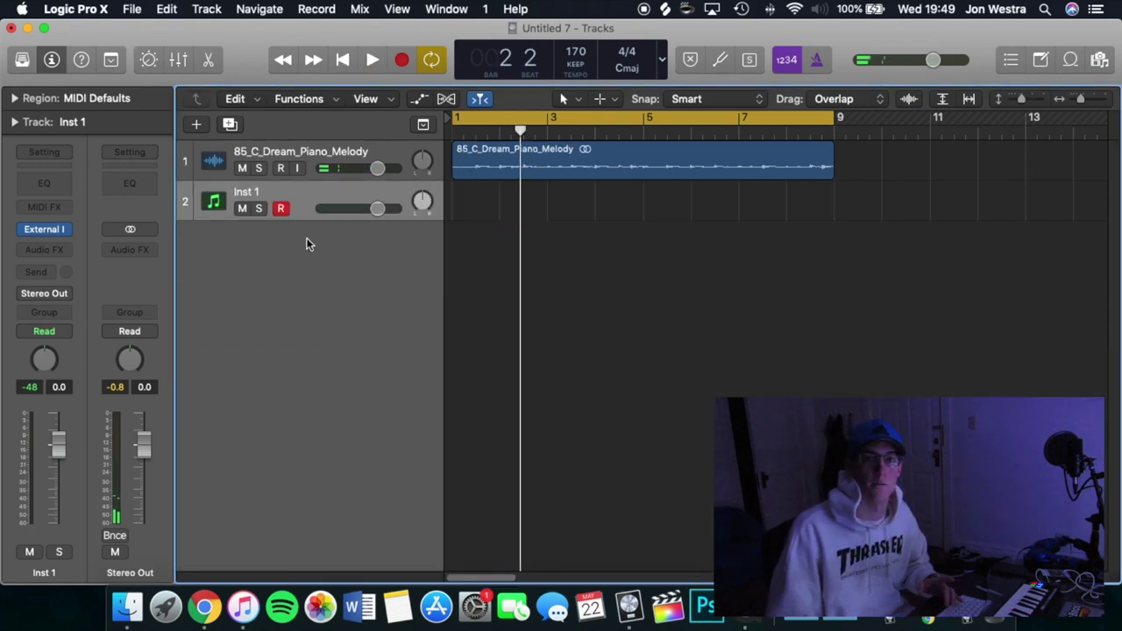
{"action": "left_click", "coordinate": [309, 161]}
{"action": "left_click", "coordinate": [307, 210]}
{"action": "left_click", "coordinate": [309, 160]}
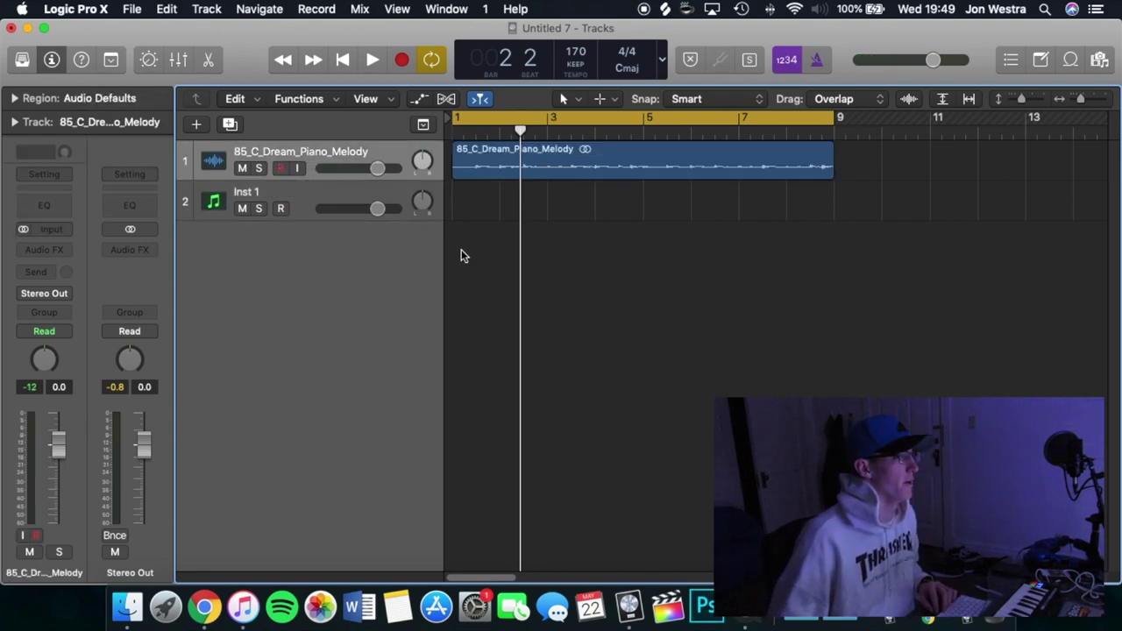
Step: Insert a Channel EQ on the piano melody track and set its low cut to 430 Hz
{"action": "left_click", "coordinate": [351, 156]}
{"action": "left_click", "coordinate": [56, 252]}
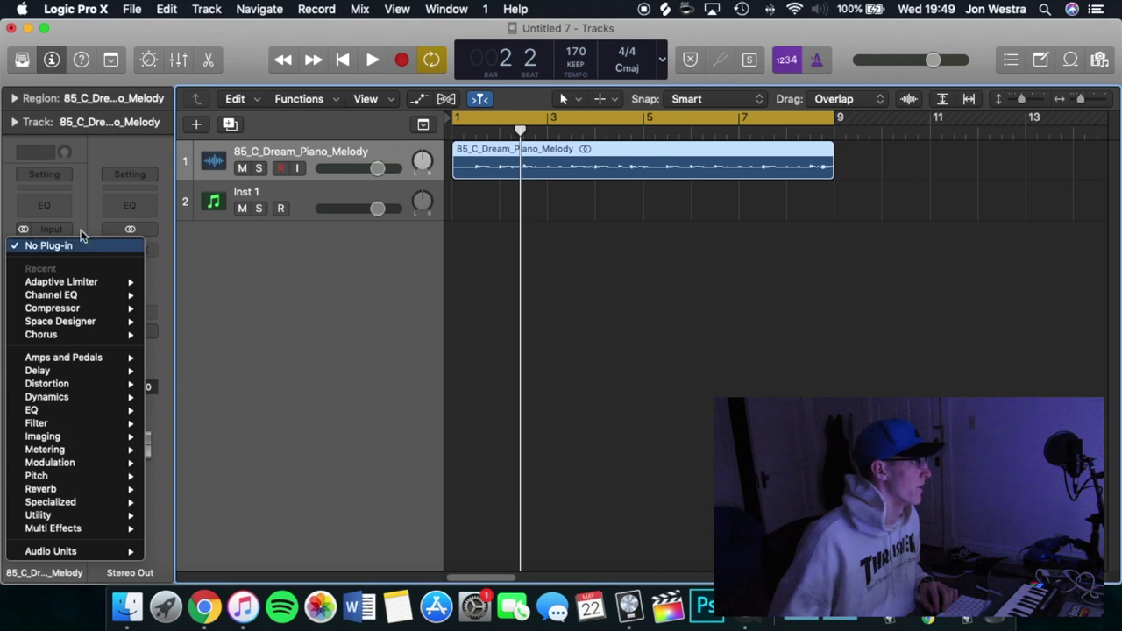
{"action": "left_click", "coordinate": [92, 182]}
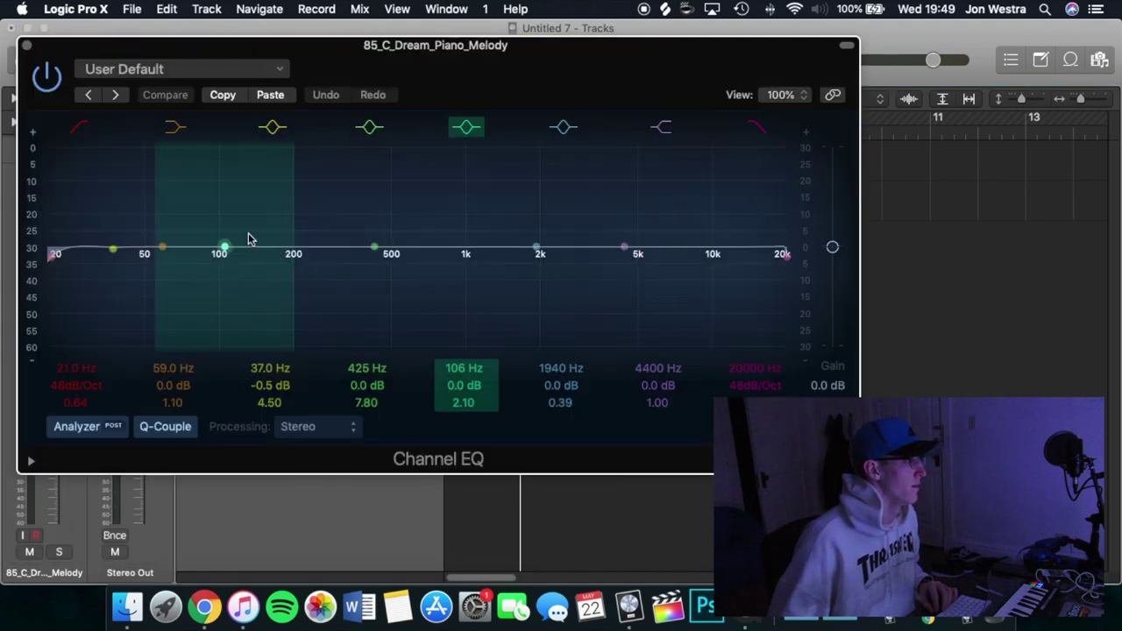
{"action": "left_click", "coordinate": [50, 219]}
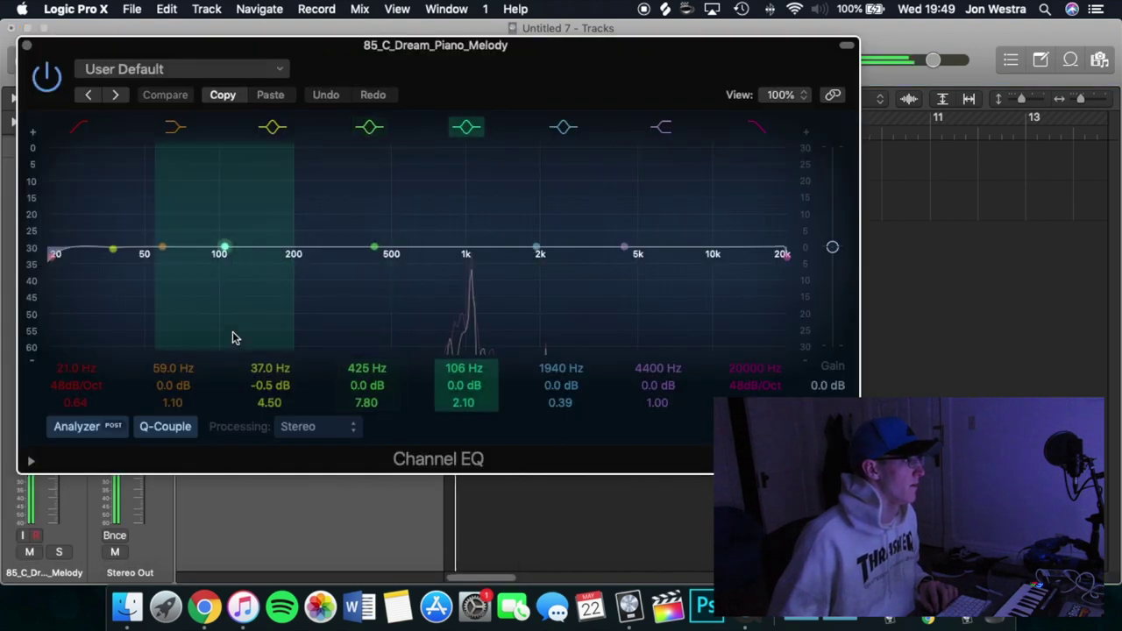
{"action": "left_click", "coordinate": [49, 222]}
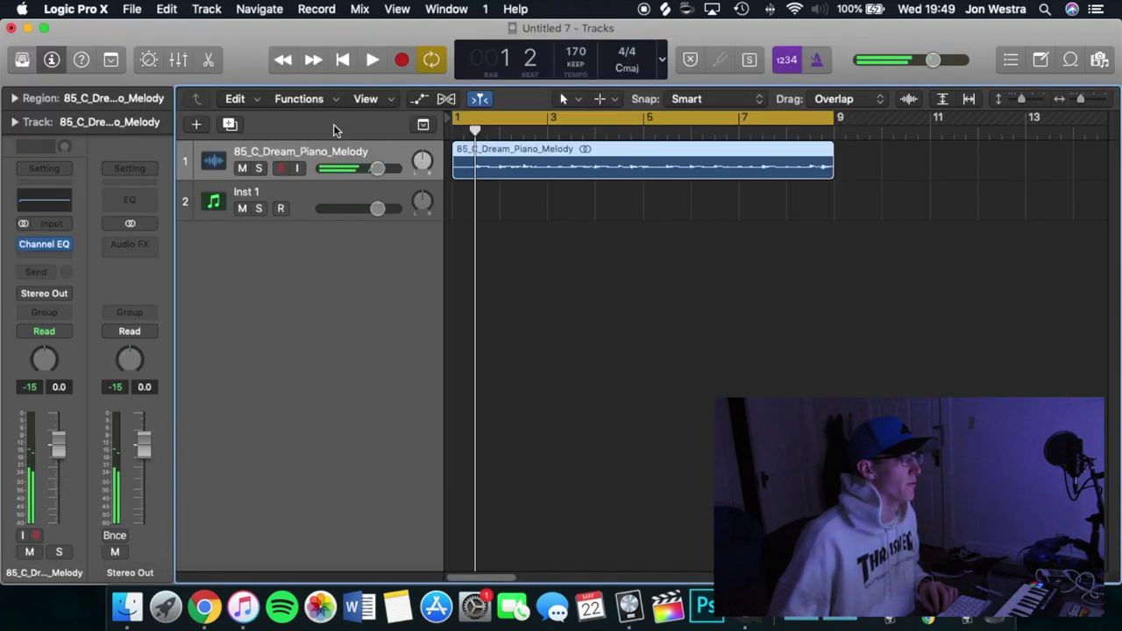
{"action": "left_click", "coordinate": [48, 222]}
{"action": "left_click_drag", "start_coordinate": [83, 293], "coordinate": [437, 309]}
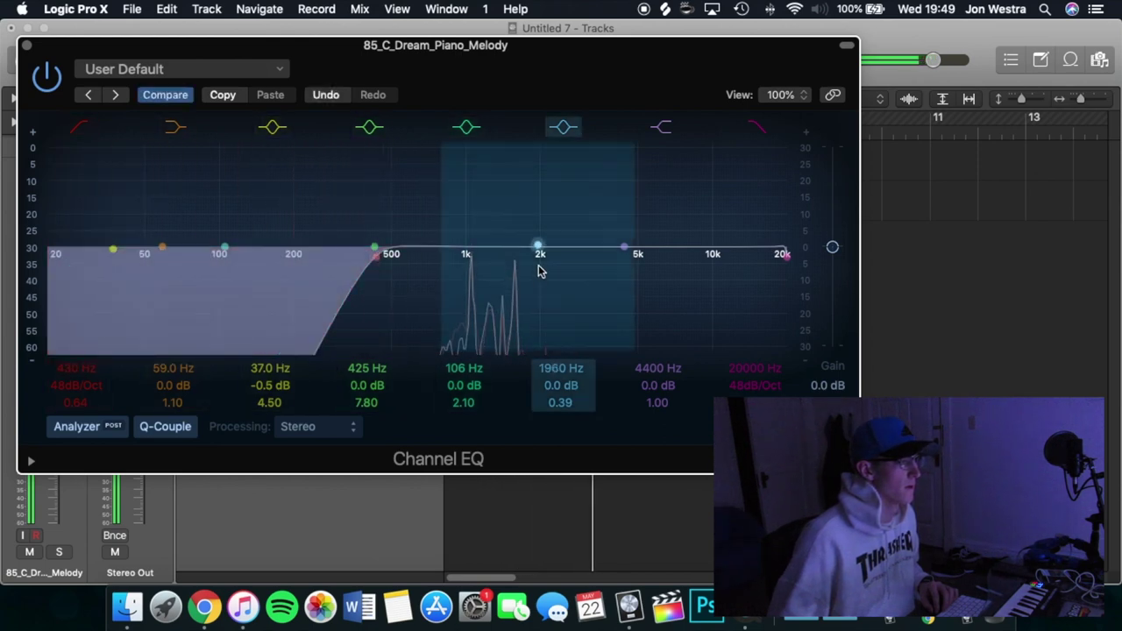
Step: Boost the piano melody's EQ by 5.0 dB at 2000 Hz with a Q of 4.80
{"action": "left_click_drag", "start_coordinate": [537, 275], "coordinate": [540, 241]}
{"action": "left_click_drag", "start_coordinate": [561, 405], "coordinate": [565, 398]}
{"action": "left_click_drag", "start_coordinate": [541, 234], "coordinate": [539, 232]}
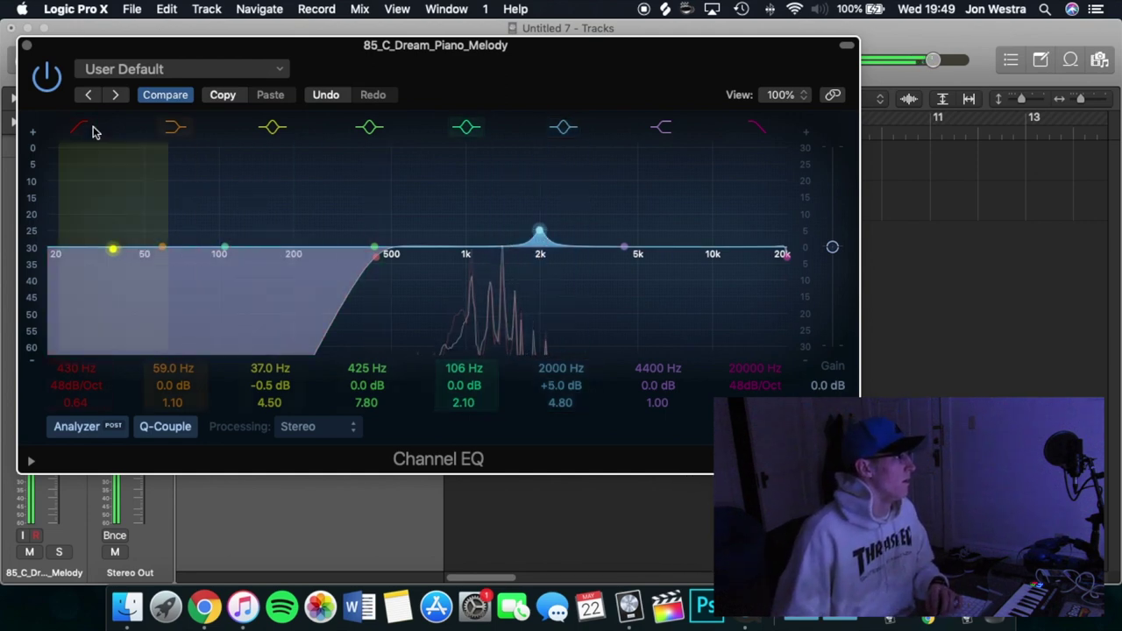
{"action": "key", "text": "super+w"}
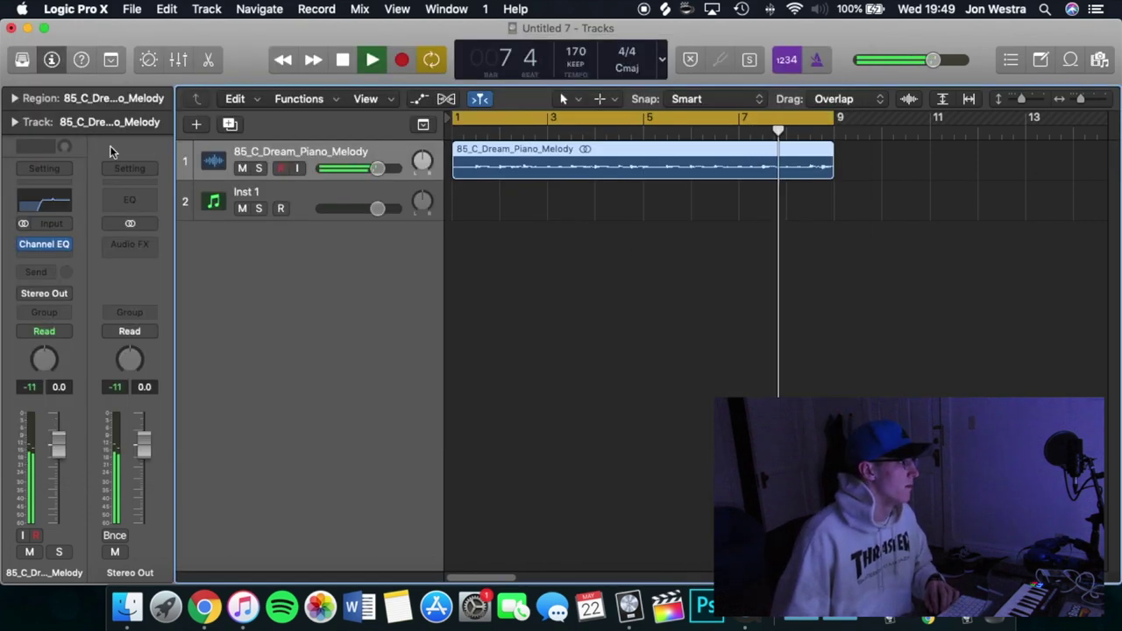
Step: Insert a Chorus effect after the Channel EQ on the piano melody track
{"action": "left_click", "coordinate": [43, 261]}
{"action": "mouse_move", "coordinate": [88, 471]}
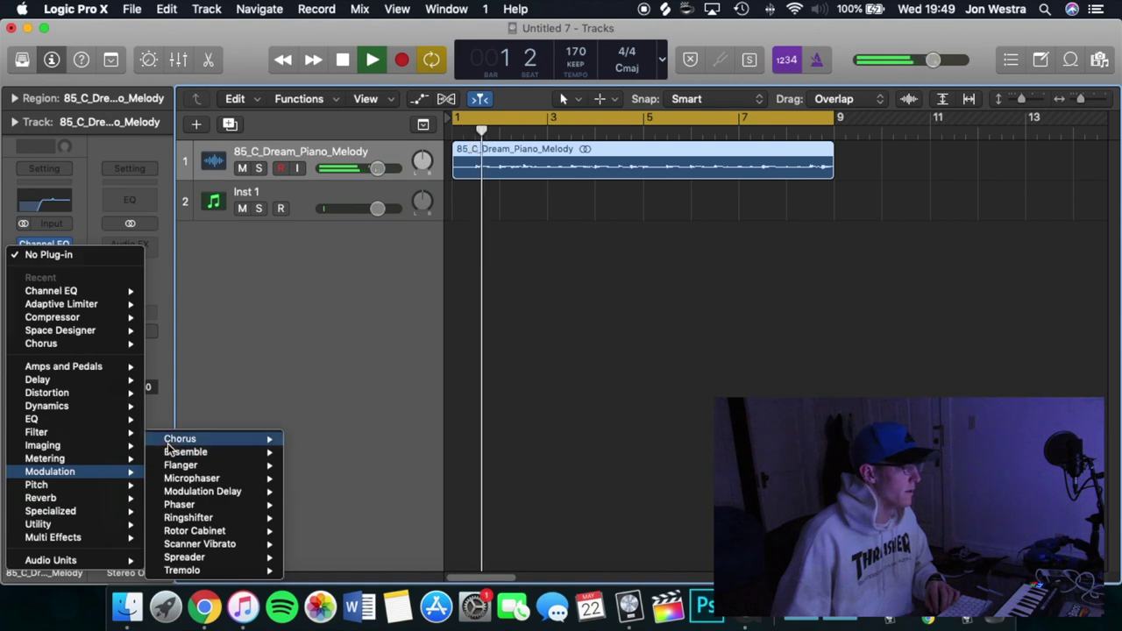
{"action": "left_click", "coordinate": [180, 439]}
{"action": "left_click", "coordinate": [176, 68]}
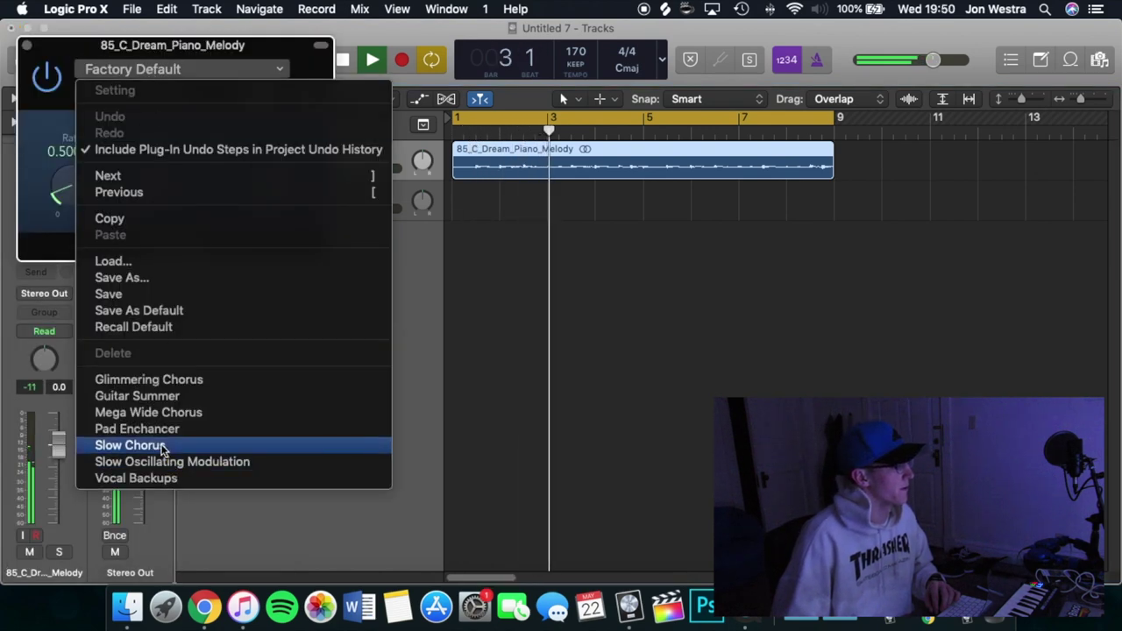
{"action": "left_click", "coordinate": [152, 417]}
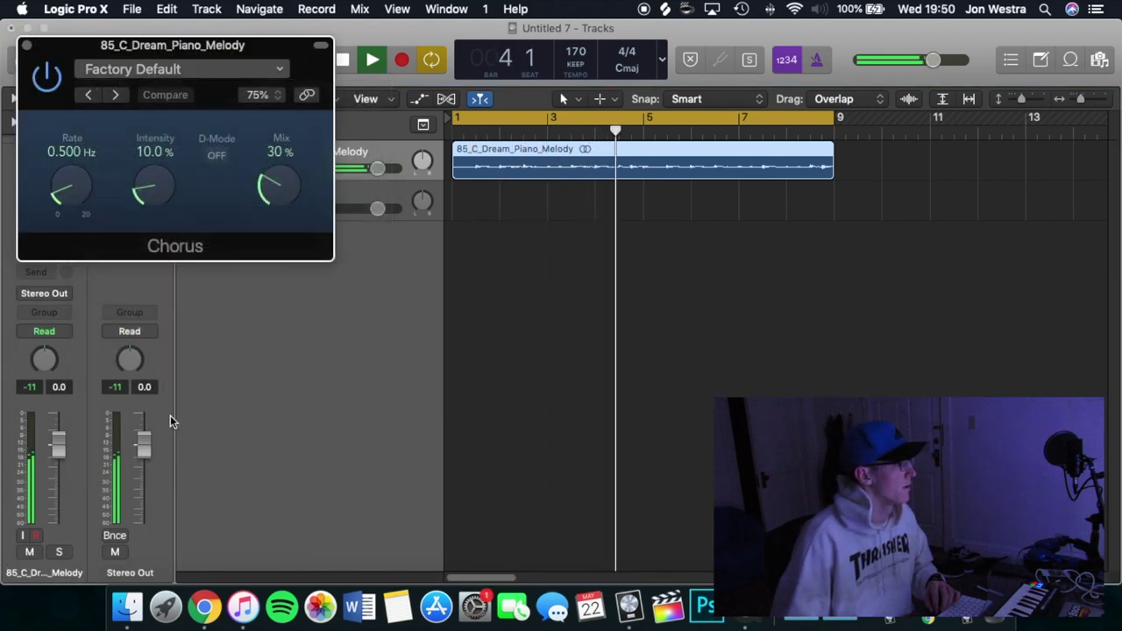
{"action": "left_click", "coordinate": [26, 45]}
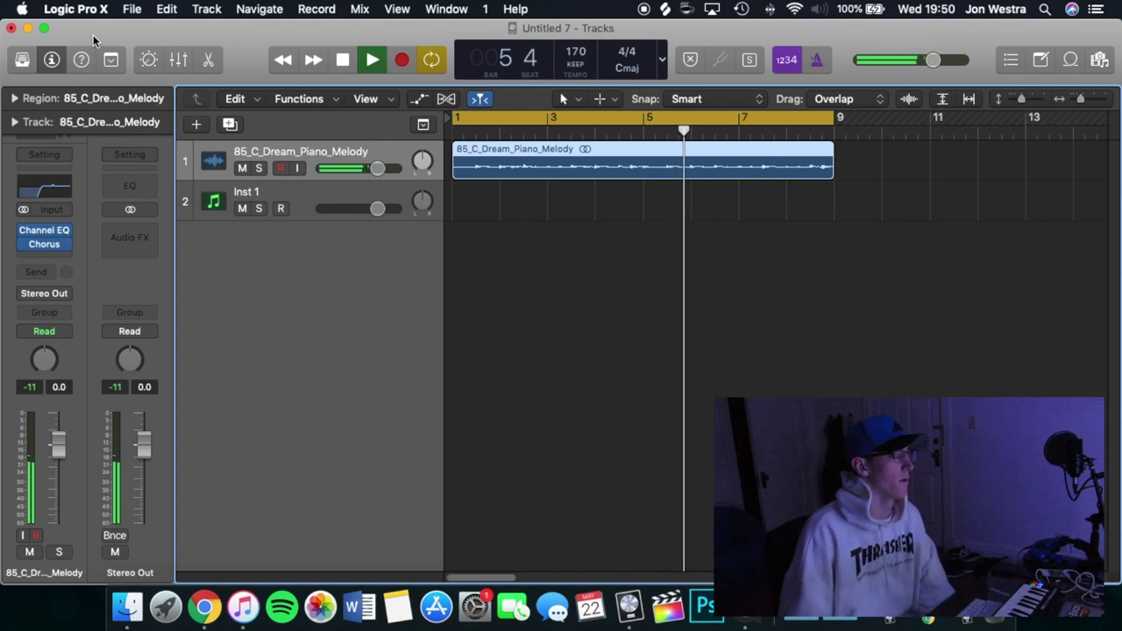
Step: Insert a Pitch Shifter after the Chorus on the piano melody track
{"action": "left_click", "coordinate": [319, 187]}
{"action": "left_click", "coordinate": [315, 155]}
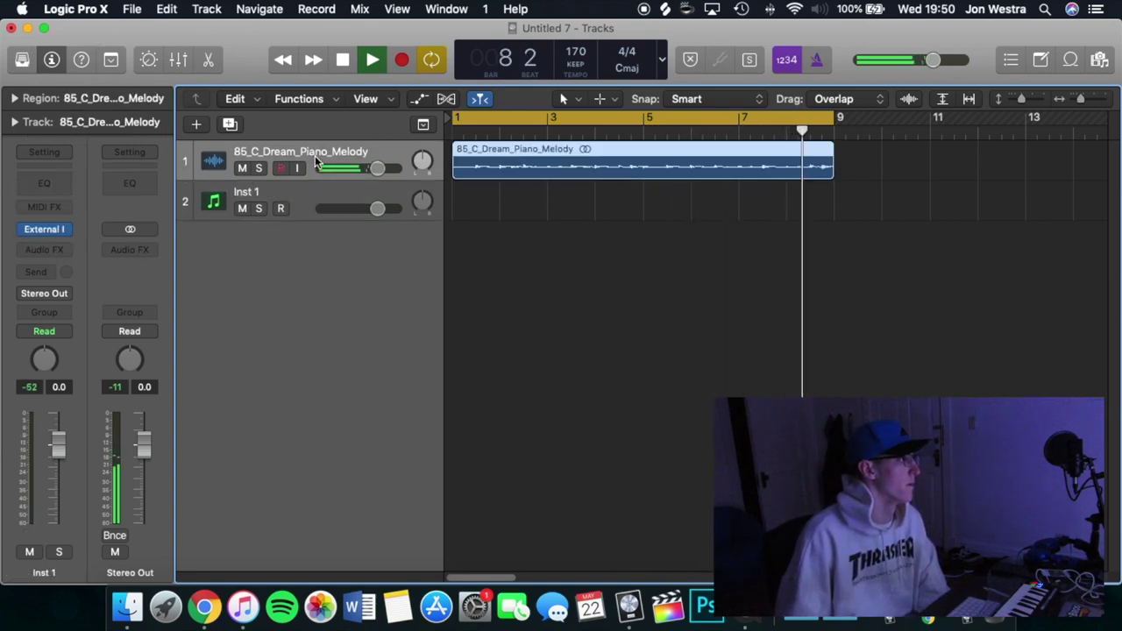
{"action": "left_click", "coordinate": [44, 255]}
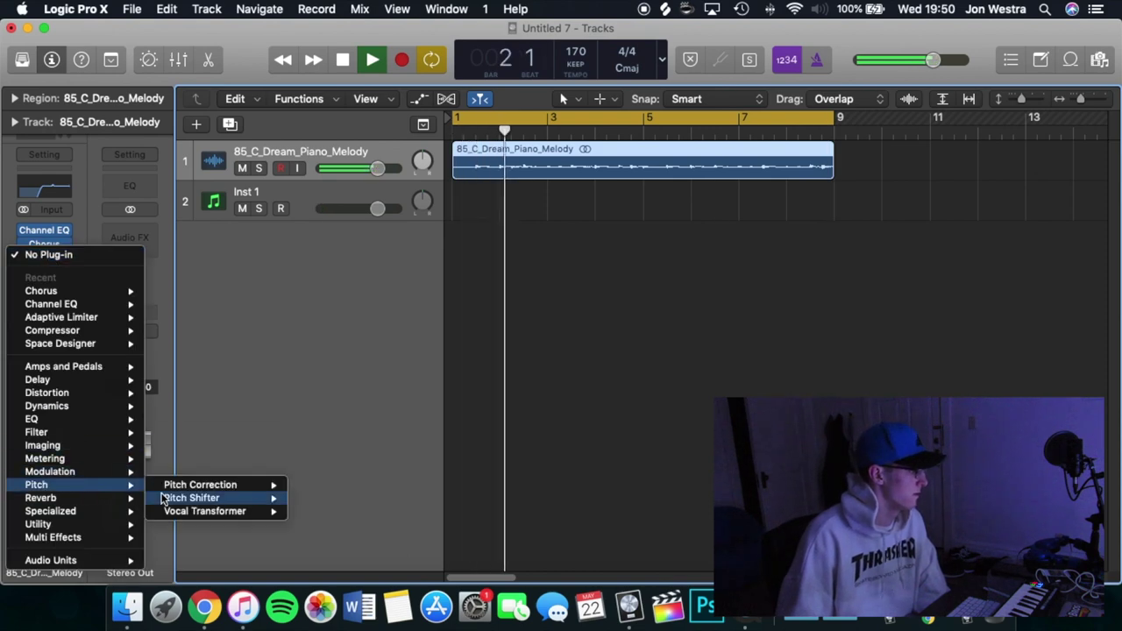
{"action": "left_click", "coordinate": [191, 501]}
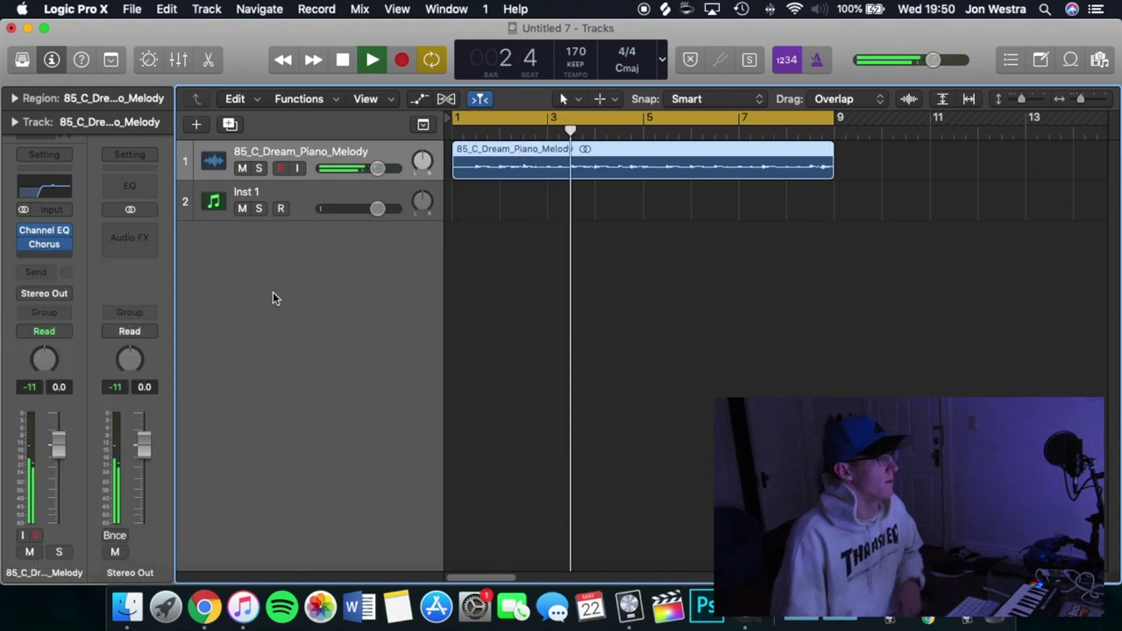
{"action": "left_click", "coordinate": [178, 71]}
{"action": "left_click", "coordinate": [178, 71]}
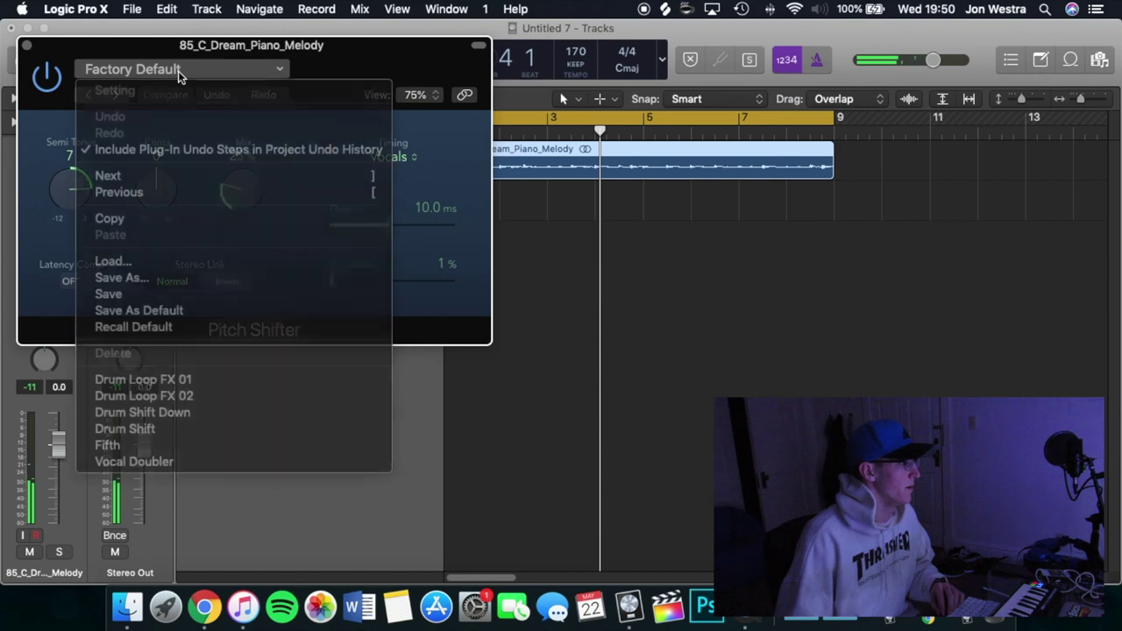
Step: Set the Pitch Shifter to -4 semitones with the mix at 100%
{"action": "left_click_drag", "start_coordinate": [247, 192], "coordinate": [193, 33]}
{"action": "left_click_drag", "start_coordinate": [62, 244], "coordinate": [67, 293]}
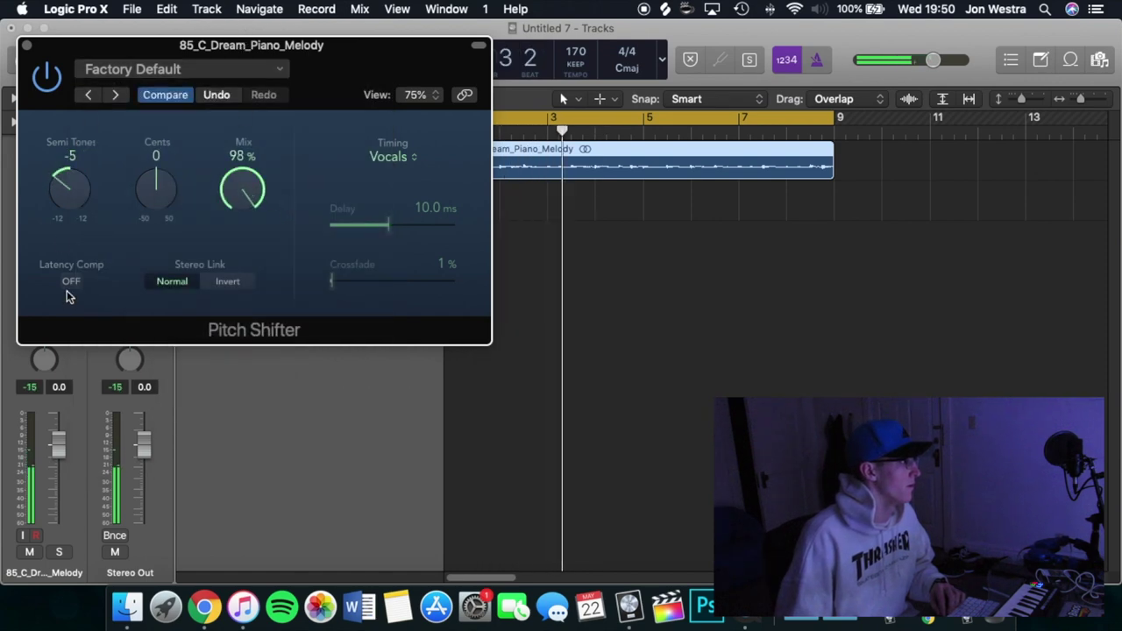
{"action": "key", "text": "Return"}
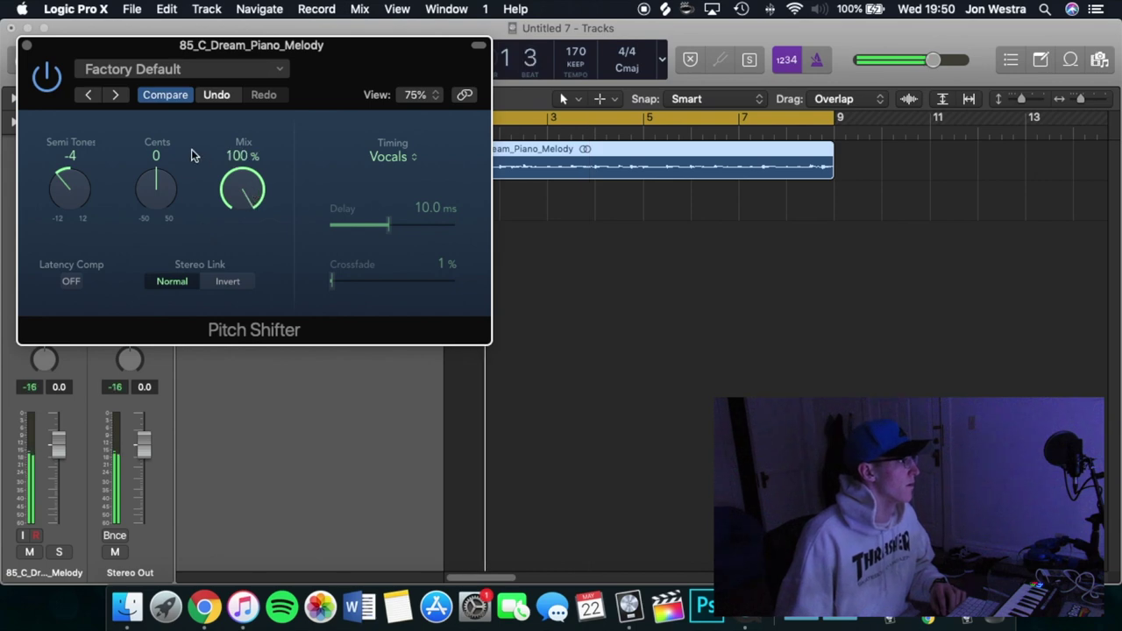
{"action": "left_click", "coordinate": [27, 45]}
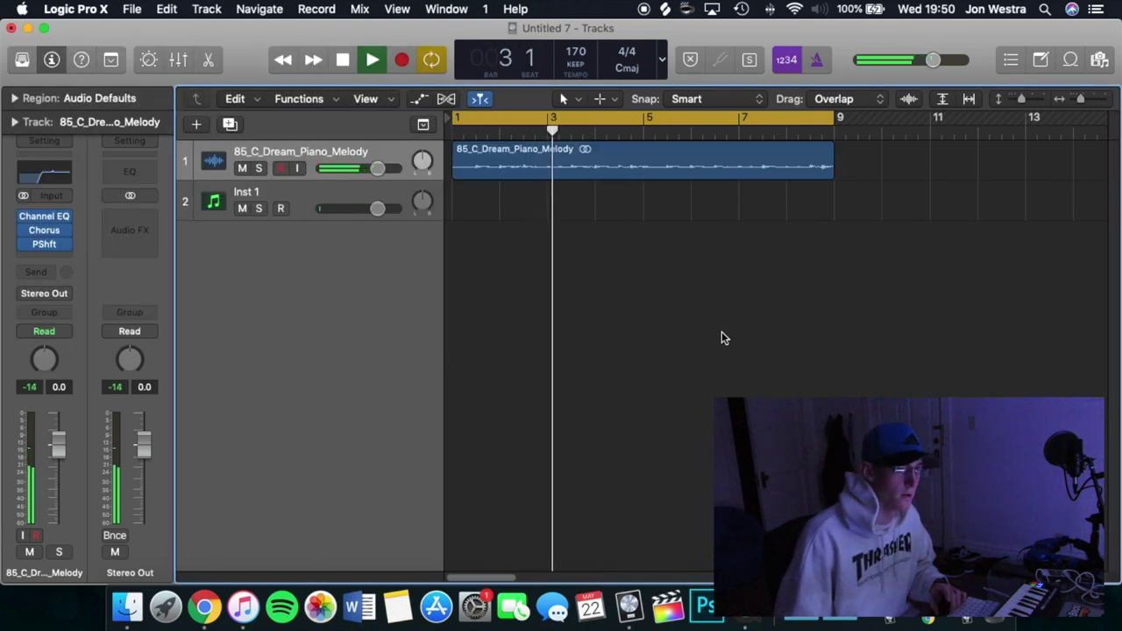
Step: Raise the low cut in the piano melody's Channel EQ to 530 Hz
{"action": "left_click", "coordinate": [47, 175]}
{"action": "left_click_drag", "start_coordinate": [368, 281], "coordinate": [394, 284]}
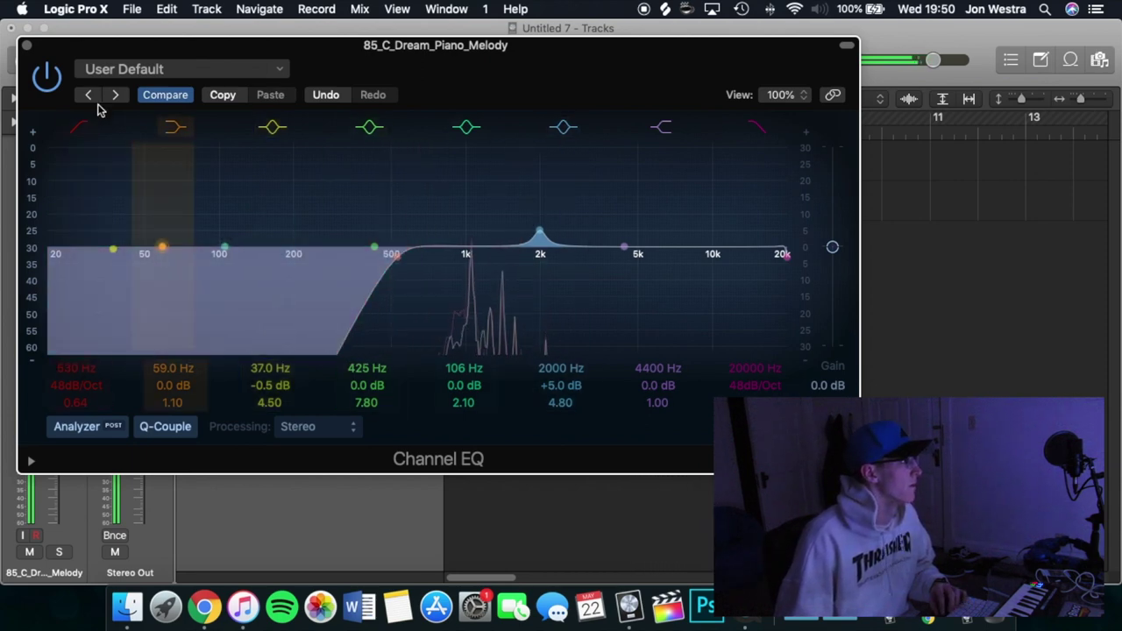
Step: In the piano melody's Channel EQ, lower the high cut to 2650 Hz, cut 4.5 dB at 1160 Hz and boost 4 dB at 1620 Hz
{"action": "left_click_drag", "start_coordinate": [700, 319], "coordinate": [544, 244]}
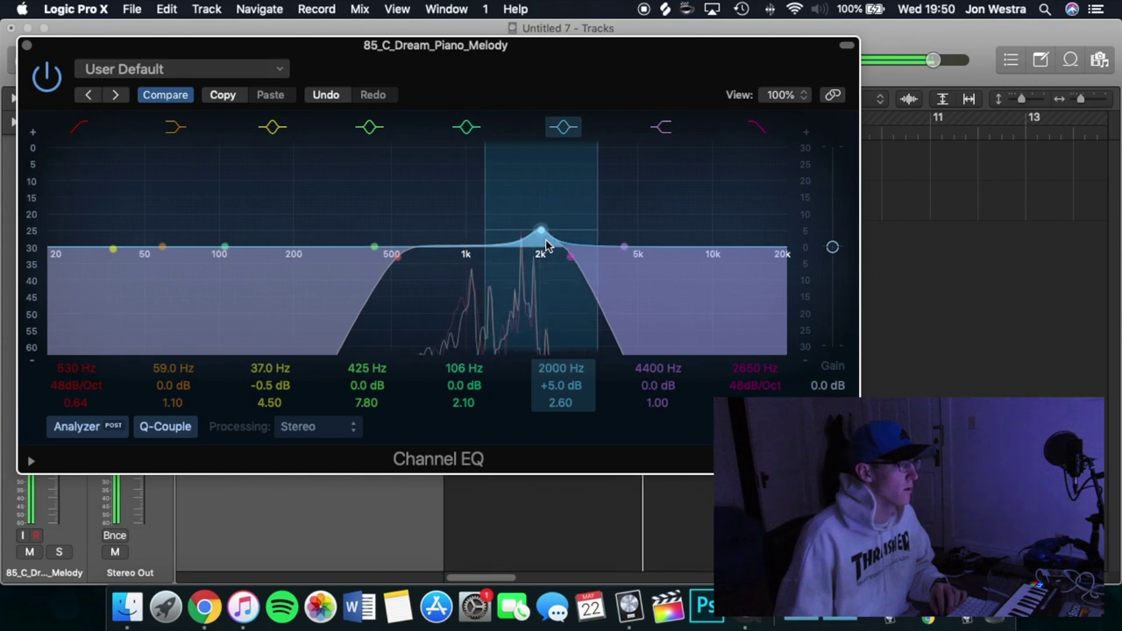
{"action": "left_click_drag", "start_coordinate": [374, 248], "coordinate": [511, 242]}
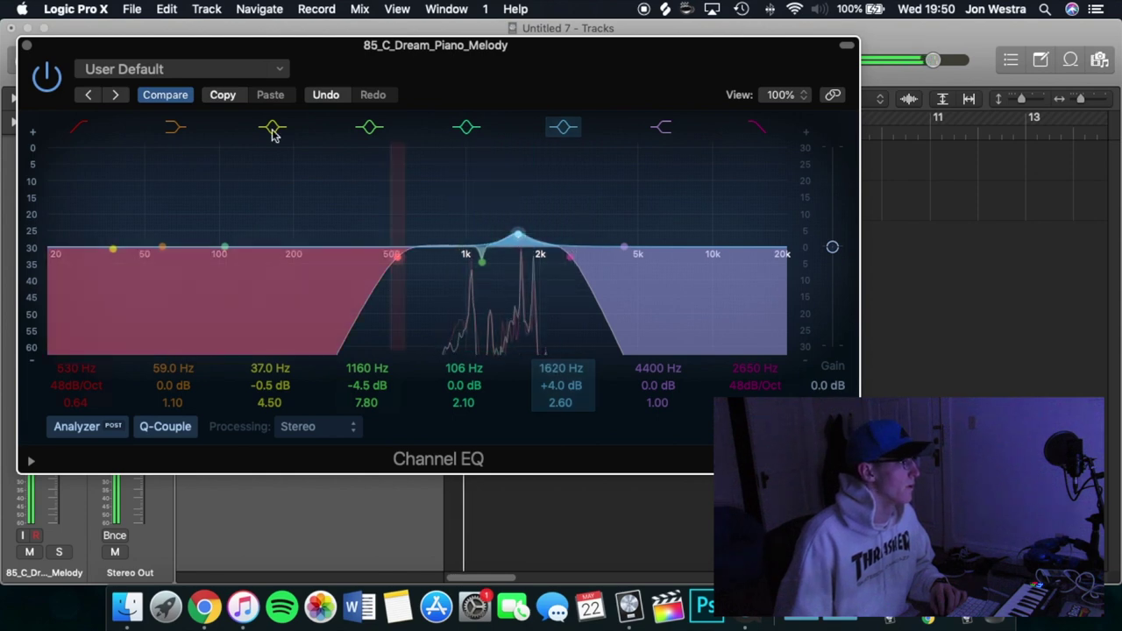
{"action": "left_click", "coordinate": [26, 44]}
Step: Set the piano melody's Pitch Shifter to -7 semitones
{"action": "left_click", "coordinate": [44, 244]}
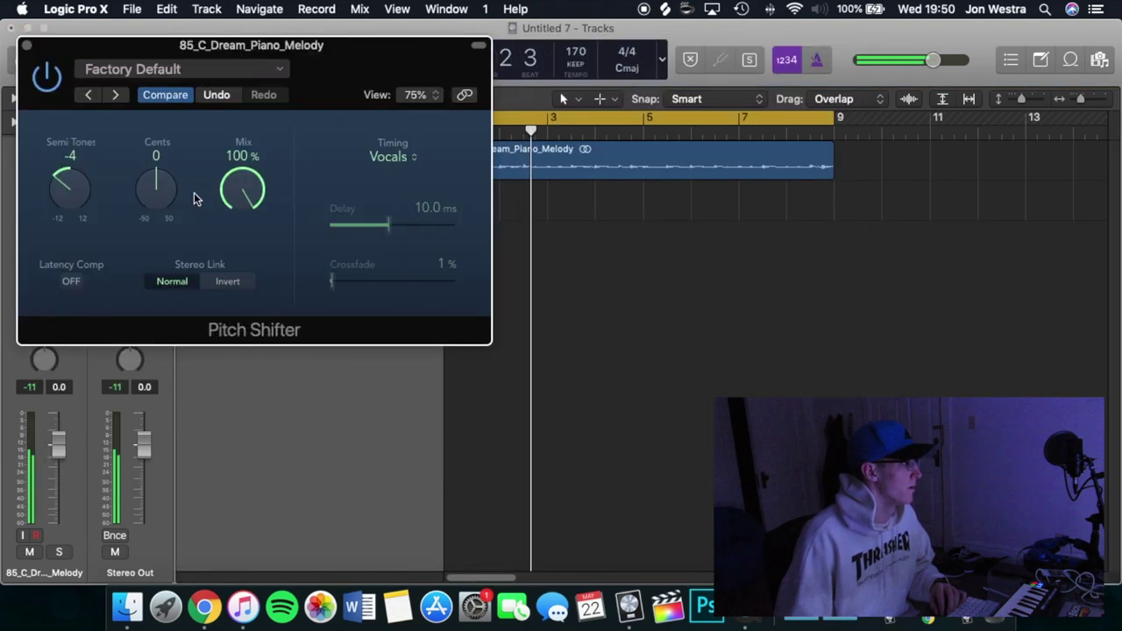
{"action": "left_click_drag", "start_coordinate": [70, 198], "coordinate": [73, 220]}
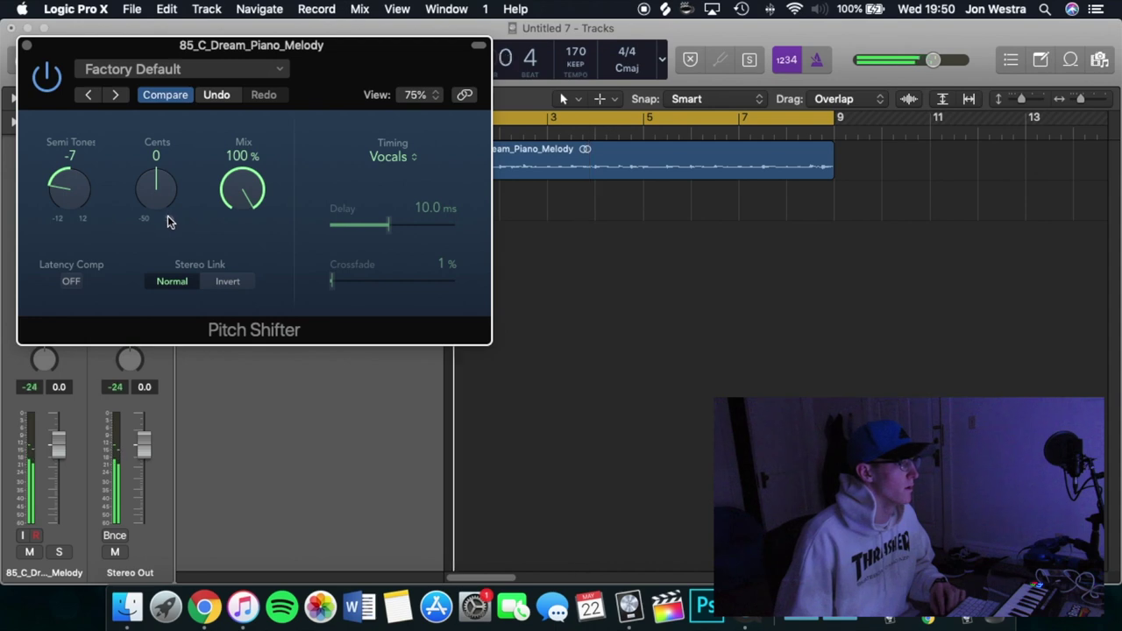
{"action": "left_click", "coordinate": [26, 44]}
Step: Raise the Channel EQ's high cut to 19400 Hz and set the piano melody track's volume to 1.1 dB
{"action": "left_click", "coordinate": [39, 180]}
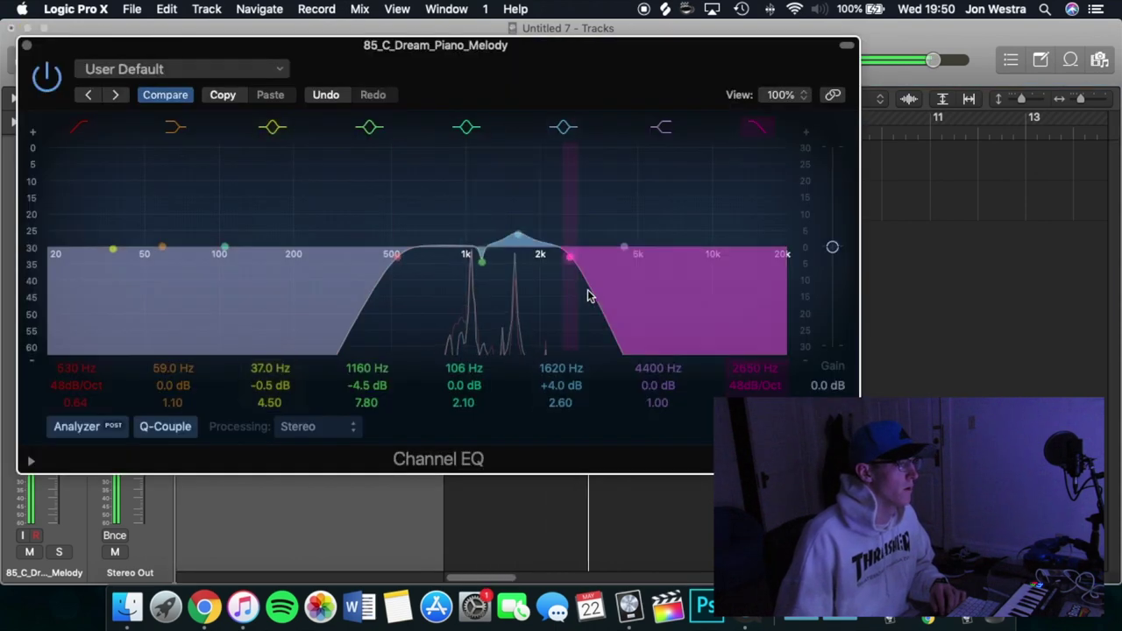
{"action": "left_click_drag", "start_coordinate": [588, 293], "coordinate": [772, 336]}
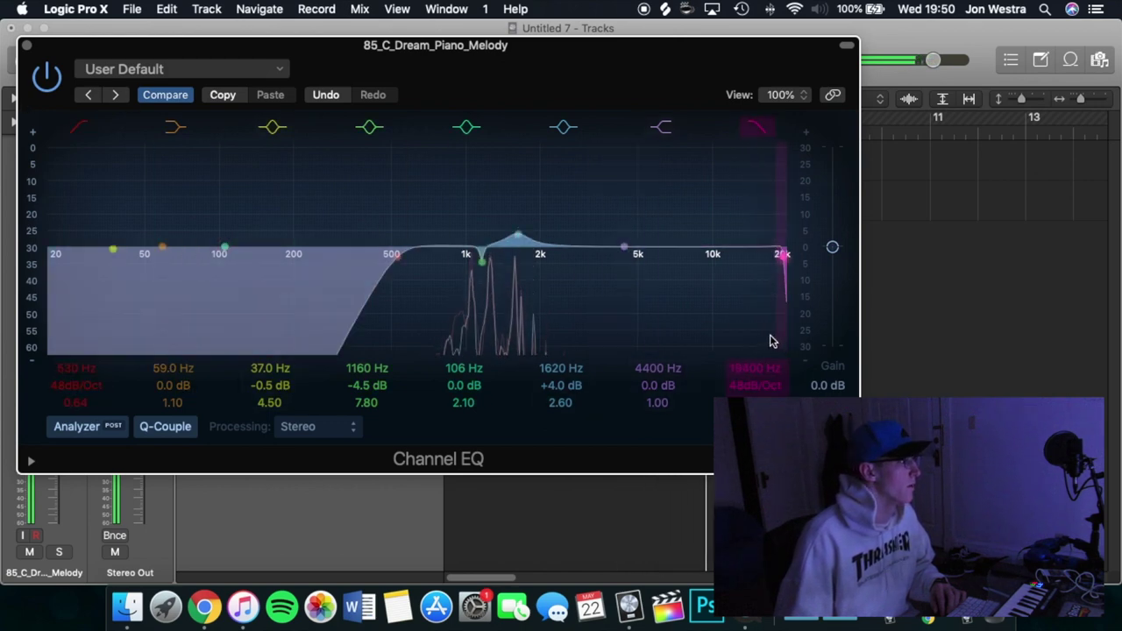
{"action": "left_click", "coordinate": [26, 46]}
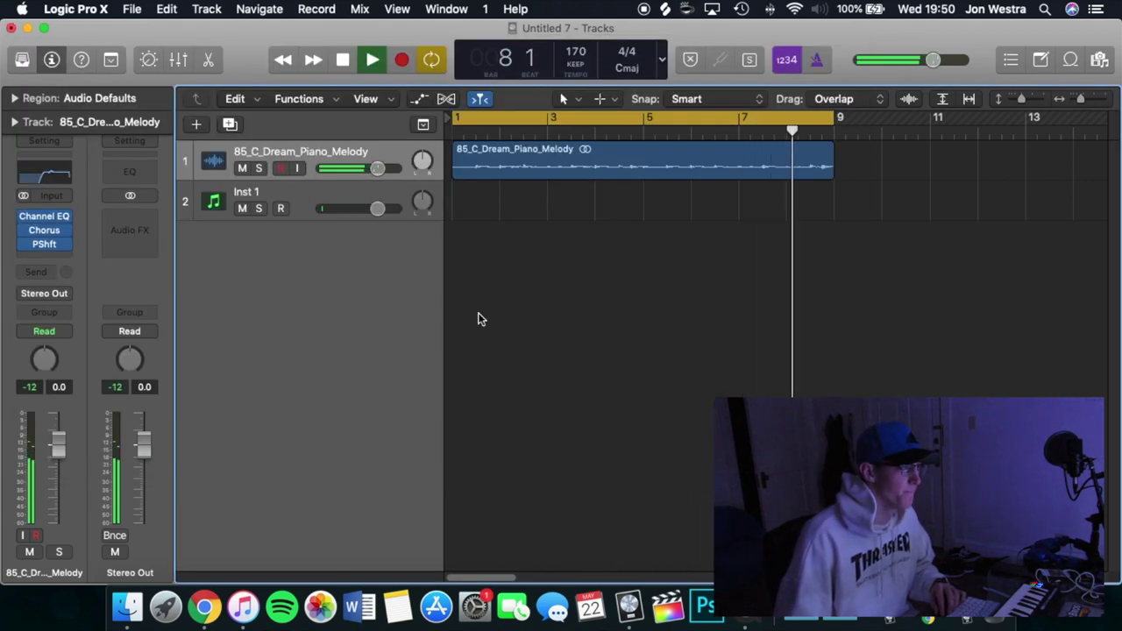
{"action": "left_click_drag", "start_coordinate": [377, 170], "coordinate": [383, 173]}
{"action": "key", "text": "space"}
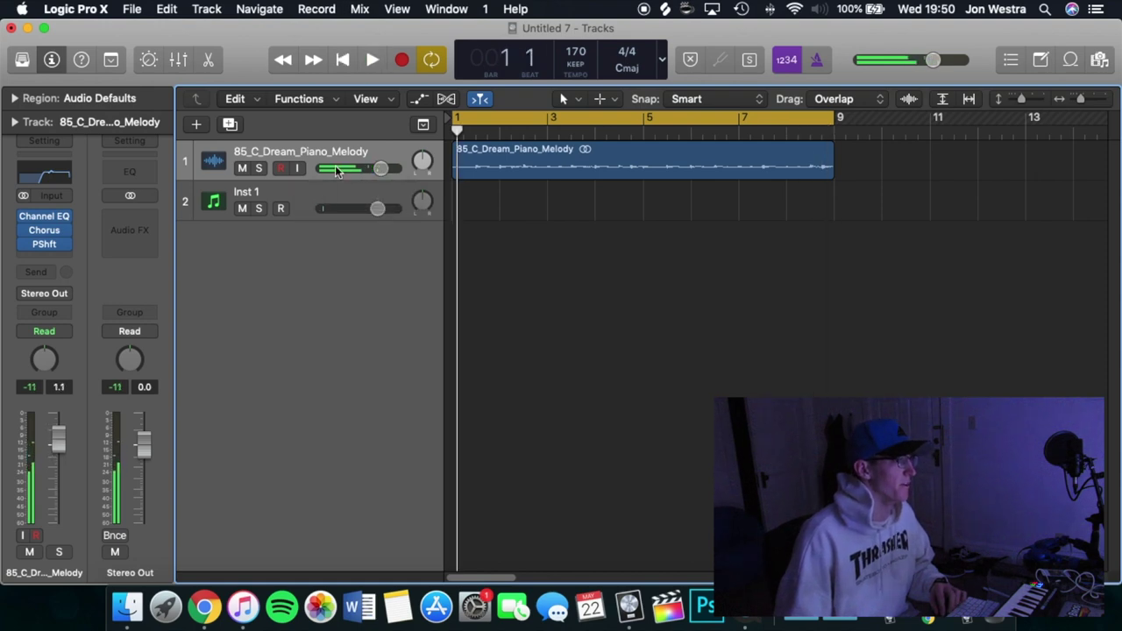
Step: Replace the external instrument on the Inst 1 track with the EXS24 sampler and load the sonny d clap 2 sound
{"action": "left_click", "coordinate": [314, 207]}
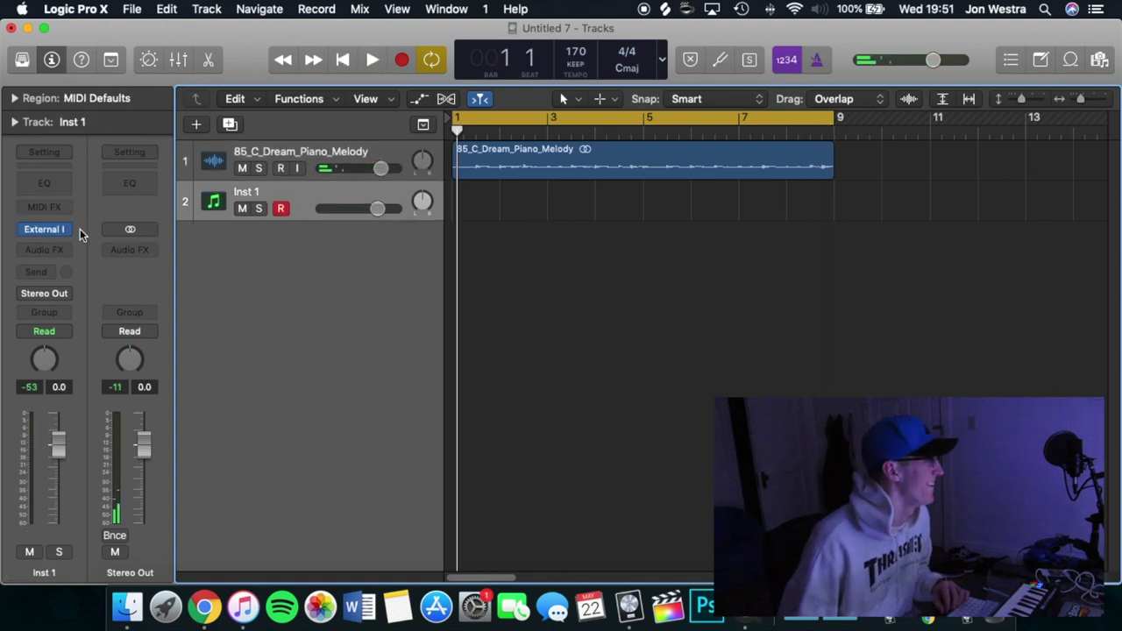
{"action": "left_click", "coordinate": [63, 229]}
{"action": "left_click", "coordinate": [77, 176]}
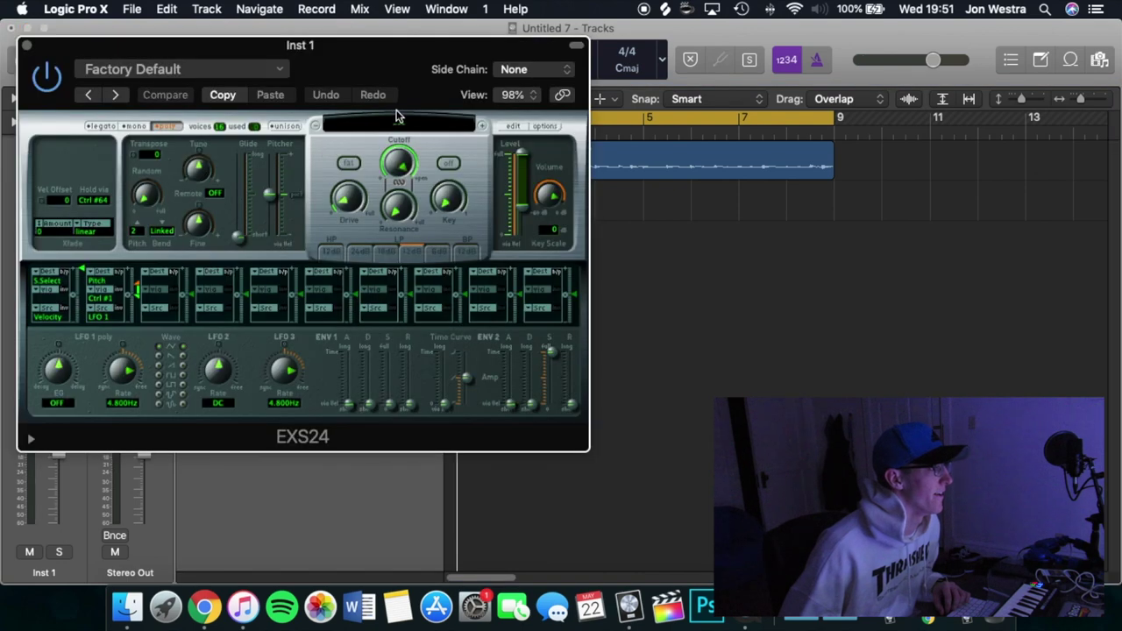
{"action": "left_click", "coordinate": [396, 113]}
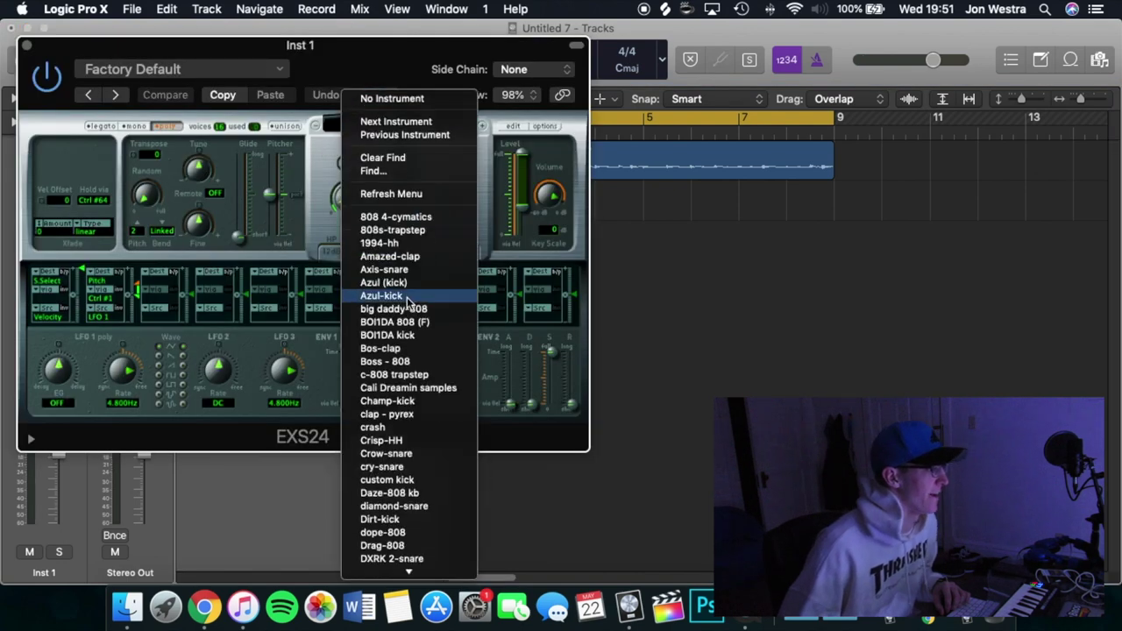
{"action": "scroll", "coordinate": [408, 302], "scroll_direction": "down", "scroll_amount": 10}
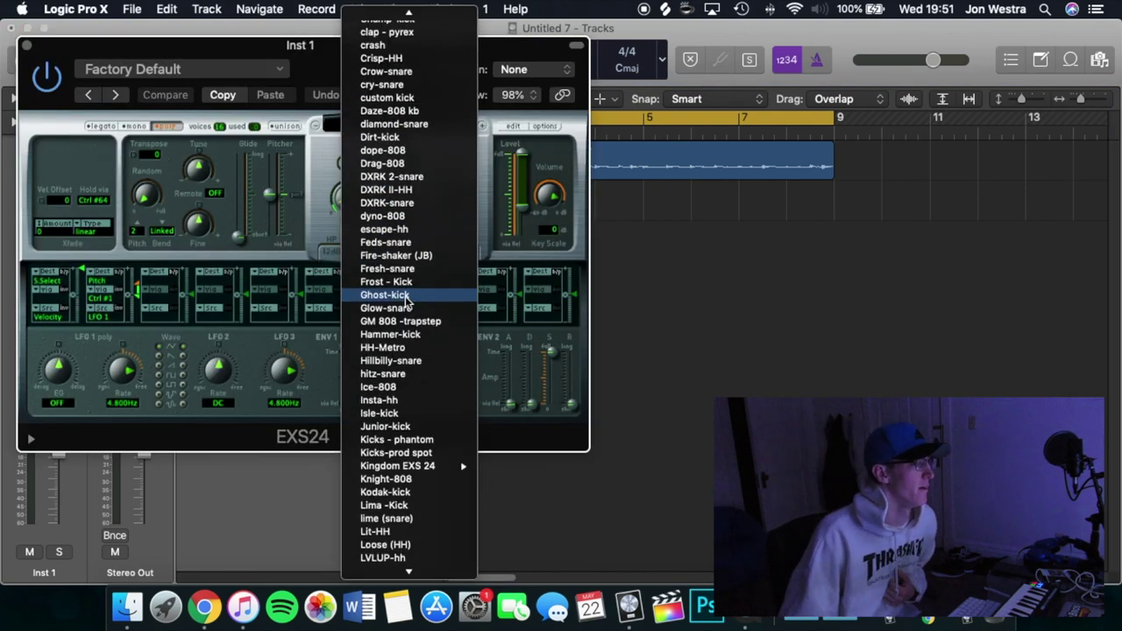
{"action": "scroll", "coordinate": [401, 224], "scroll_direction": "down", "scroll_amount": 3}
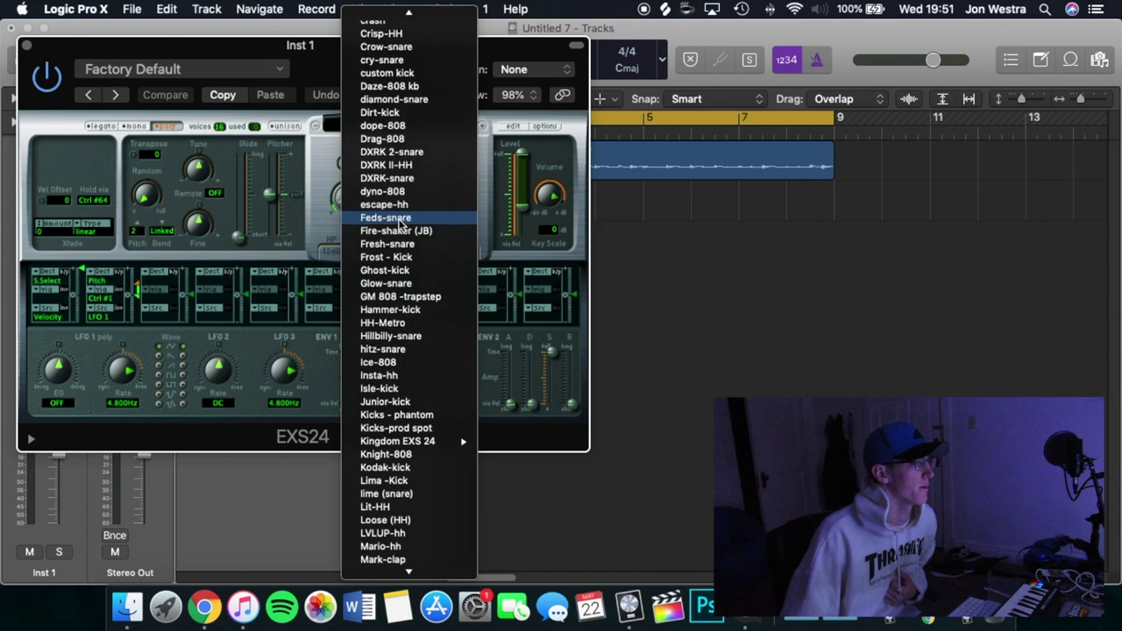
{"action": "scroll", "coordinate": [400, 224], "scroll_direction": "down", "scroll_amount": 4}
{"action": "left_click", "coordinate": [400, 225]}
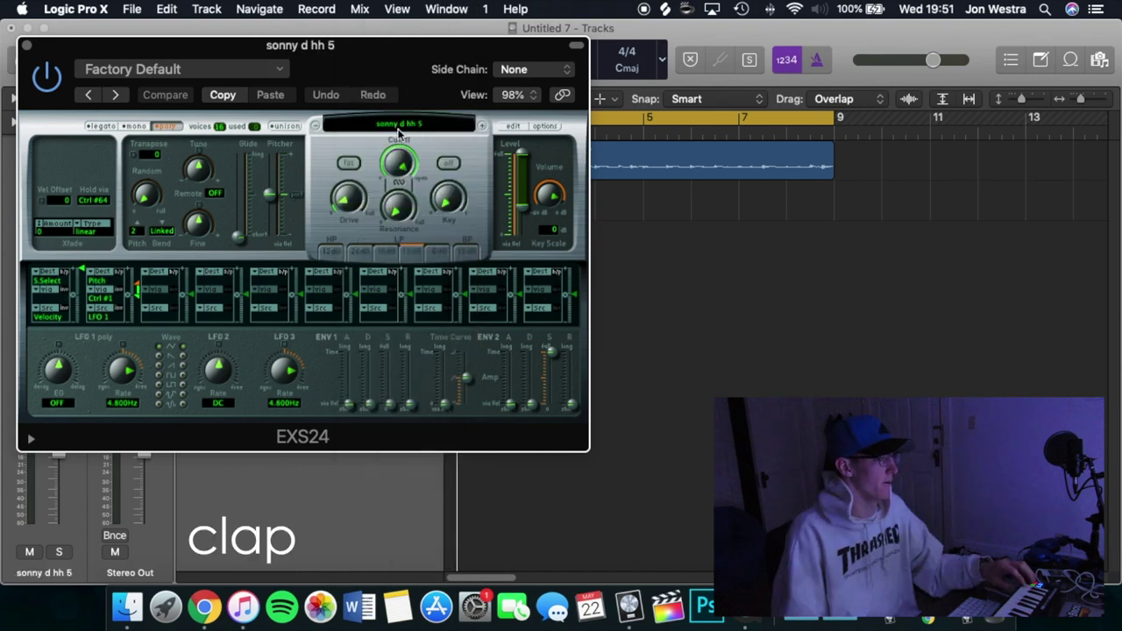
{"action": "left_click", "coordinate": [398, 124]}
{"action": "left_click", "coordinate": [391, 107]}
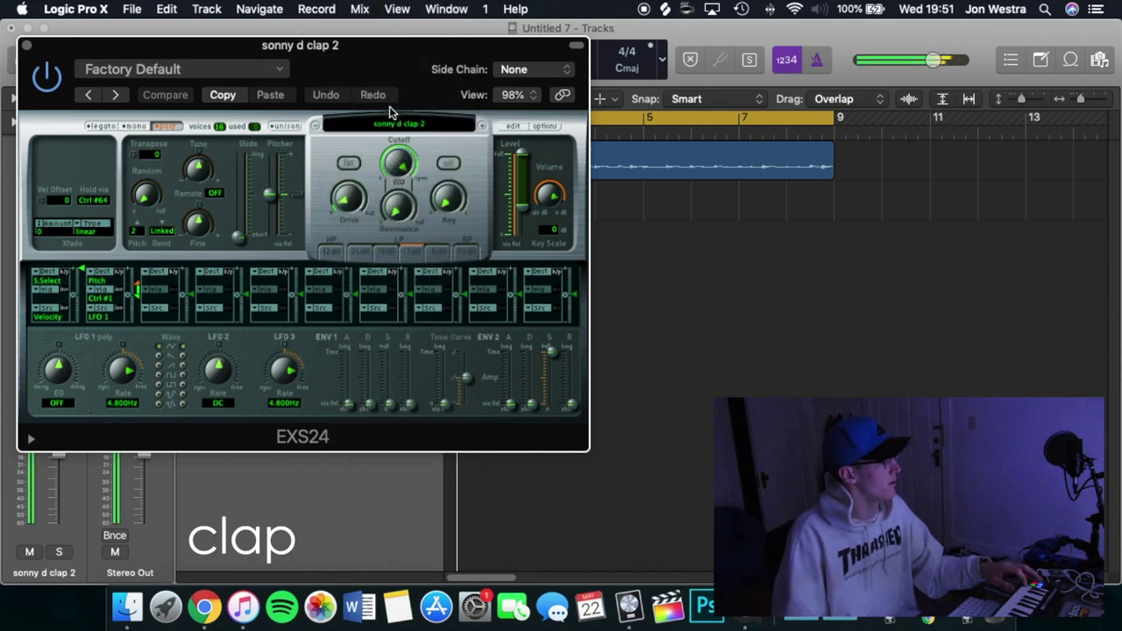
{"action": "left_click", "coordinate": [27, 45]}
Step: Set the clap track's volume to -8.8 dB and the piano melody's volume to -1.6 dB
{"action": "left_click_drag", "start_coordinate": [377, 207], "coordinate": [352, 209]}
{"action": "left_click_drag", "start_coordinate": [380, 168], "coordinate": [371, 168]}
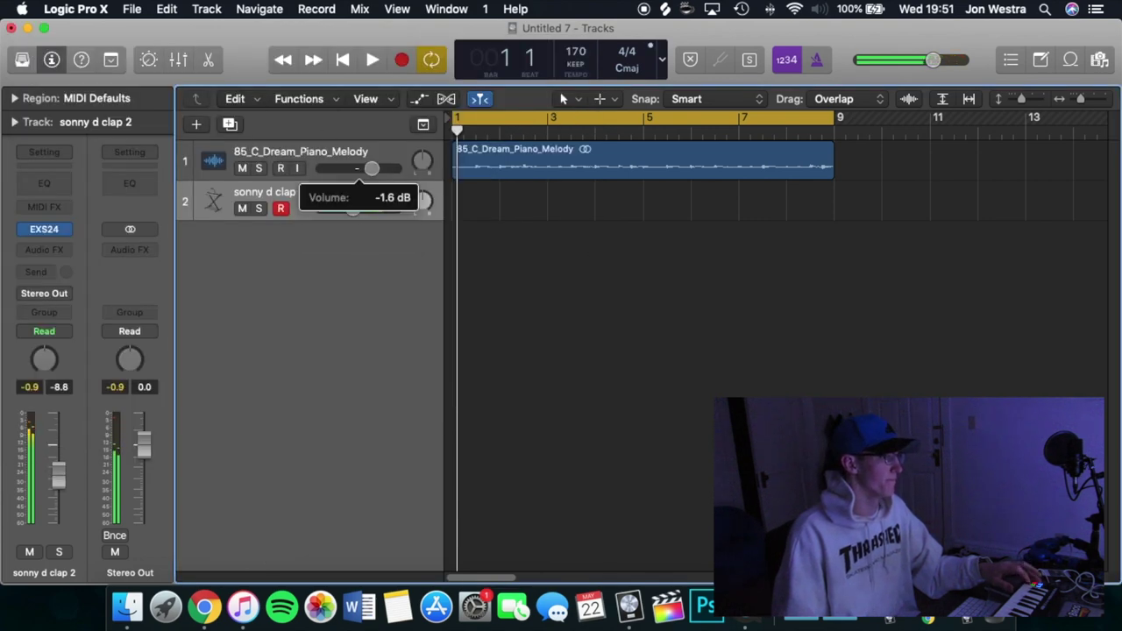
Step: Record a four-bar clap pattern from bar 1 and repeat the region once to fill up to bar 9
{"action": "key", "text": "space"}
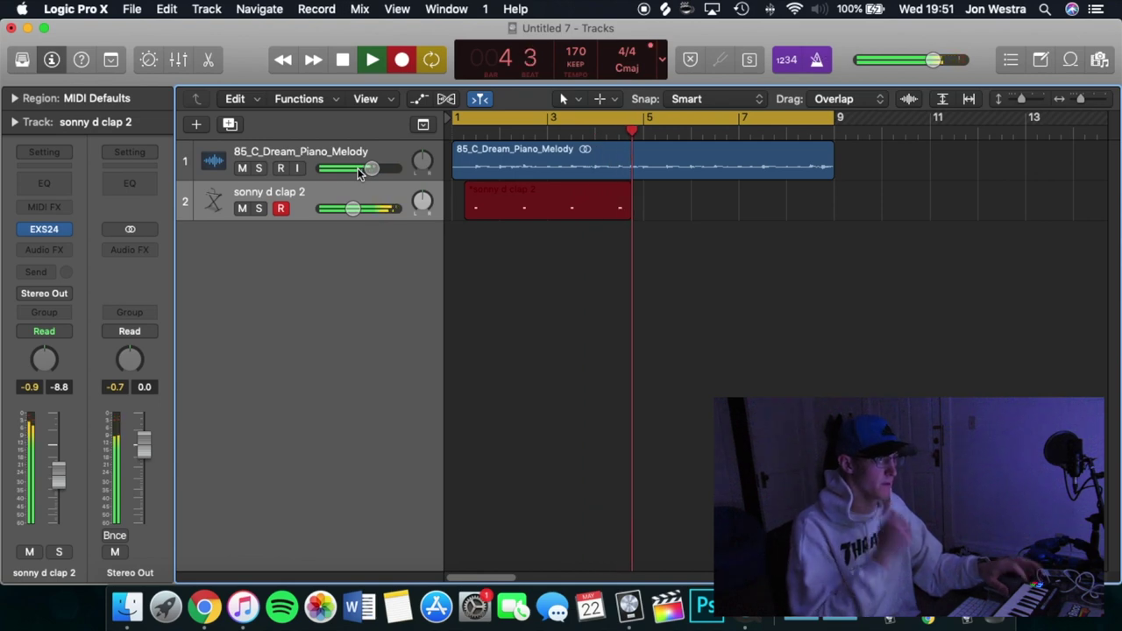
{"action": "key", "text": "space"}
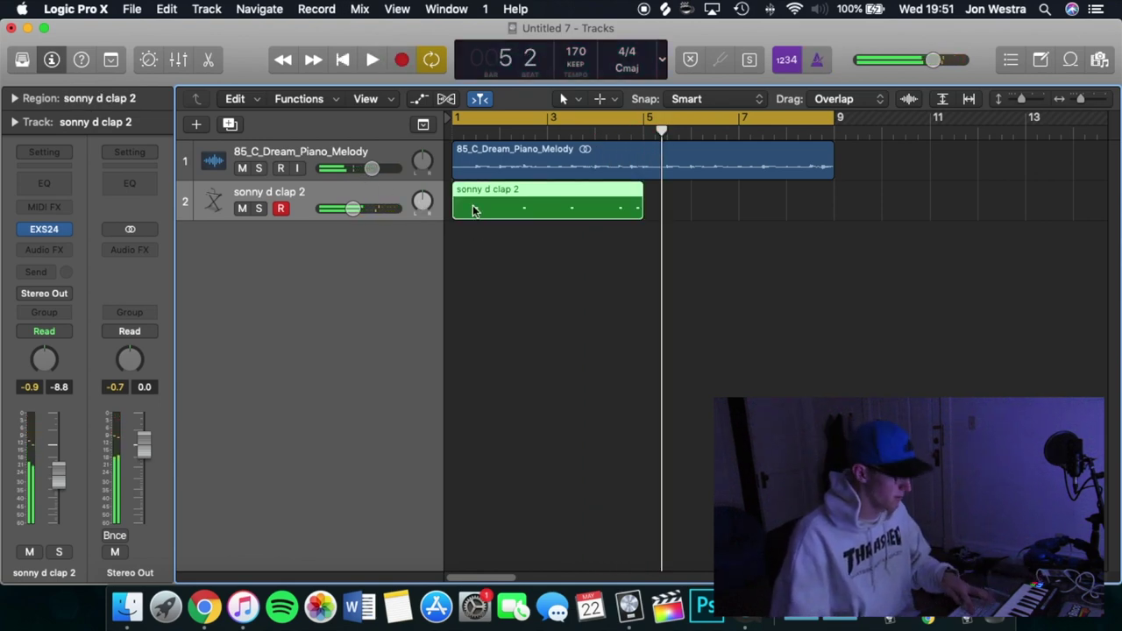
{"action": "key", "text": "super+r"}
{"action": "left_click", "coordinate": [483, 250]}
{"action": "key", "text": "Return"}
Step: Lower the clap track's volume to -12.8 dB and add a Channel EQ with the clap preset
{"action": "key", "text": "space"}
{"action": "left_click_drag", "start_coordinate": [352, 209], "coordinate": [349, 208]}
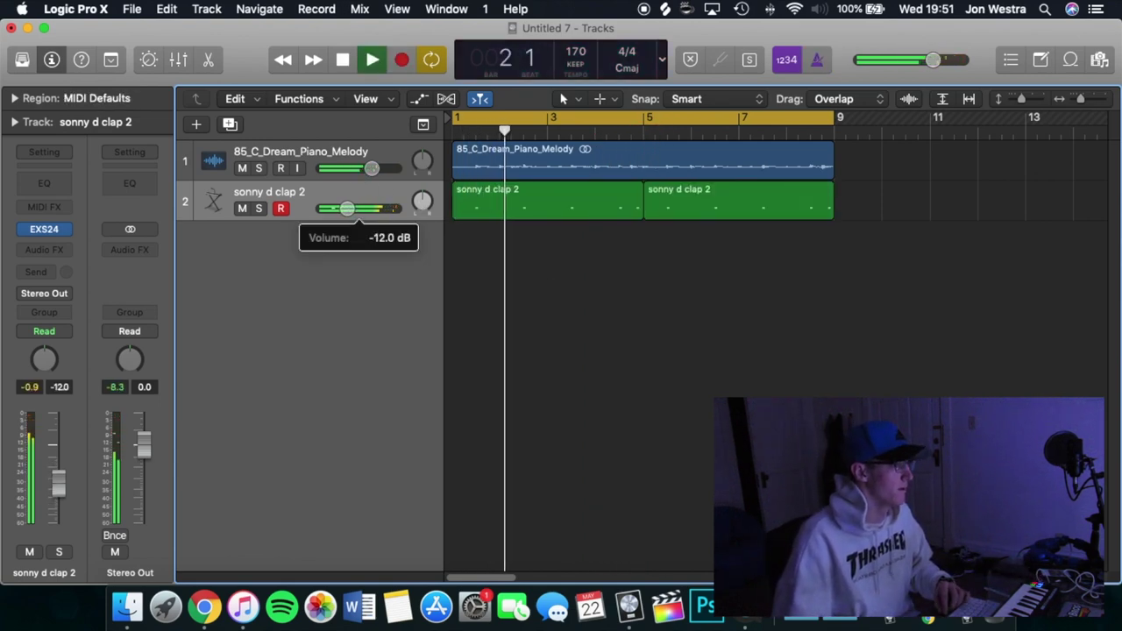
{"action": "left_click", "coordinate": [44, 183]}
{"action": "left_click", "coordinate": [170, 71]}
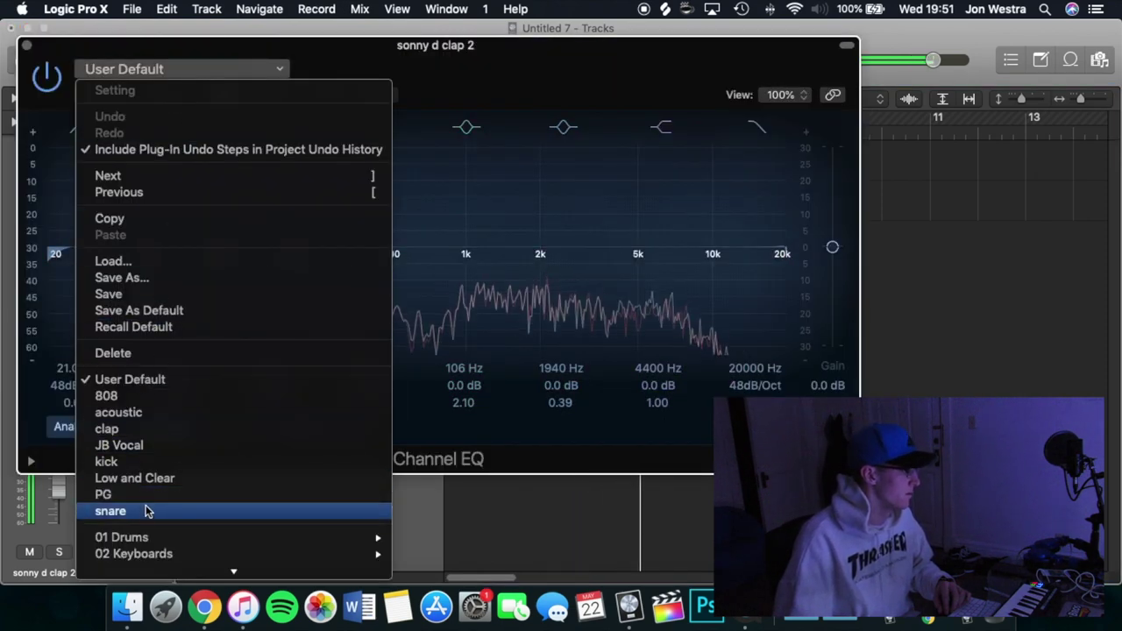
{"action": "left_click", "coordinate": [126, 431]}
{"action": "key", "text": "super+w"}
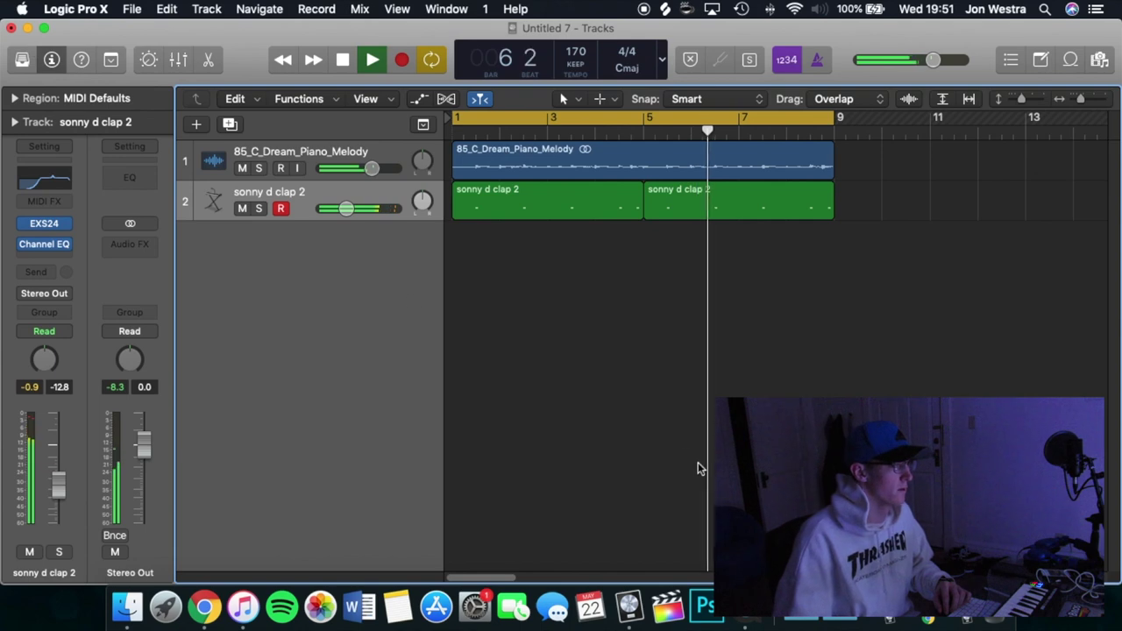
Step: Balance the two tracks during playback, setting the clap to -7.8 dB and lowering the piano melody slightly
{"action": "left_click_drag", "start_coordinate": [355, 215], "coordinate": [368, 212]}
{"action": "left_click_drag", "start_coordinate": [369, 170], "coordinate": [362, 170]}
{"action": "left_click_drag", "start_coordinate": [359, 212], "coordinate": [355, 212]}
{"action": "left_click_drag", "start_coordinate": [362, 169], "coordinate": [364, 170]}
{"action": "left_click_drag", "start_coordinate": [354, 210], "coordinate": [355, 210]}
Step: Add one new instrument track below the clap and load the EXS24 sampler on it
{"action": "left_click", "coordinate": [254, 201]}
{"action": "left_click", "coordinate": [198, 125]}
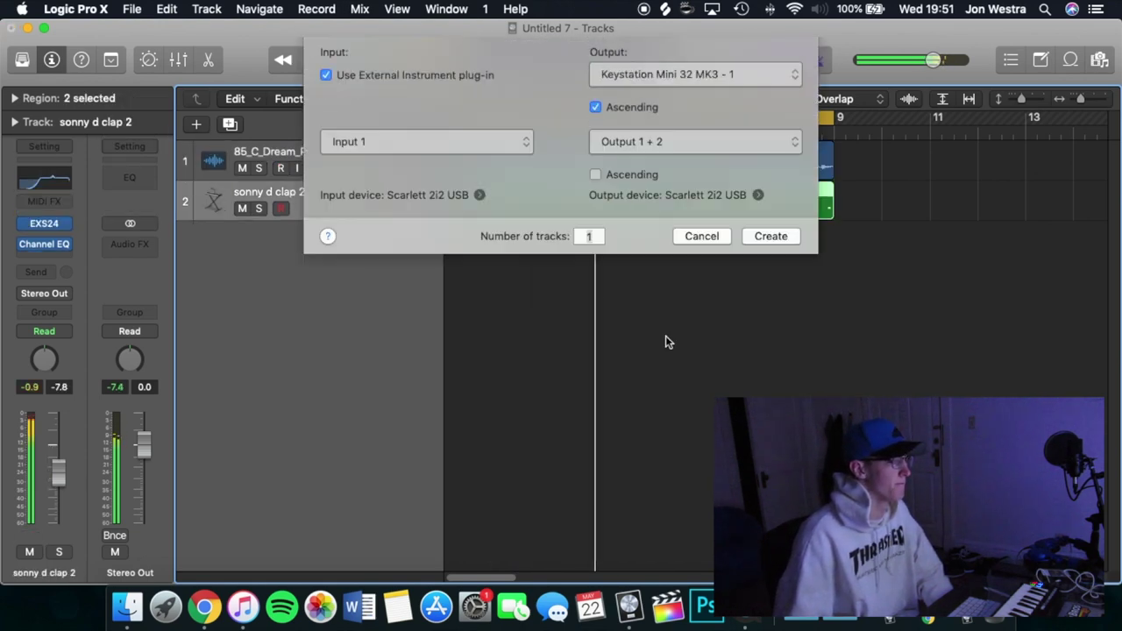
{"action": "left_click", "coordinate": [768, 358]}
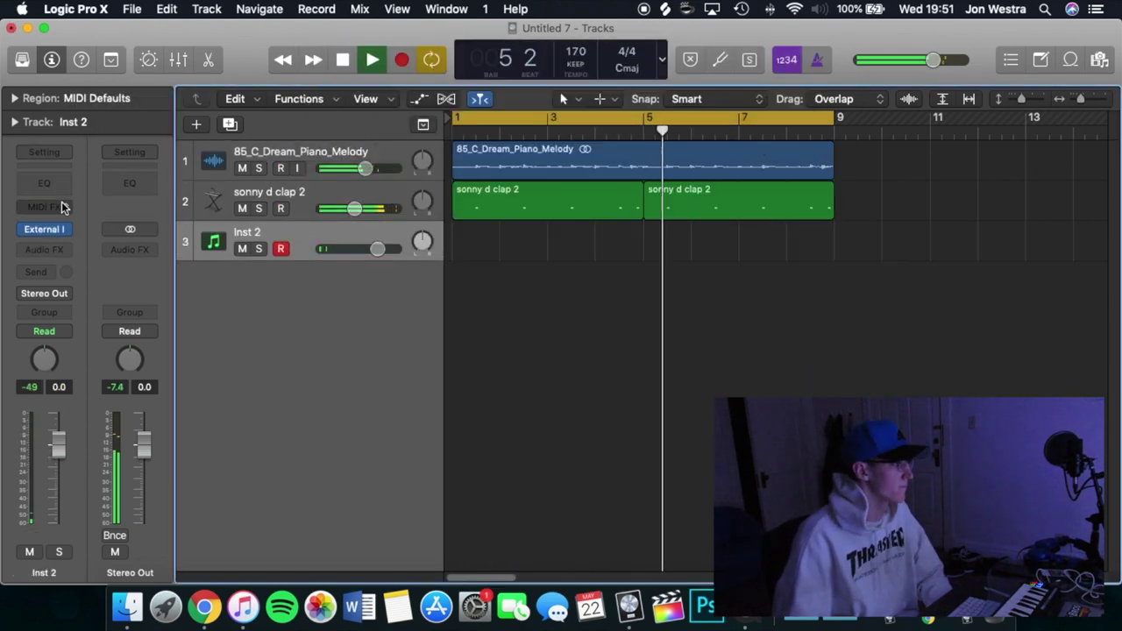
{"action": "left_click", "coordinate": [70, 230]}
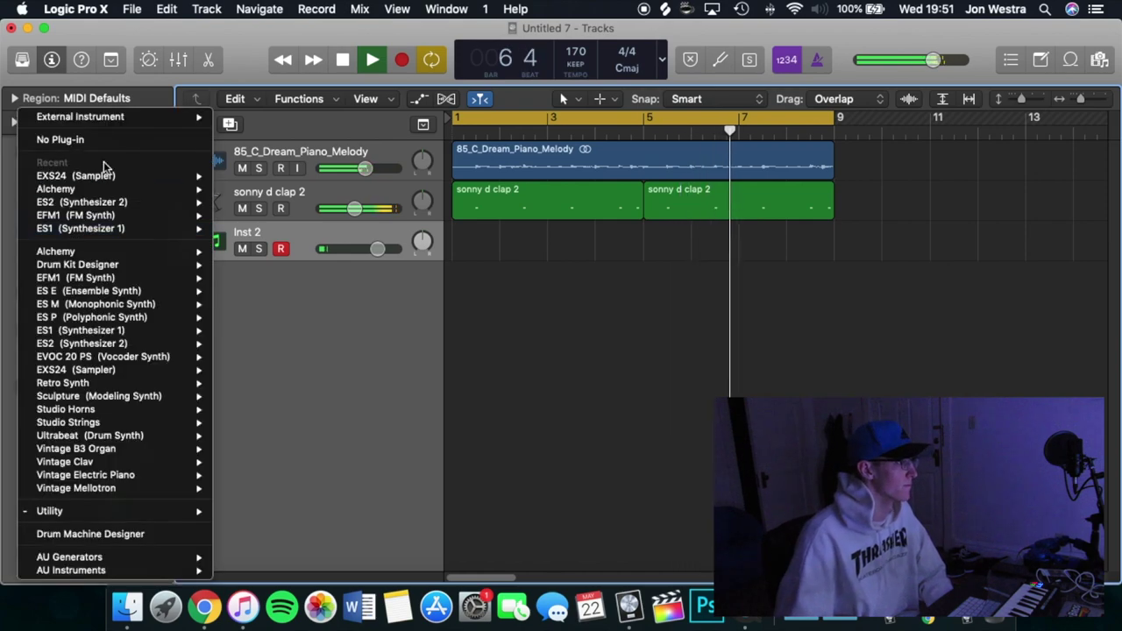
{"action": "left_click", "coordinate": [272, 173]}
Step: Load the Rebel-hh sound in the new track's EXS24 and set the track's volume to -10.4 dB
{"action": "left_click", "coordinate": [348, 124]}
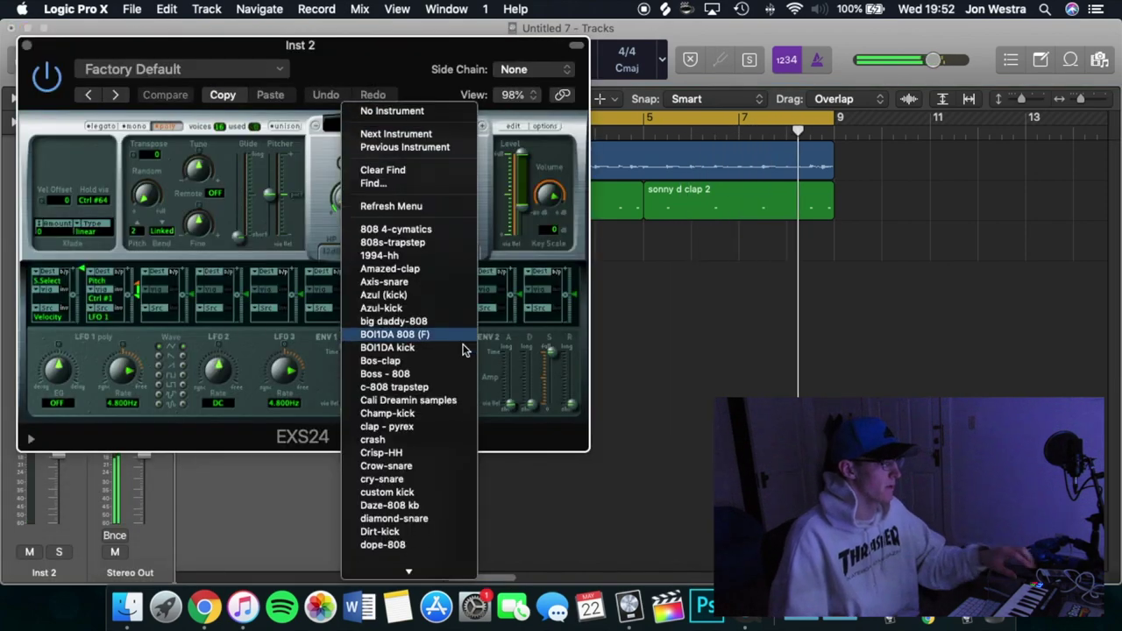
{"action": "scroll", "coordinate": [465, 348], "scroll_direction": "down", "scroll_amount": 15}
{"action": "scroll", "coordinate": [465, 348], "scroll_direction": "down", "scroll_amount": 4}
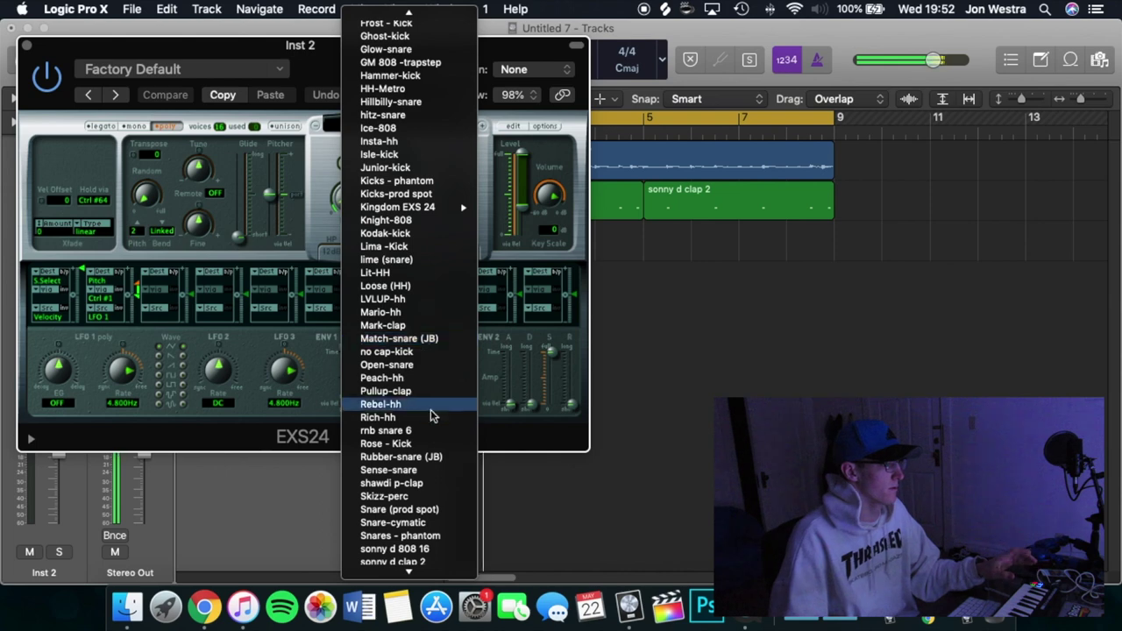
{"action": "left_click", "coordinate": [421, 410]}
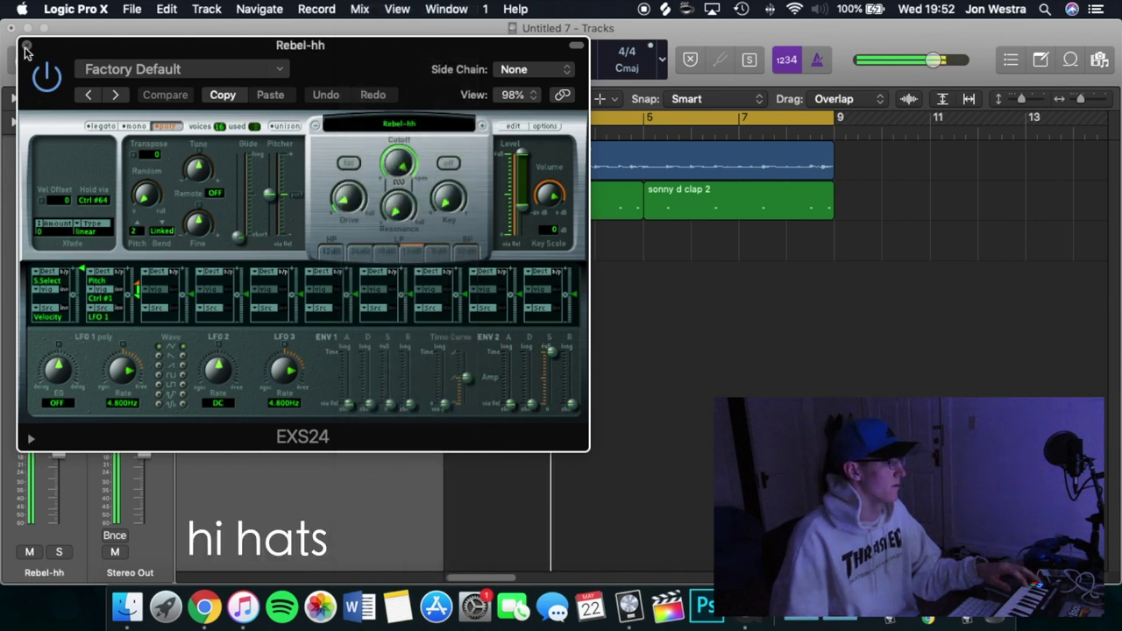
{"action": "left_click", "coordinate": [26, 45]}
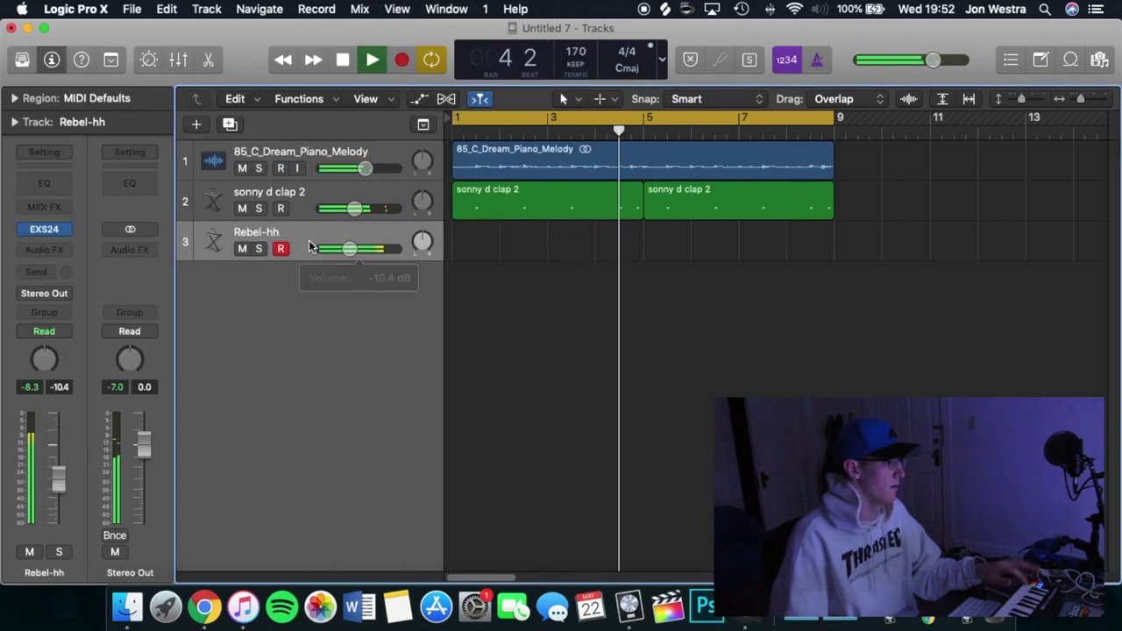
Step: Record a four-bar pattern of steady eighth-note hi-hats and add the last C3 note of bar 4 in the Piano Roll
{"action": "key", "text": "r"}
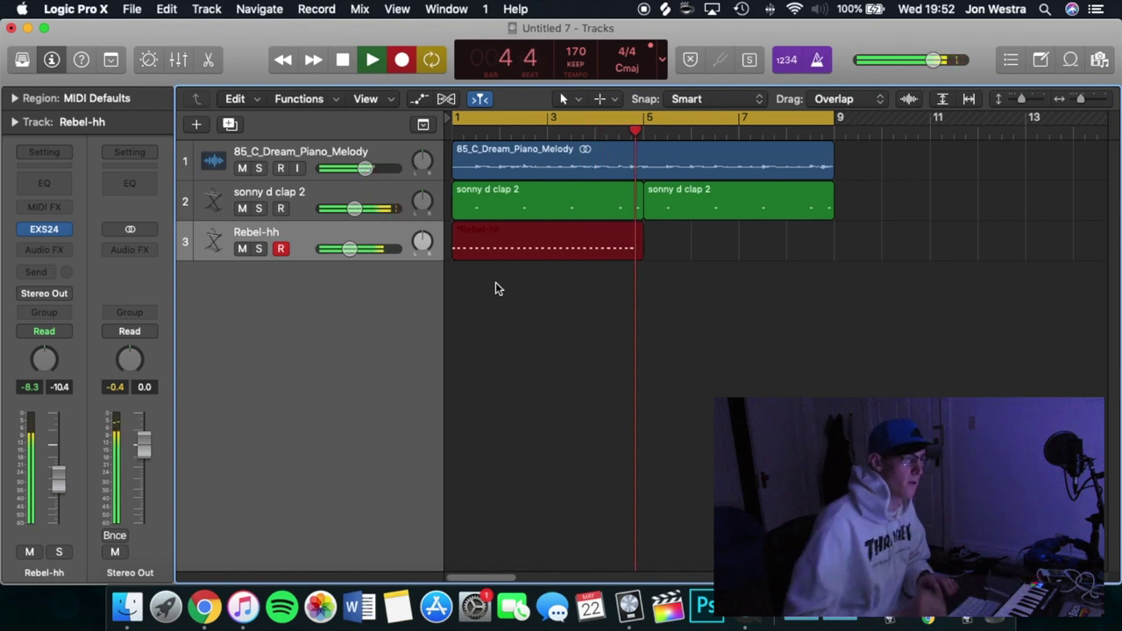
{"action": "key", "text": "space"}
{"action": "double_click", "coordinate": [544, 250]}
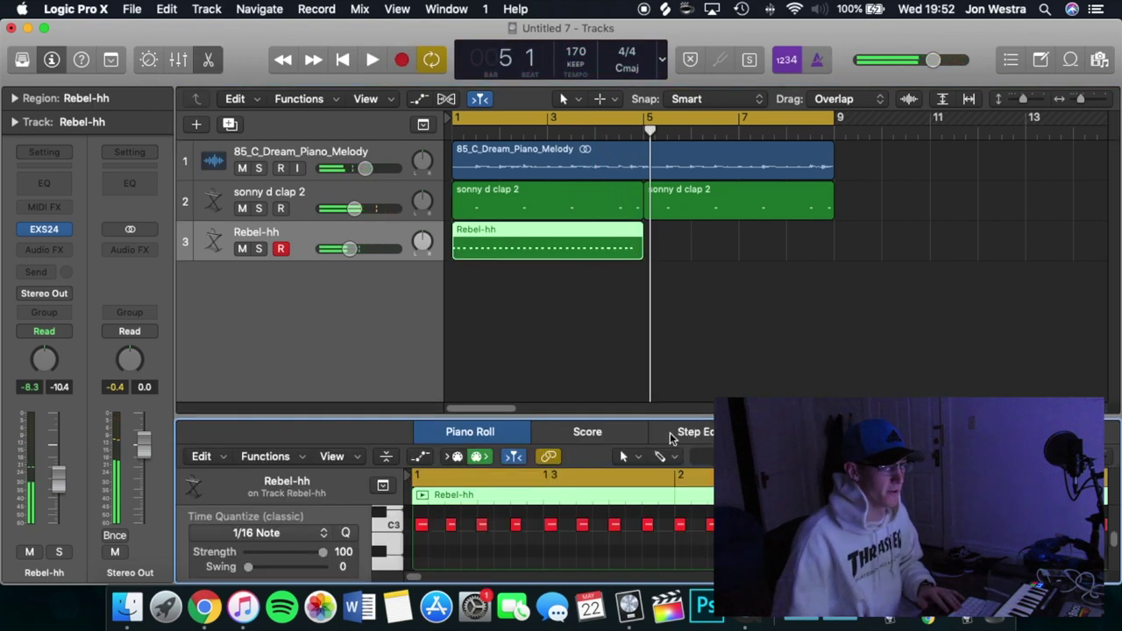
{"action": "key", "text": "z"}
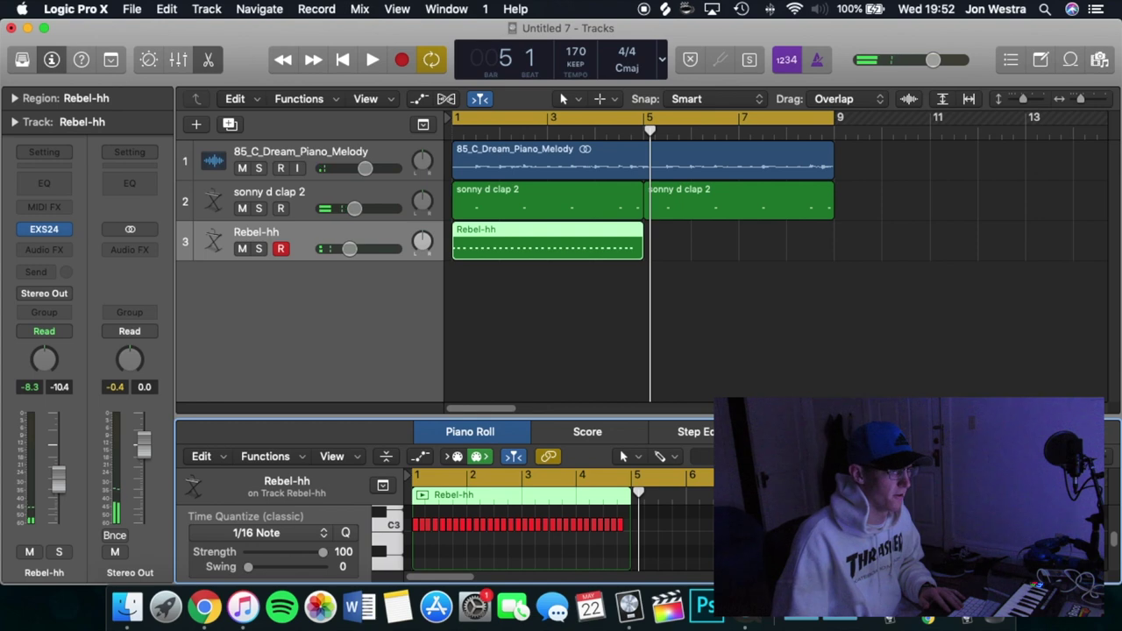
{"action": "left_click_drag", "start_coordinate": [847, 466], "coordinate": [846, 282]}
{"action": "left_click_drag", "start_coordinate": [1081, 275], "coordinate": [1093, 273]}
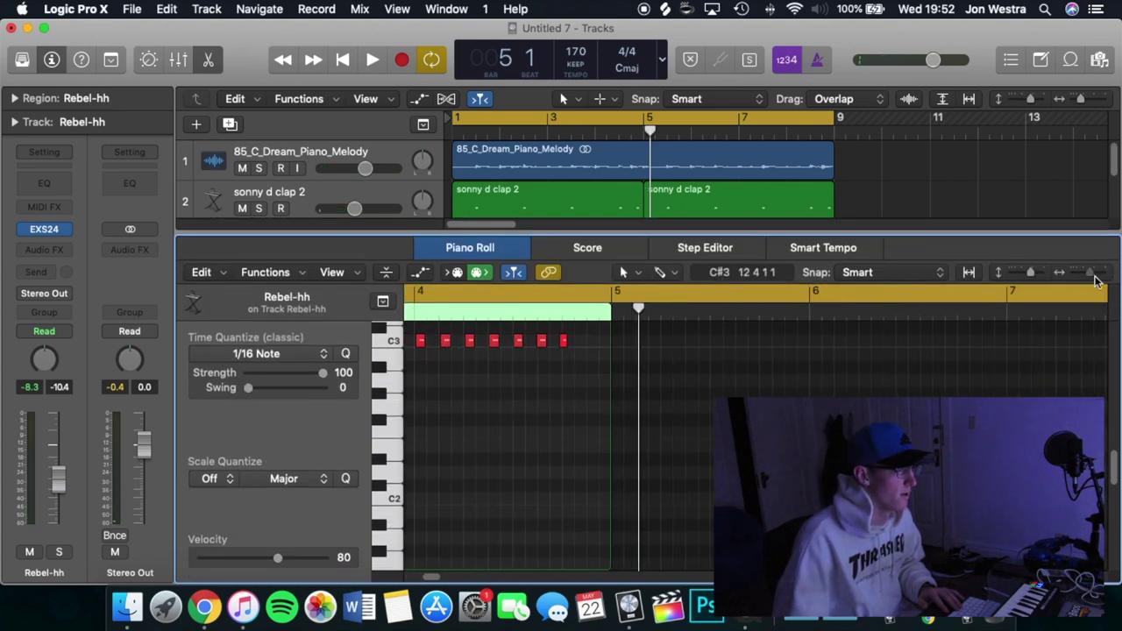
{"action": "left_click", "coordinate": [571, 341]}
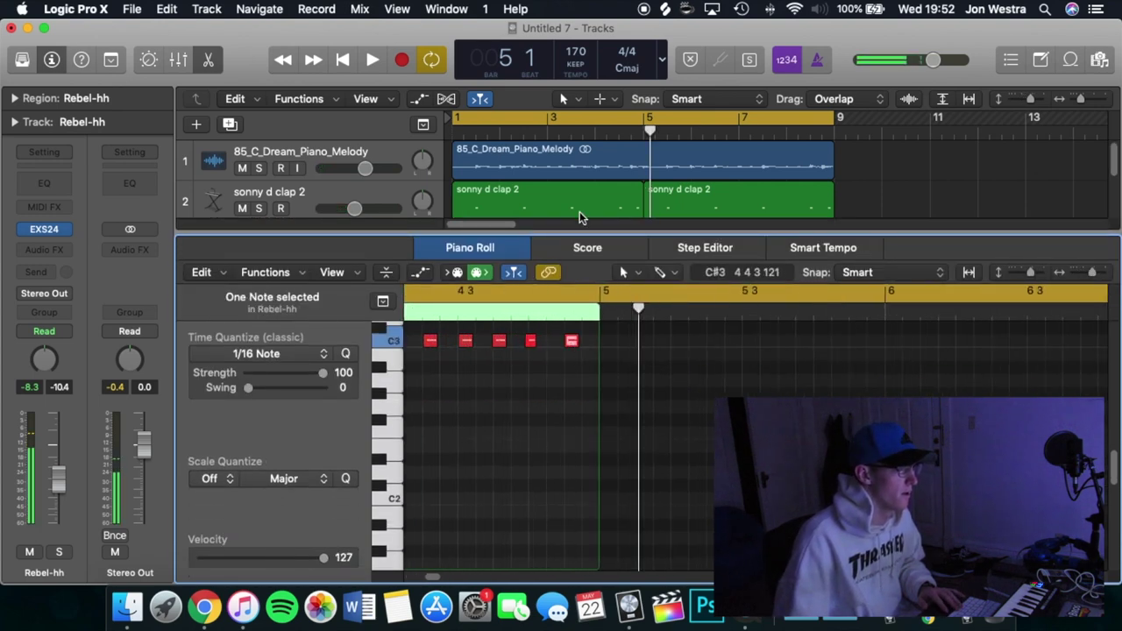
{"action": "left_click", "coordinate": [580, 212]}
{"action": "key", "text": "p"}
{"action": "left_click", "coordinate": [591, 265]}
Step: Open the Rebel-hh region in the Piano Roll from the project start and assign the Brush Tool as the secondary tool
{"action": "left_click", "coordinate": [539, 250]}
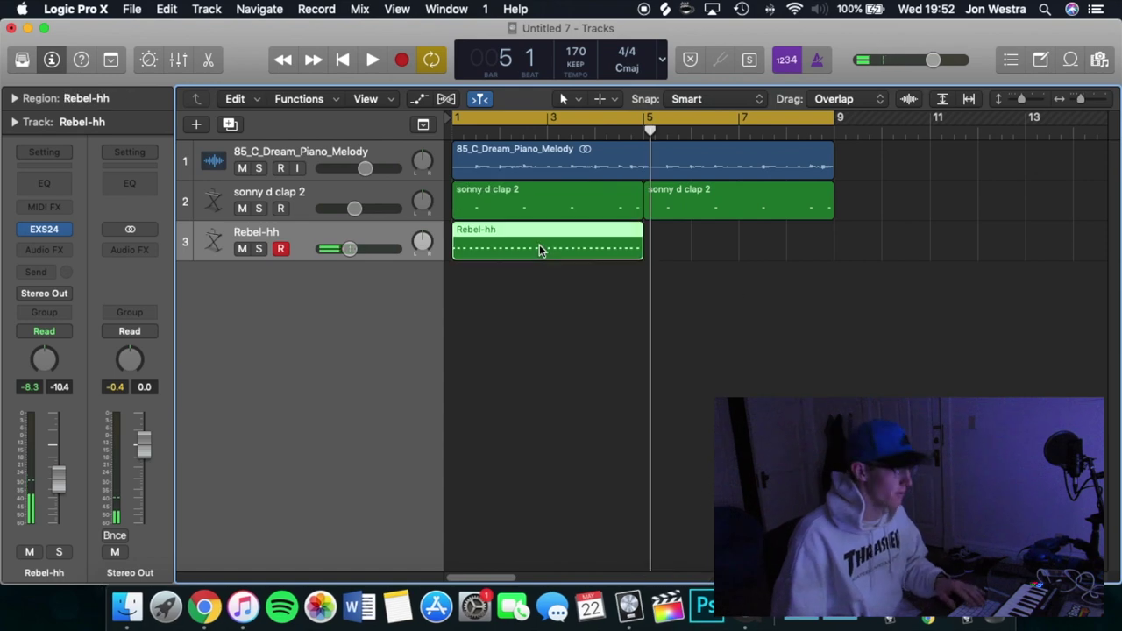
{"action": "key", "text": "Return"}
{"action": "key", "text": "p"}
{"action": "key", "text": "space"}
{"action": "key", "text": "space"}
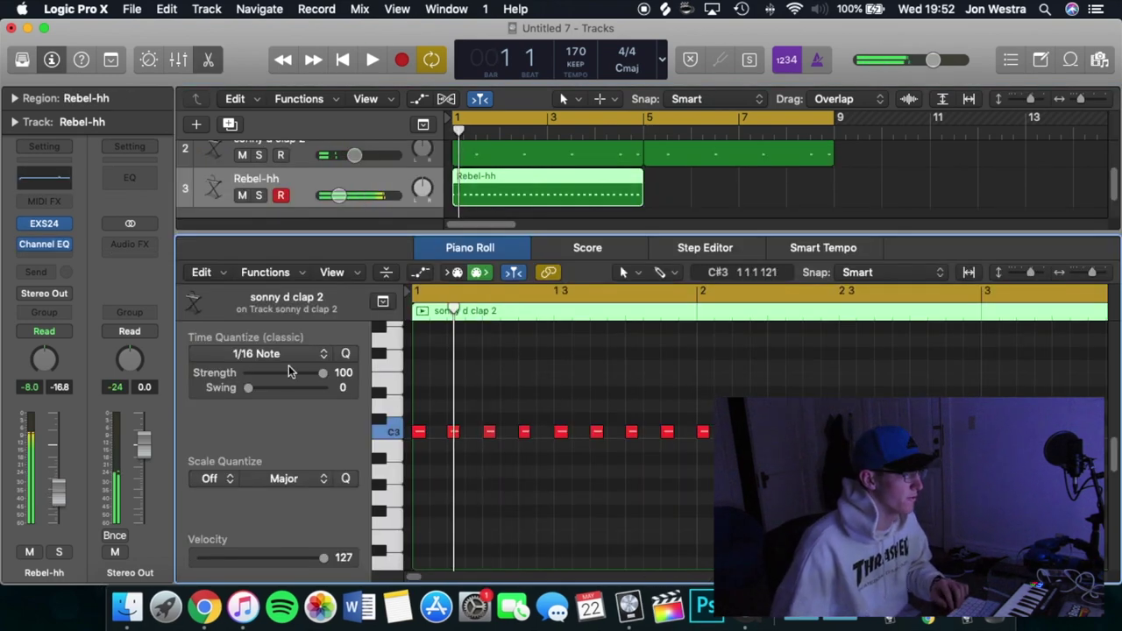
{"action": "left_click", "coordinate": [656, 271]}
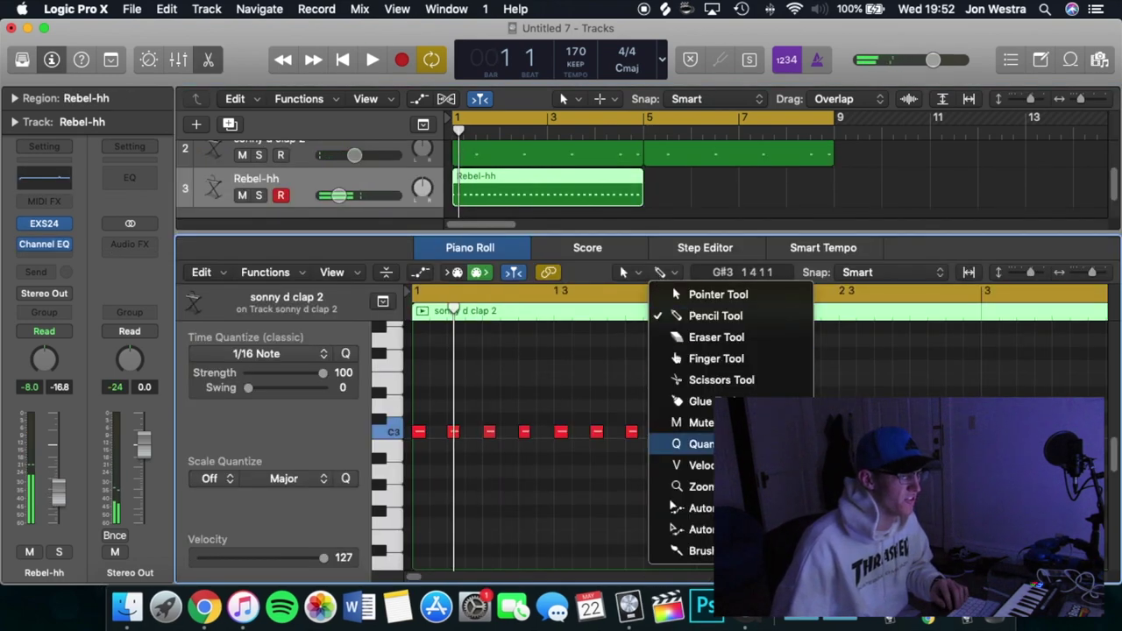
{"action": "left_click", "coordinate": [711, 552]}
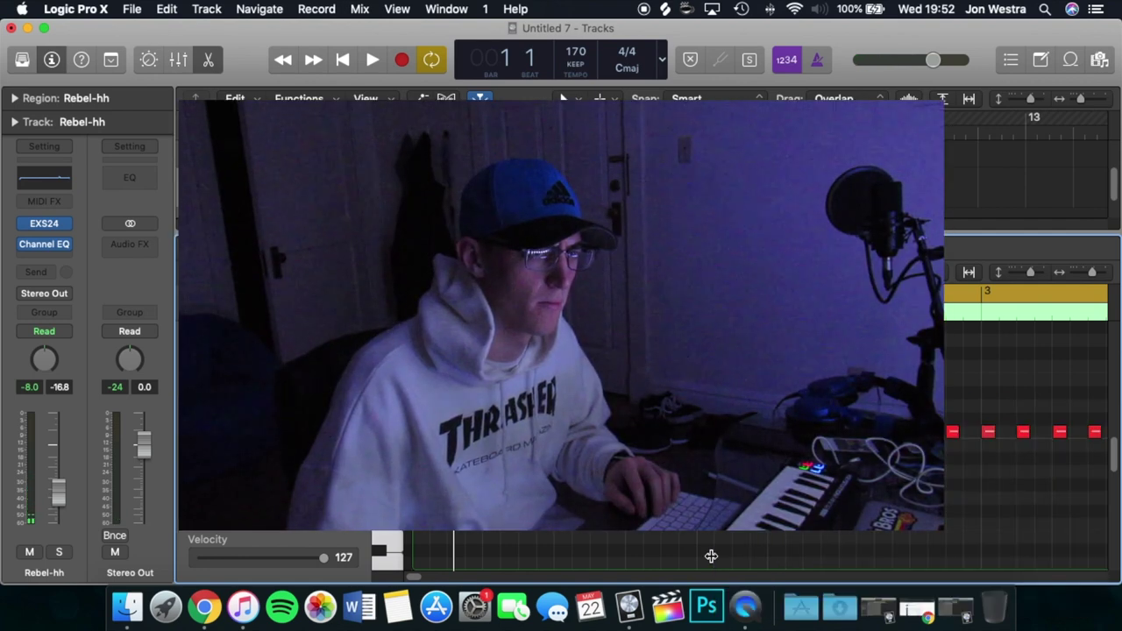
Step: Brush an extra C3 hi-hat into bar 1, place it between the third and fourth hits, and audition it
{"action": "left_click_drag", "start_coordinate": [1091, 273], "coordinate": [1090, 271]}
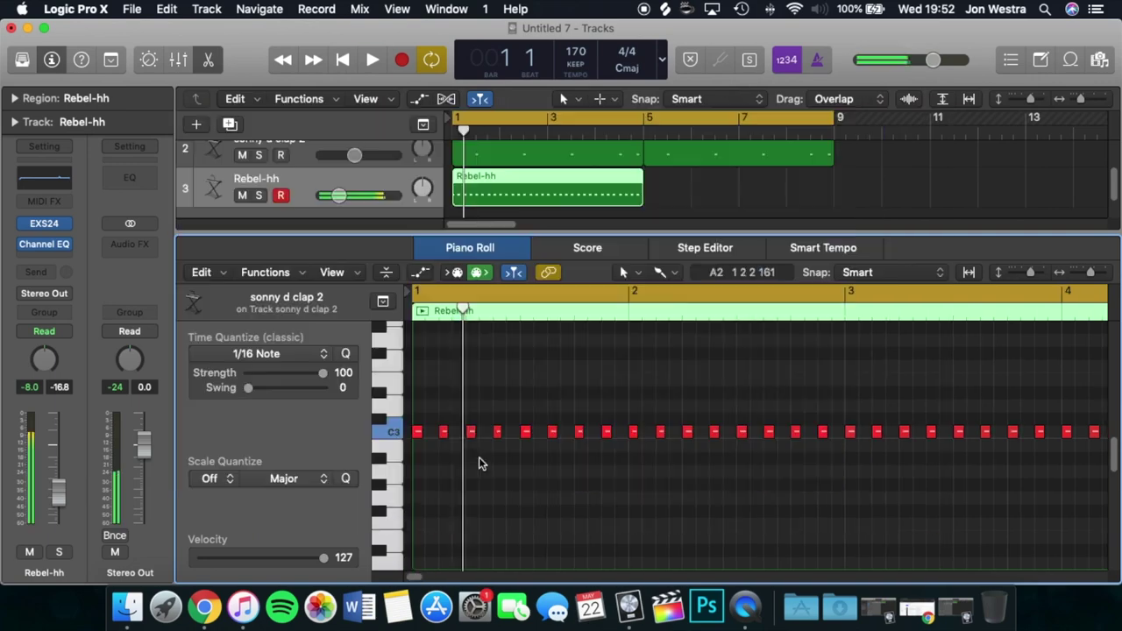
{"action": "left_click", "coordinate": [463, 432], "text": "super"}
{"action": "key", "text": "space"}
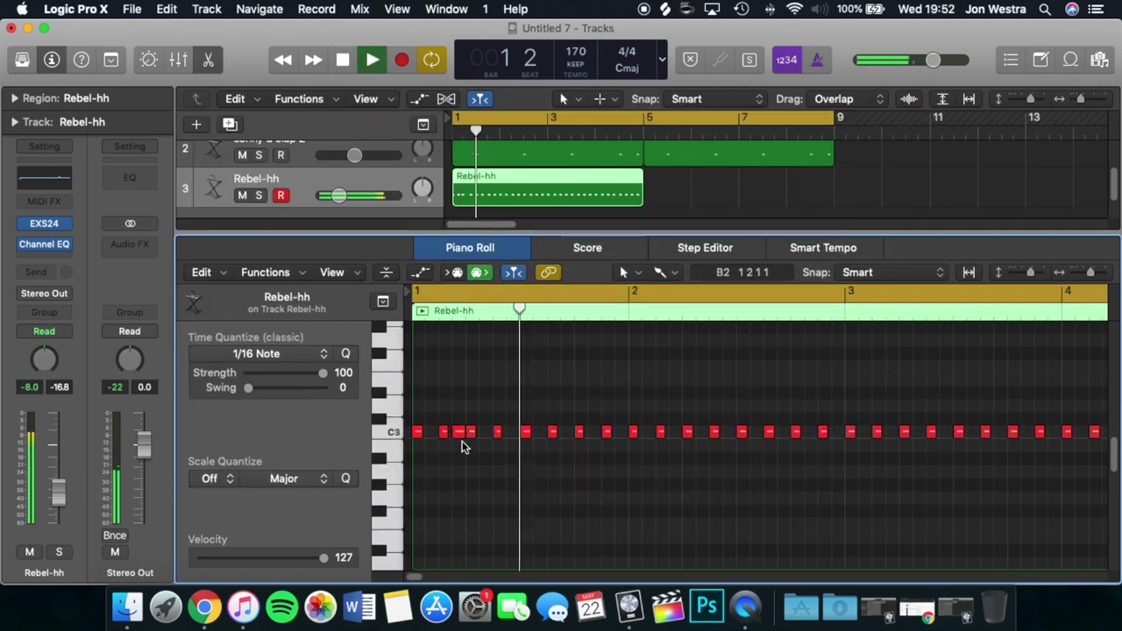
{"action": "key", "text": "space"}
{"action": "left_click_drag", "start_coordinate": [472, 433], "coordinate": [484, 433]}
{"action": "key", "text": "space"}
{"action": "left_click", "coordinate": [501, 482]}
{"action": "key", "text": "space"}
{"action": "key", "text": "space"}
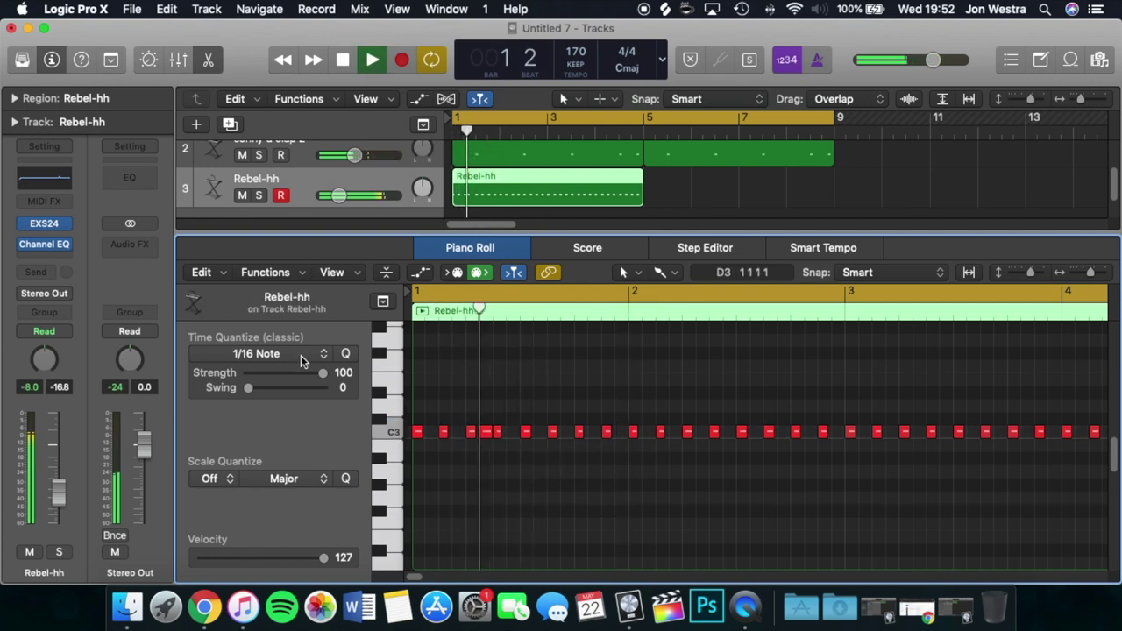
{"action": "key", "text": "space"}
Step: Set time quantize to 1/32 Note, brush a three-note hi-hat roll below C3 in bar 1, and shift it to beat 3
{"action": "left_click", "coordinate": [298, 355]}
{"action": "left_click", "coordinate": [267, 472]}
{"action": "left_click", "coordinate": [539, 472], "text": "super"}
{"action": "left_click", "coordinate": [548, 472], "text": "super"}
{"action": "key", "text": "space"}
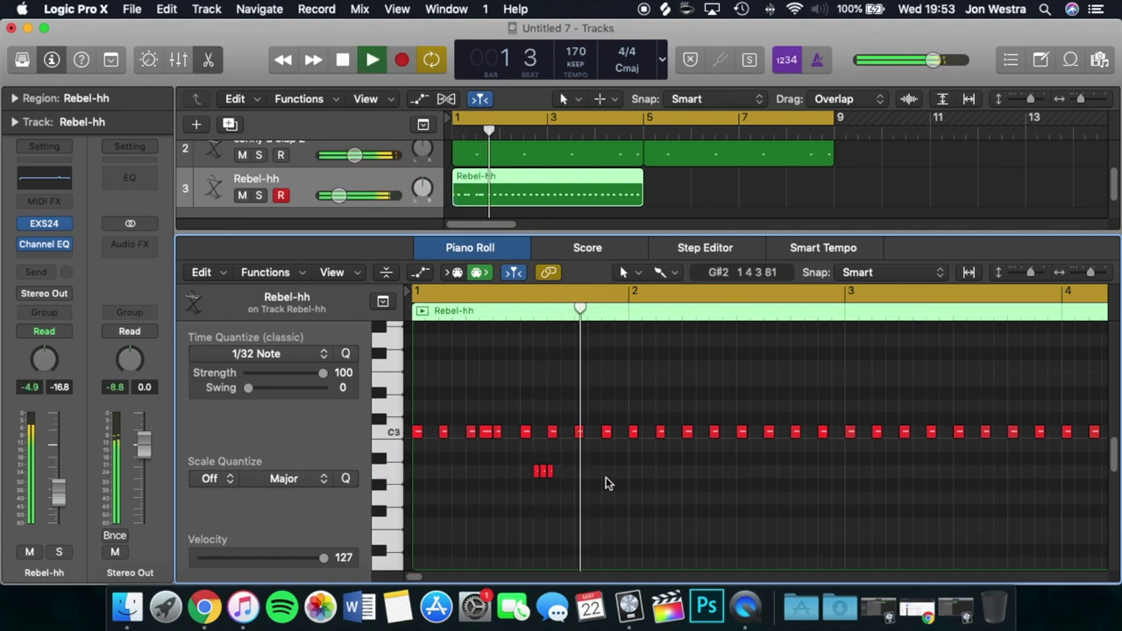
{"action": "left_click_drag", "start_coordinate": [561, 480], "coordinate": [526, 471]}
{"action": "key", "text": "space"}
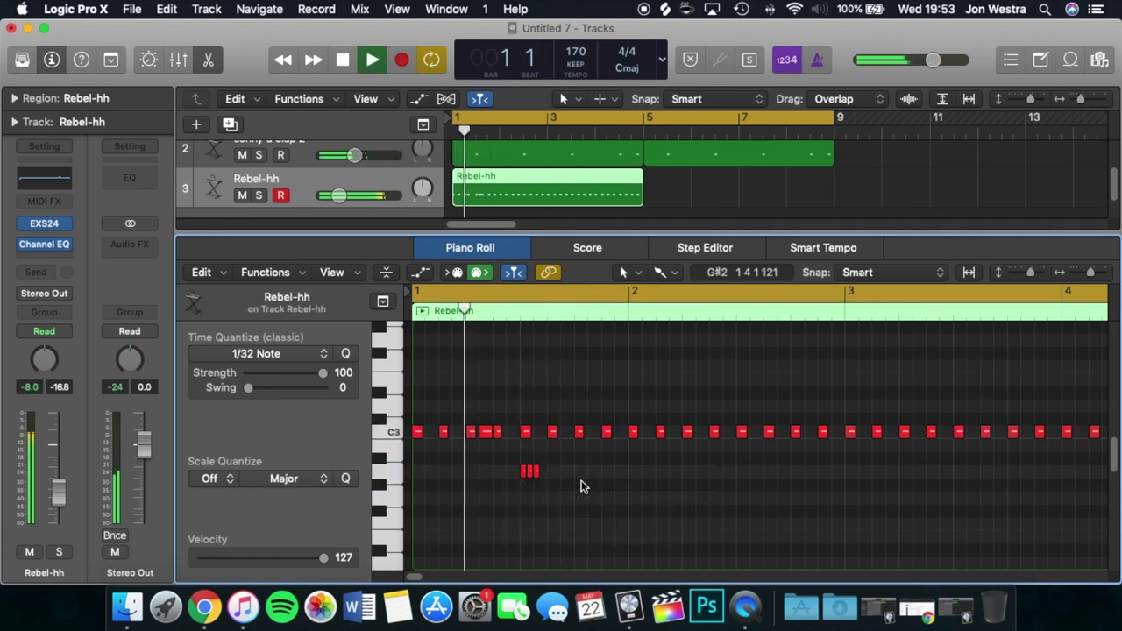
{"action": "key", "text": "space"}
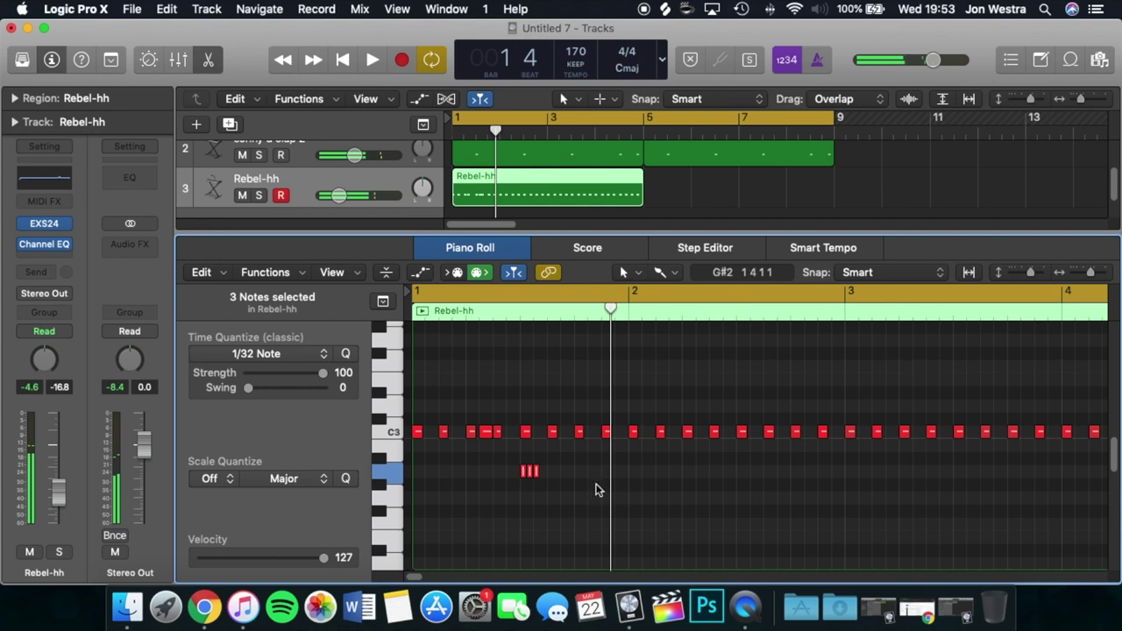
{"action": "key", "text": "space"}
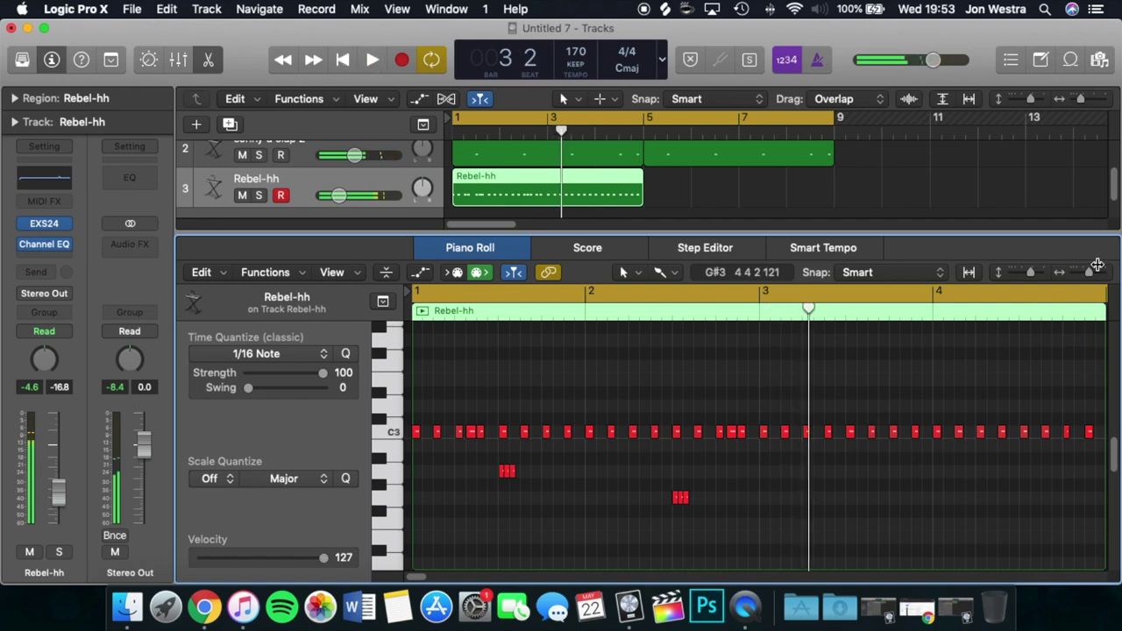
Step: Delete the hi-hat notes in bars 3 and 4 and repeat the edited notes of bars 1 and 2 in their place
{"action": "scroll", "coordinate": [1043, 447], "scroll_direction": "down", "scroll_amount": 2}
{"action": "left_click_drag", "start_coordinate": [955, 447], "coordinate": [724, 433]}
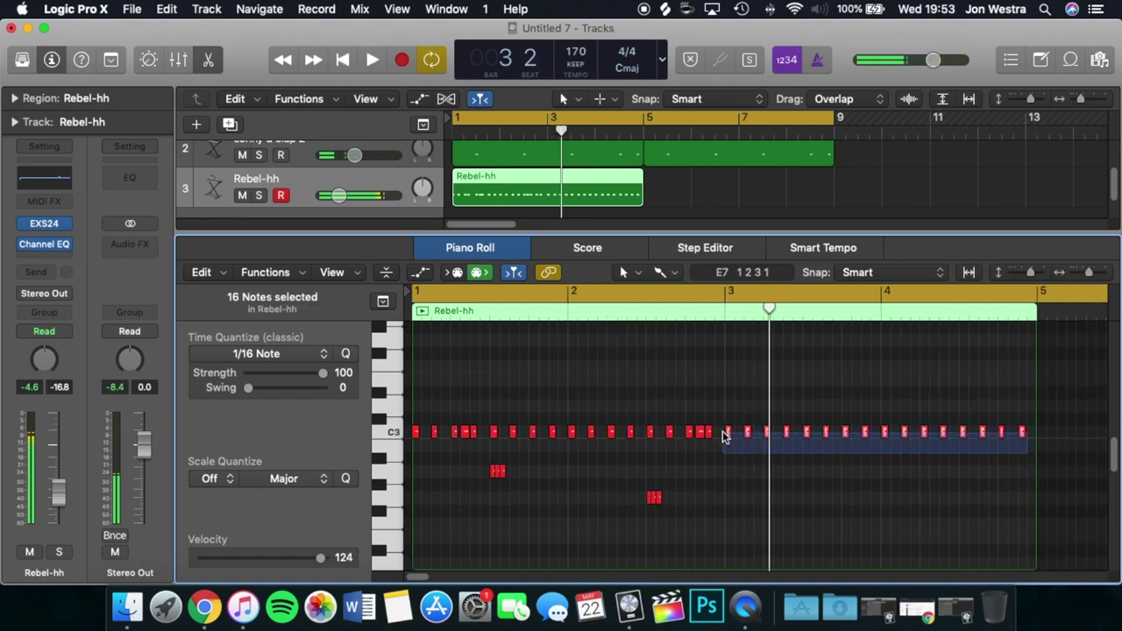
{"action": "key", "text": "Delete"}
{"action": "left_click_drag", "start_coordinate": [736, 524], "coordinate": [422, 399]}
{"action": "key", "text": "super+r"}
{"action": "key", "text": "Return"}
{"action": "key", "text": "space"}
{"action": "left_click", "coordinate": [613, 496]}
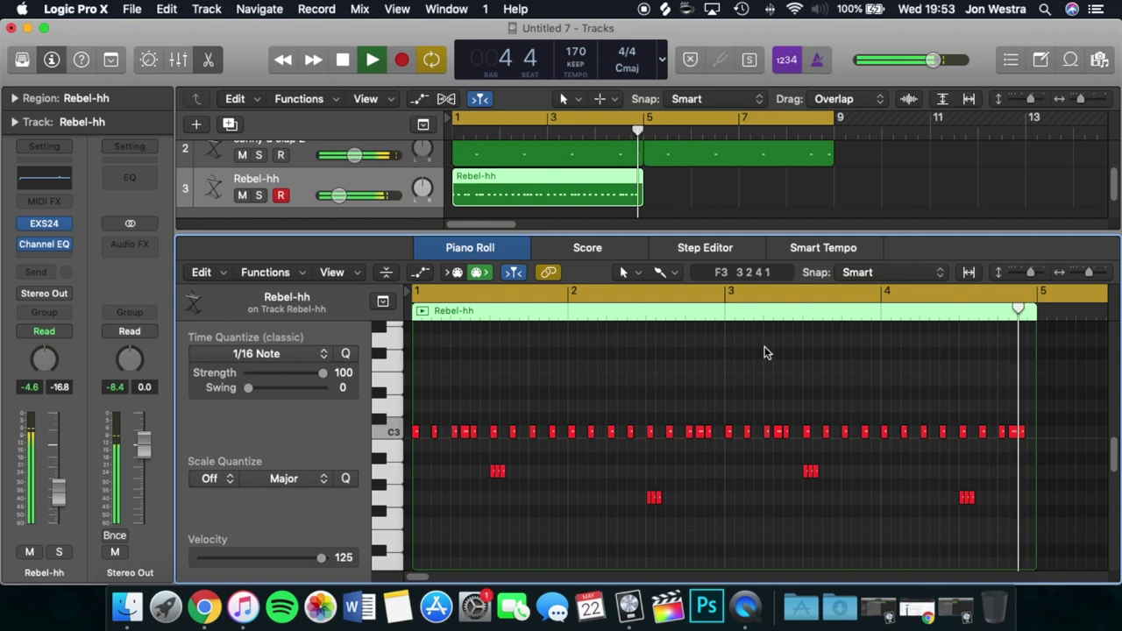
{"action": "key", "text": "space"}
{"action": "key", "text": "p"}
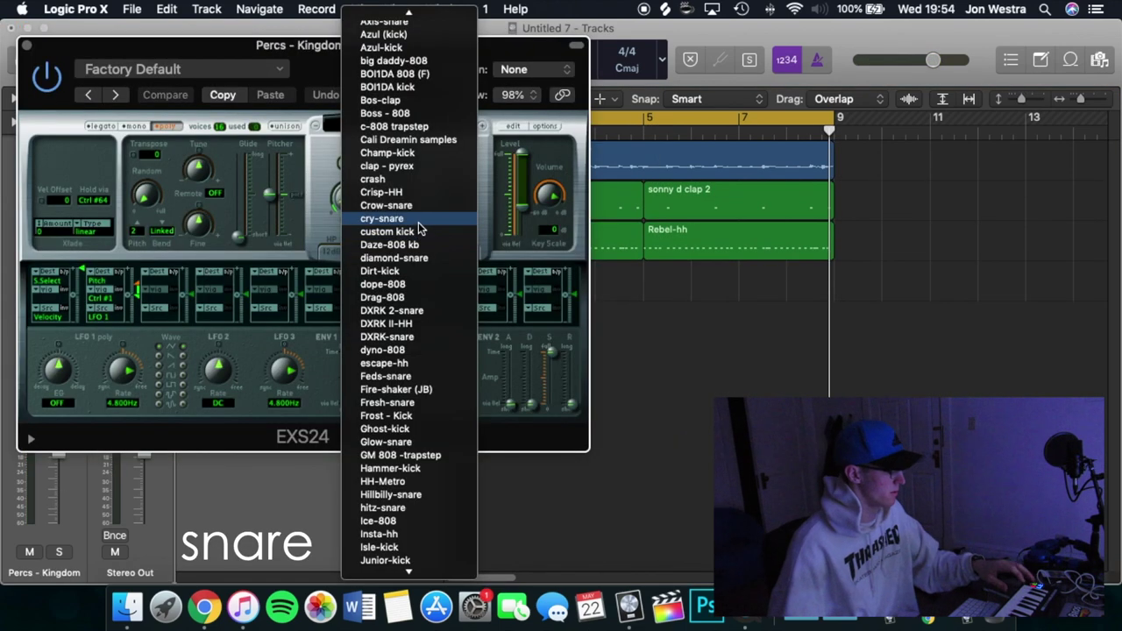
Step: Load the cry-snare sound in the fourth track's EXS24 and set the track's volume to -12.8 dB
{"action": "left_click", "coordinate": [408, 217]}
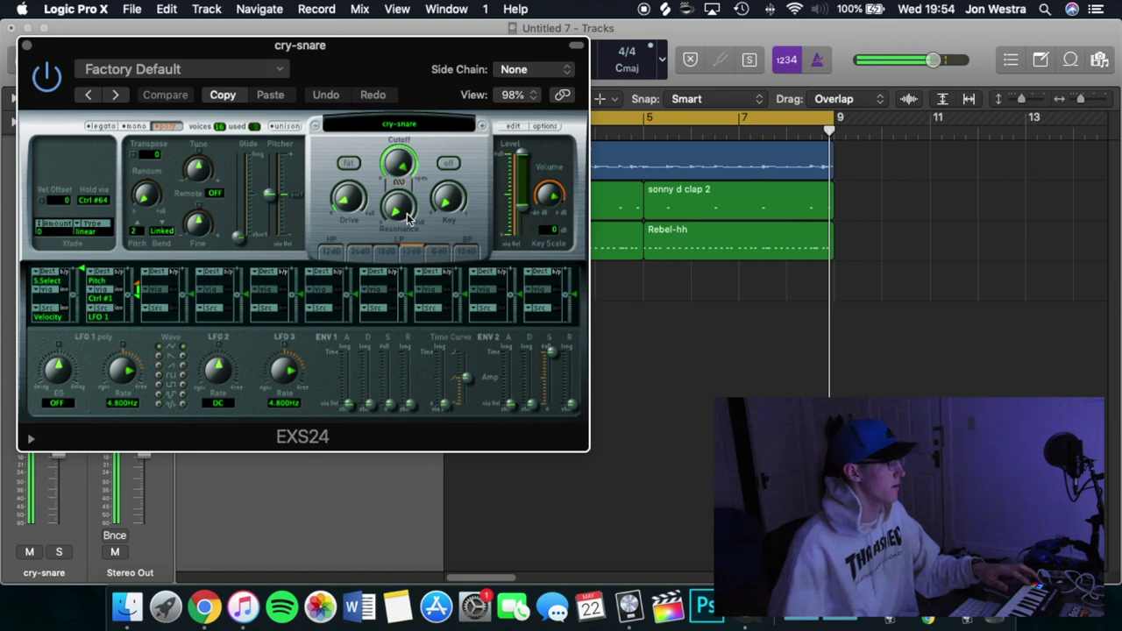
{"action": "key", "text": "super+w"}
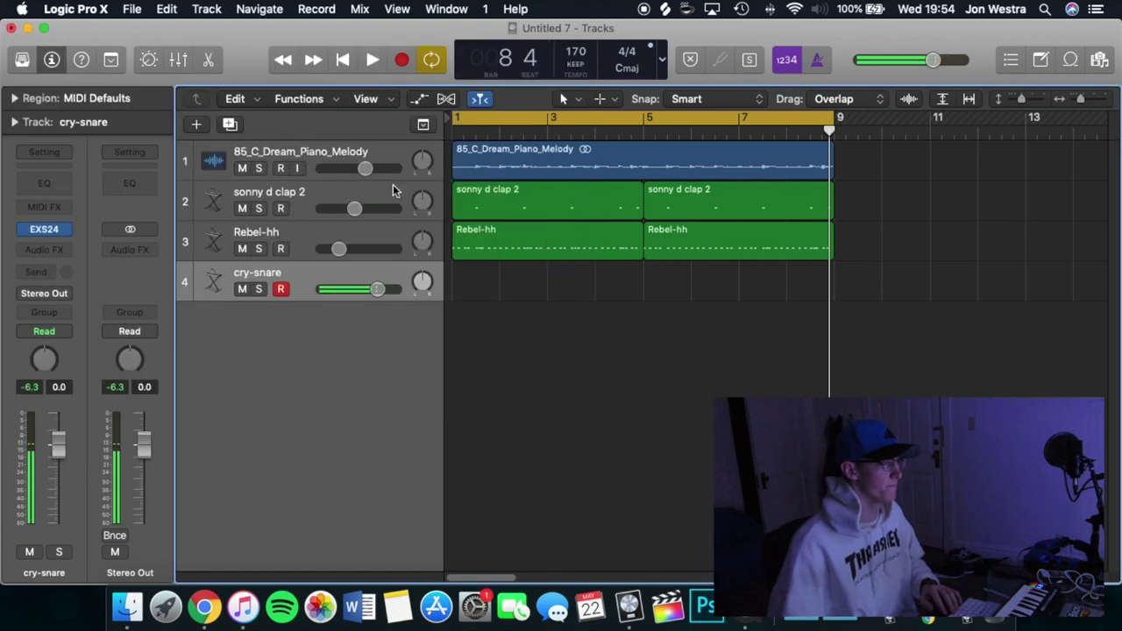
{"action": "left_click_drag", "start_coordinate": [368, 291], "coordinate": [349, 290]}
{"action": "left_click", "coordinate": [341, 289]}
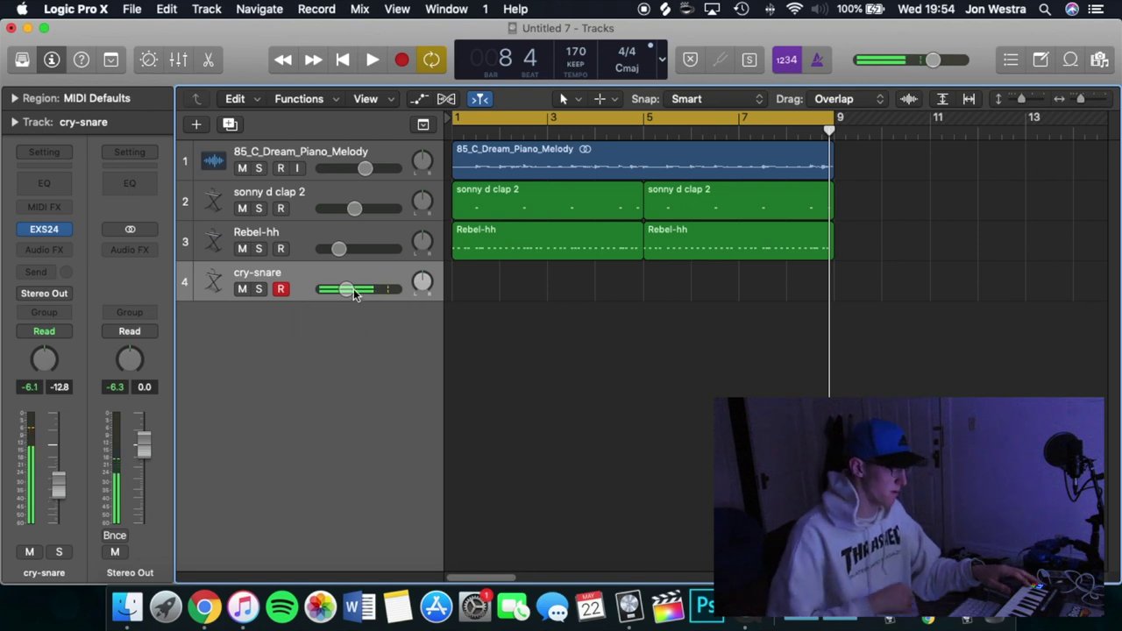
Step: Record a four-bar snare pattern on the cry-snare track and select its first note in the Piano Roll
{"action": "key", "text": "space"}
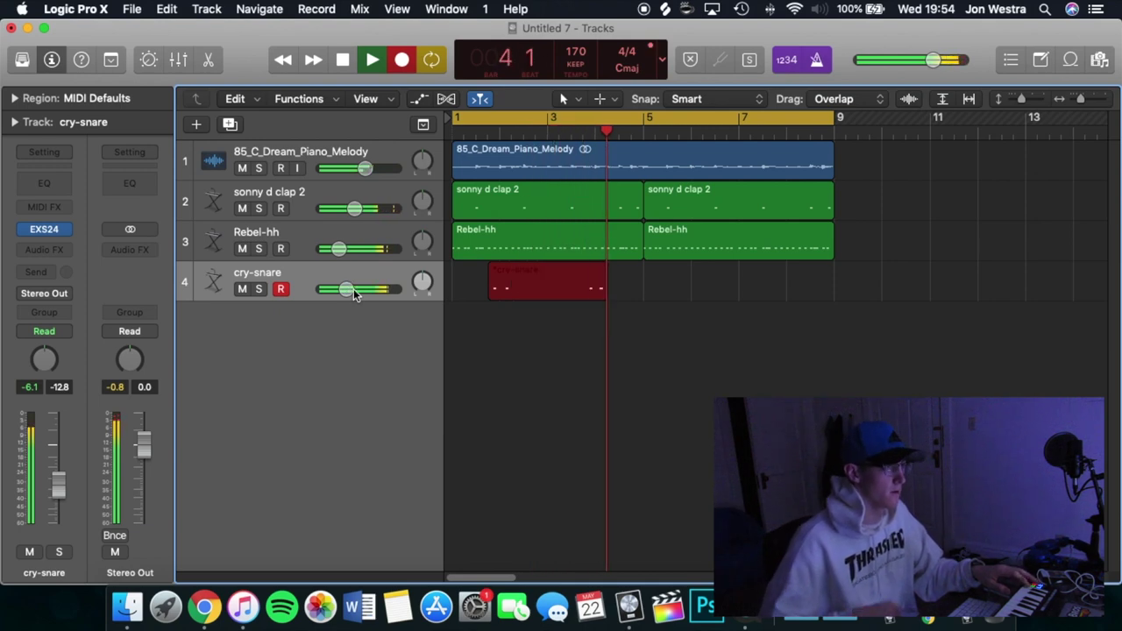
{"action": "key", "text": "space"}
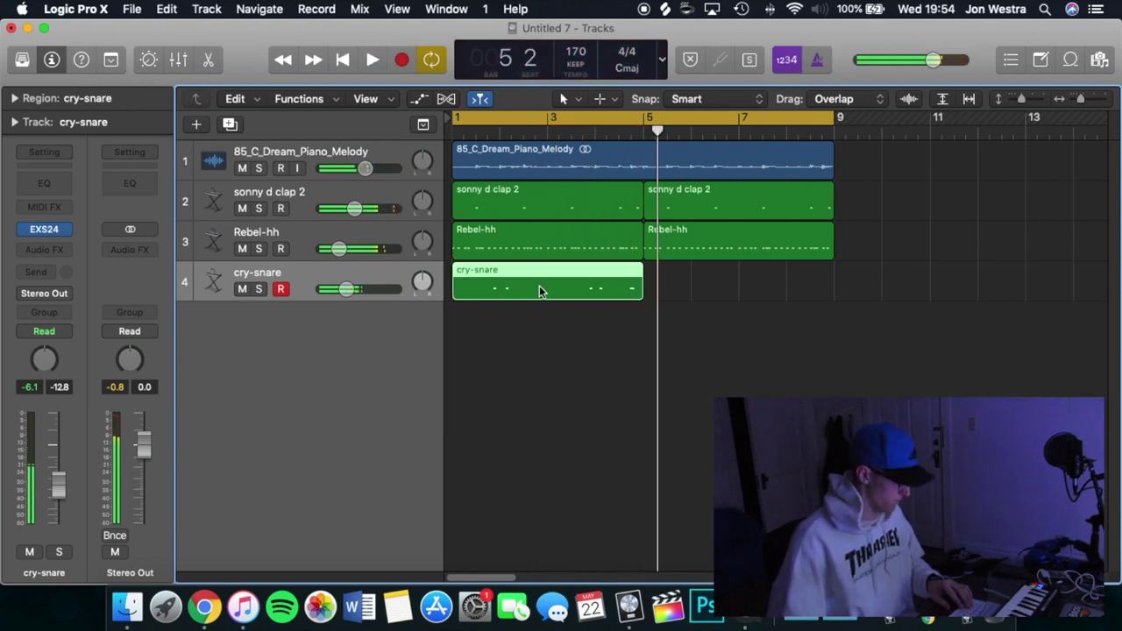
{"action": "double_click", "coordinate": [539, 287]}
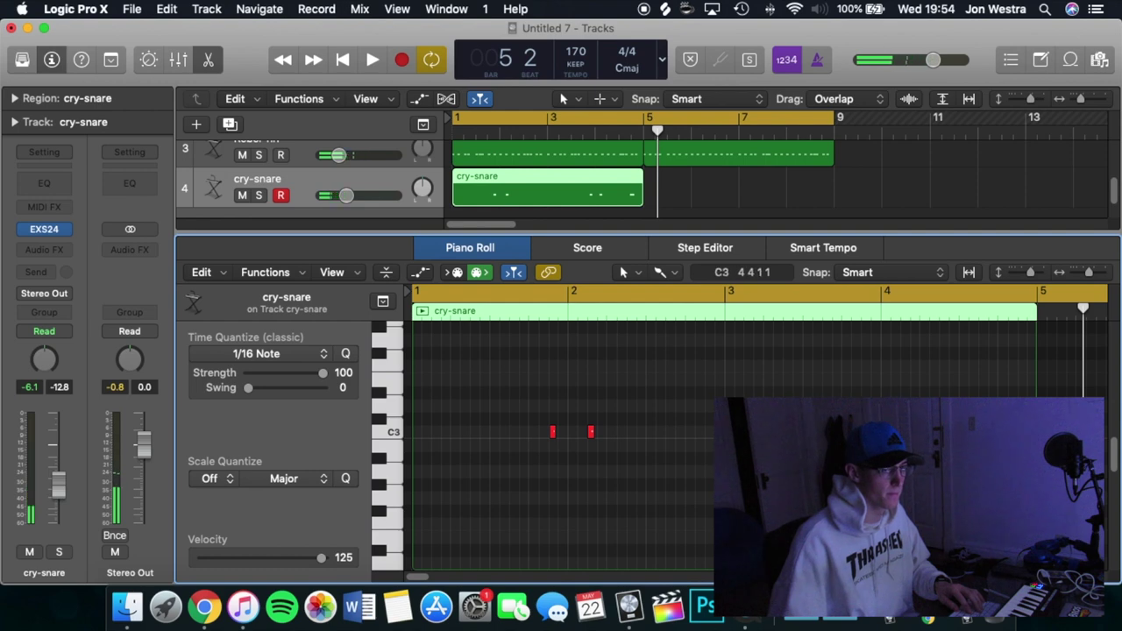
{"action": "left_click", "coordinate": [552, 431]}
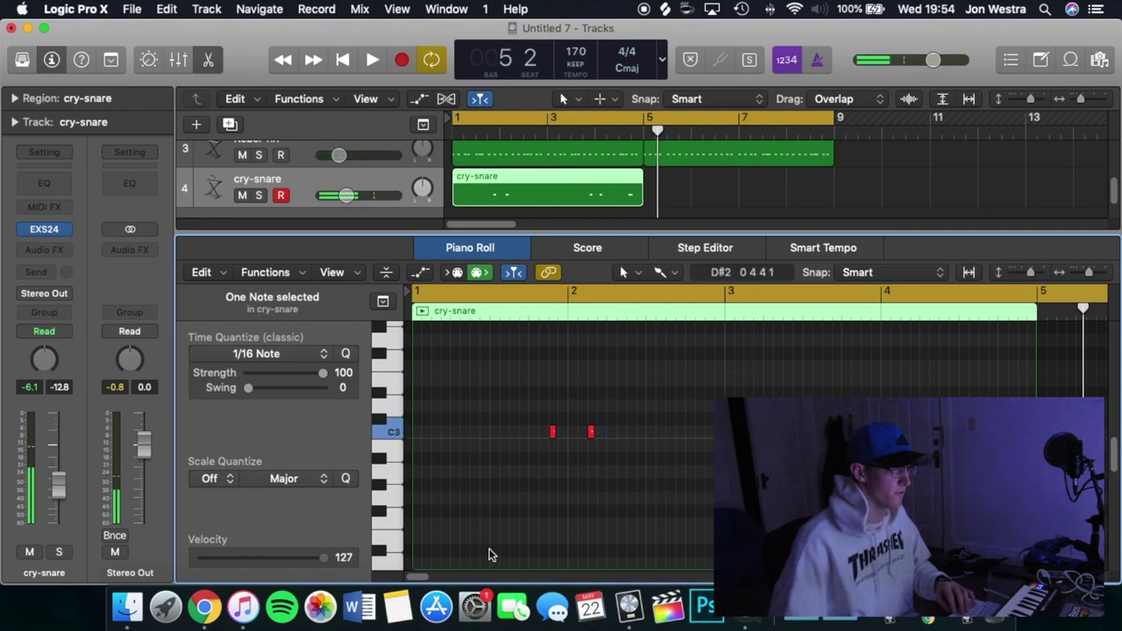
Step: Close the editor and repeat the cry-snare region once so it fills bars 5 to 8 during playback
{"action": "left_click", "coordinate": [506, 200]}
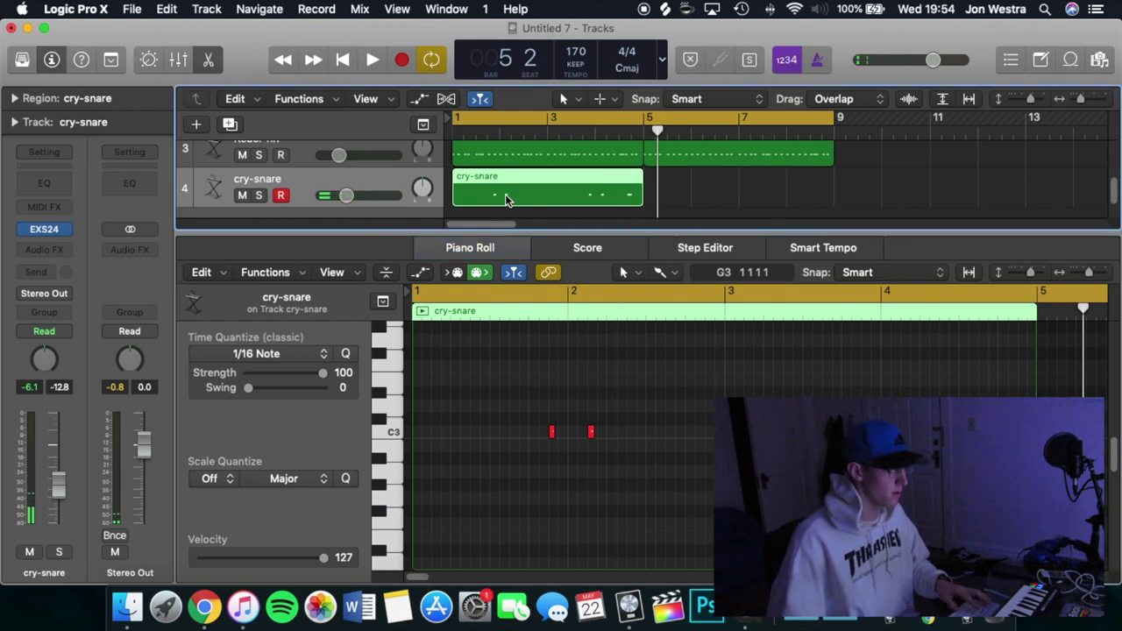
{"action": "key", "text": "space"}
{"action": "key", "text": "e"}
{"action": "left_click", "coordinate": [523, 406]}
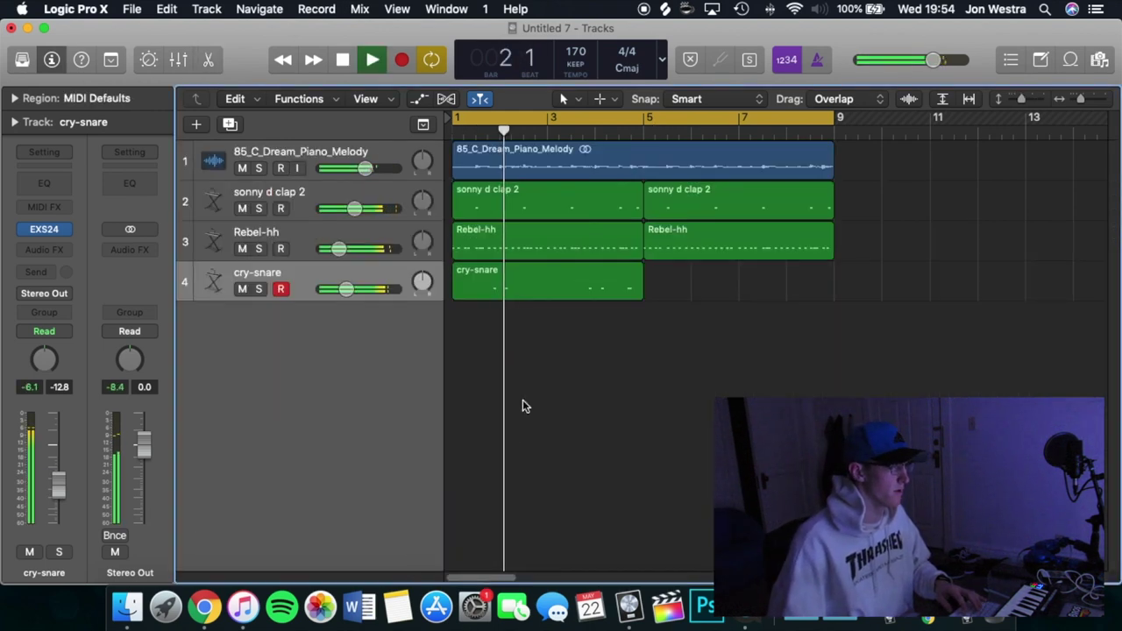
{"action": "left_click", "coordinate": [509, 290]}
{"action": "key", "text": "super+r"}
{"action": "left_click", "coordinate": [531, 318]}
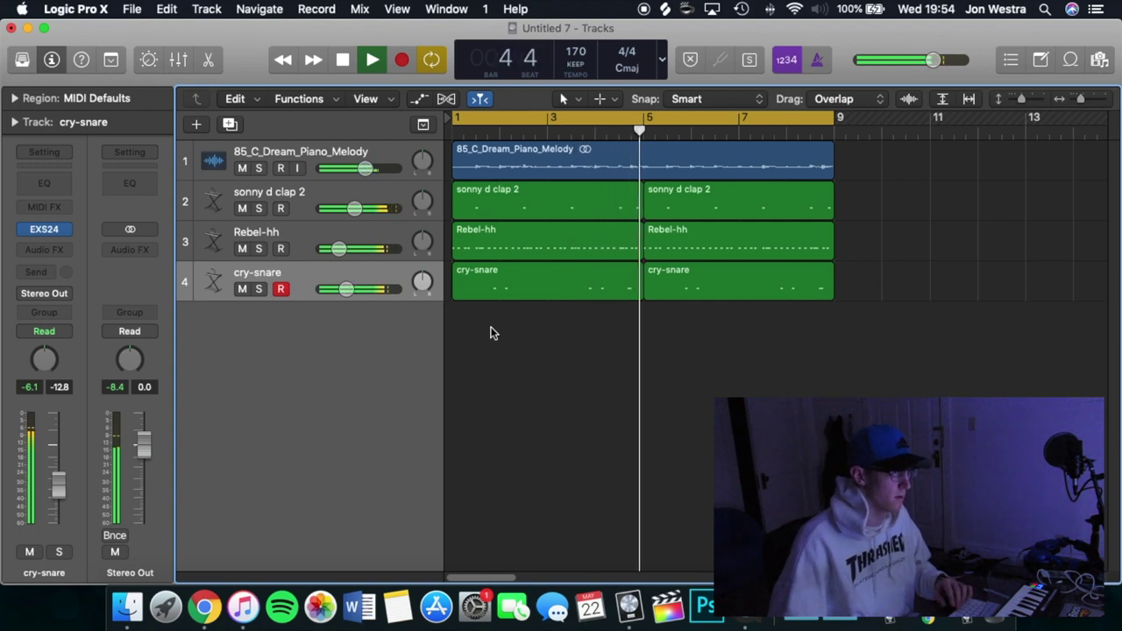
Step: Play the loop with the first cry-snare region open in the Piano Roll and lower the snare's volume to -15.0 dB
{"action": "key", "text": "space"}
{"action": "left_click", "coordinate": [565, 296]}
{"action": "key", "text": "e"}
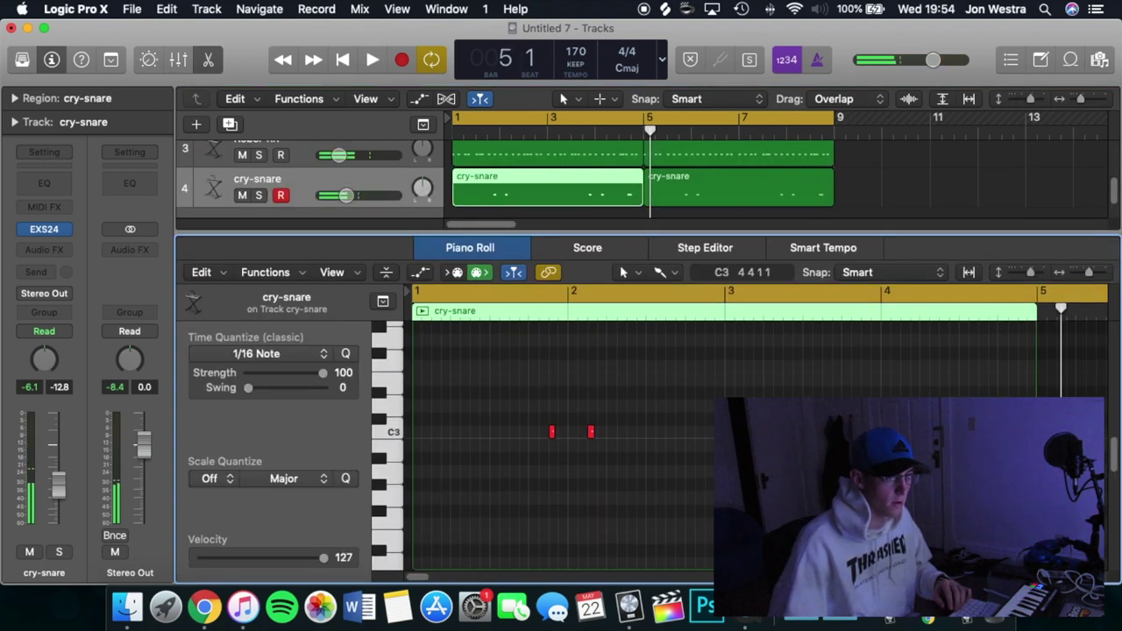
{"action": "key", "text": "Return"}
{"action": "key", "text": "space"}
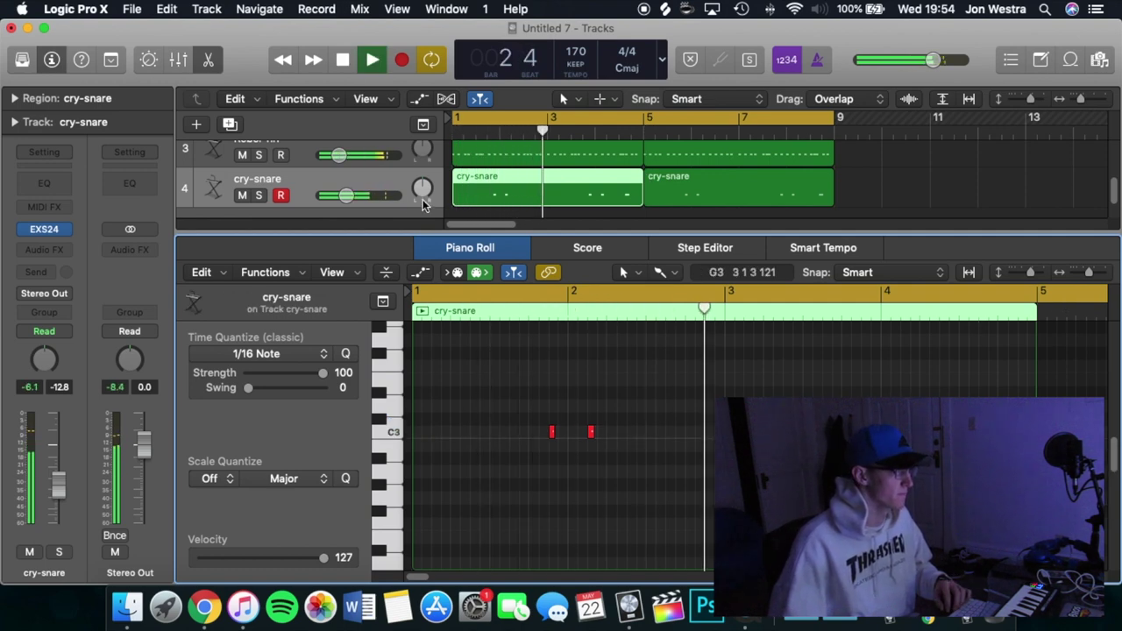
{"action": "left_click_drag", "start_coordinate": [350, 202], "coordinate": [344, 198]}
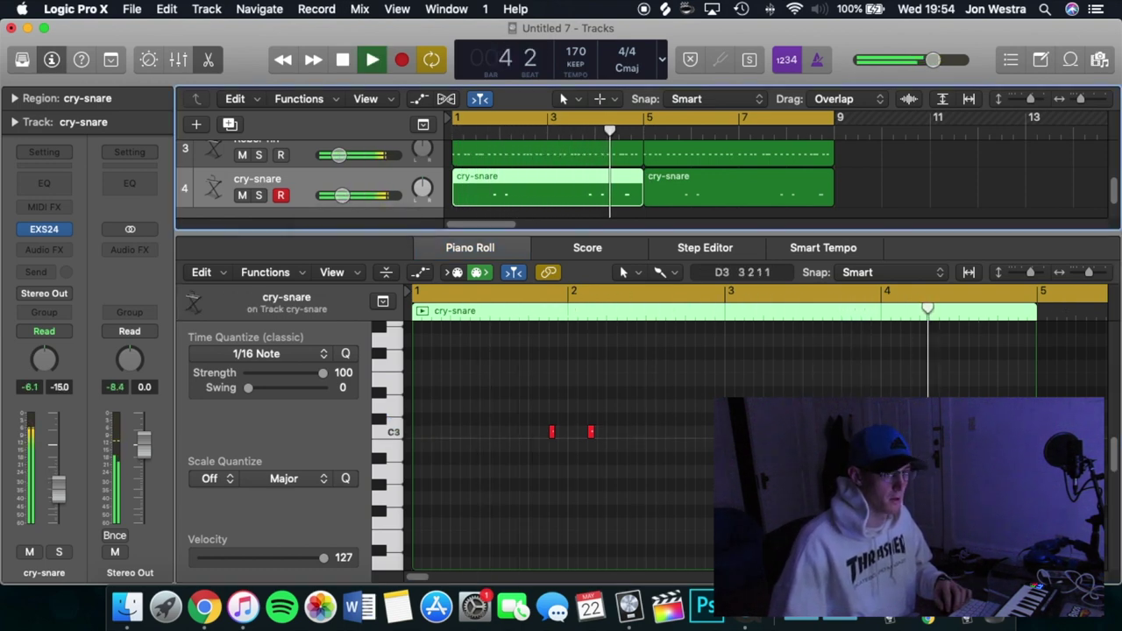
{"action": "key", "text": "space"}
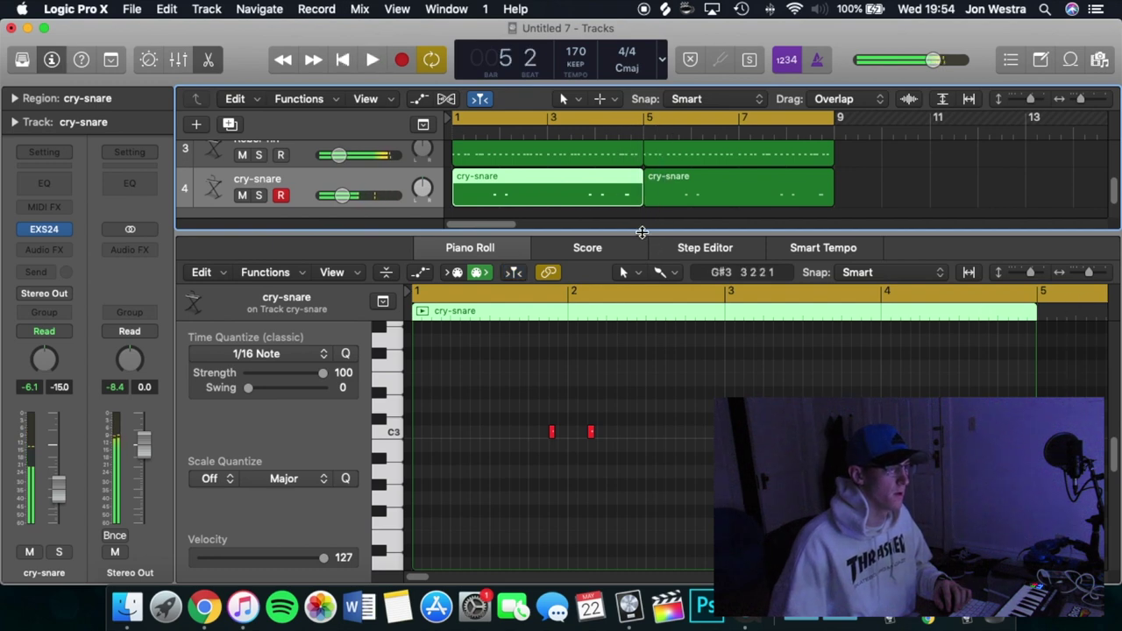
{"action": "key", "text": "e"}
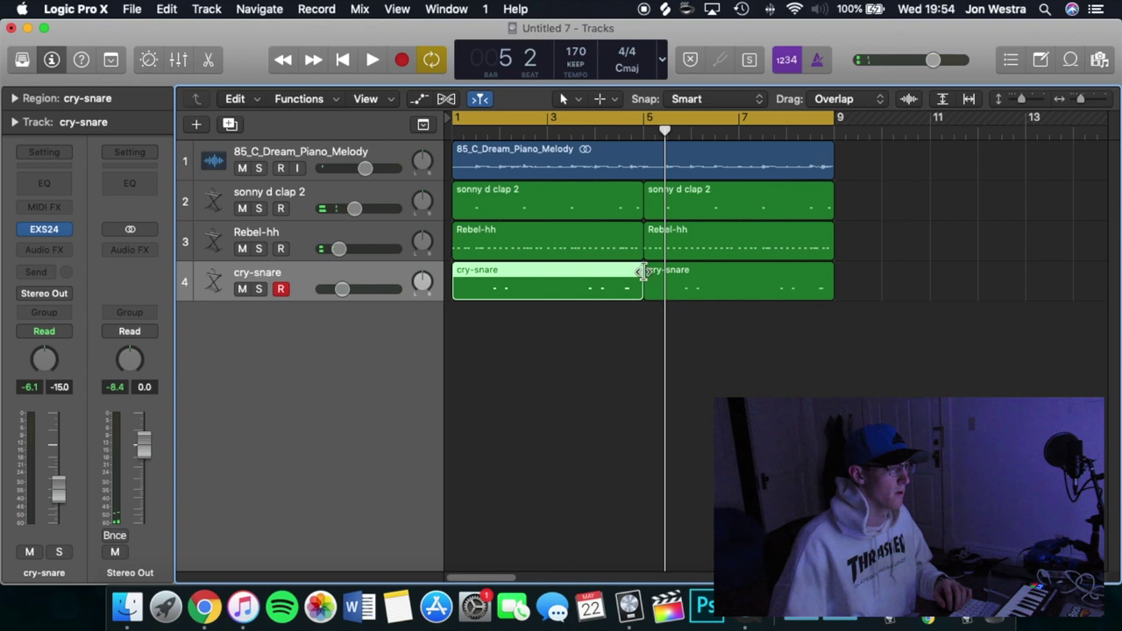
Step: Set the cry-snare track's volume to -12.6 dB during playback and apply the snare preset in its Channel EQ
{"action": "key", "text": "Return"}
{"action": "key", "text": "space"}
{"action": "left_click", "coordinate": [599, 316]}
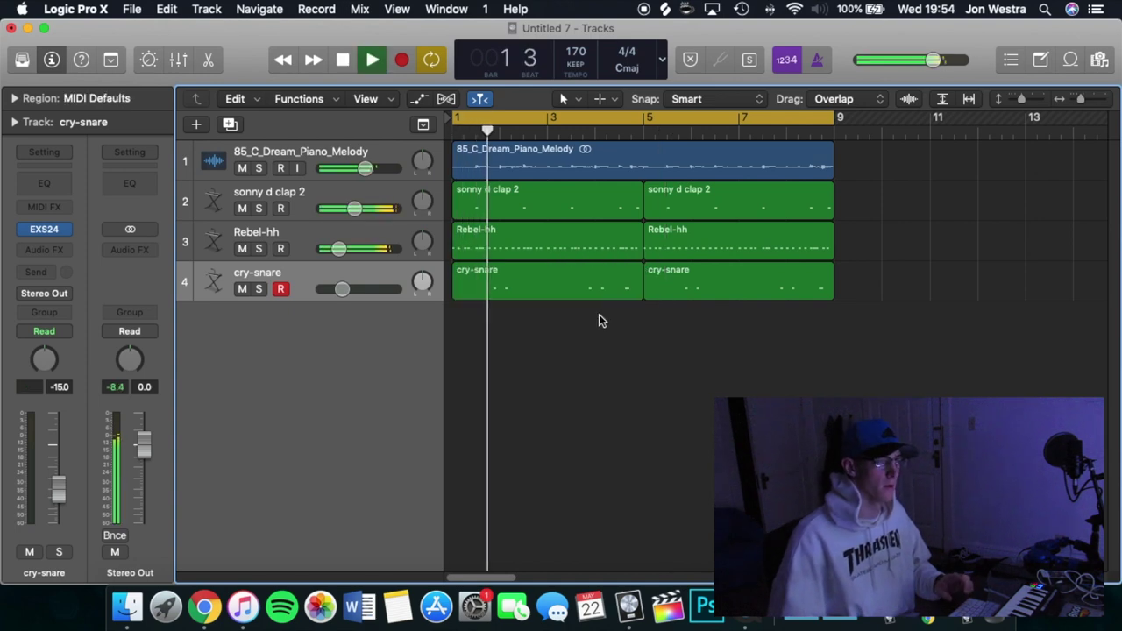
{"action": "left_click_drag", "start_coordinate": [342, 289], "coordinate": [347, 288]}
{"action": "left_click", "coordinate": [43, 190]}
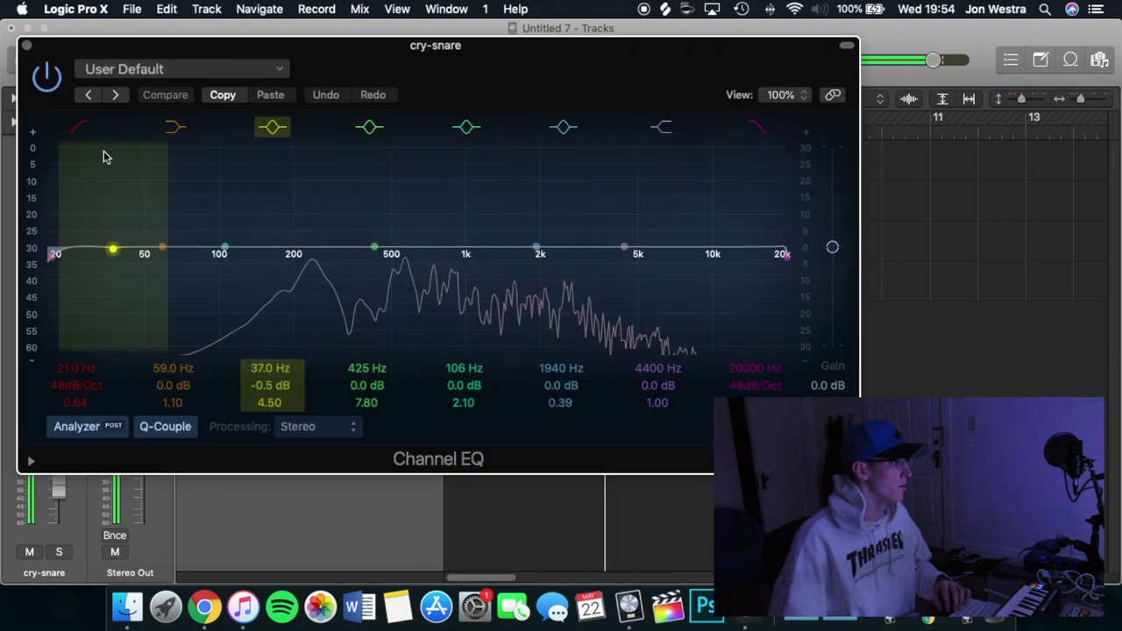
{"action": "left_click", "coordinate": [100, 69]}
{"action": "left_click", "coordinate": [112, 510]}
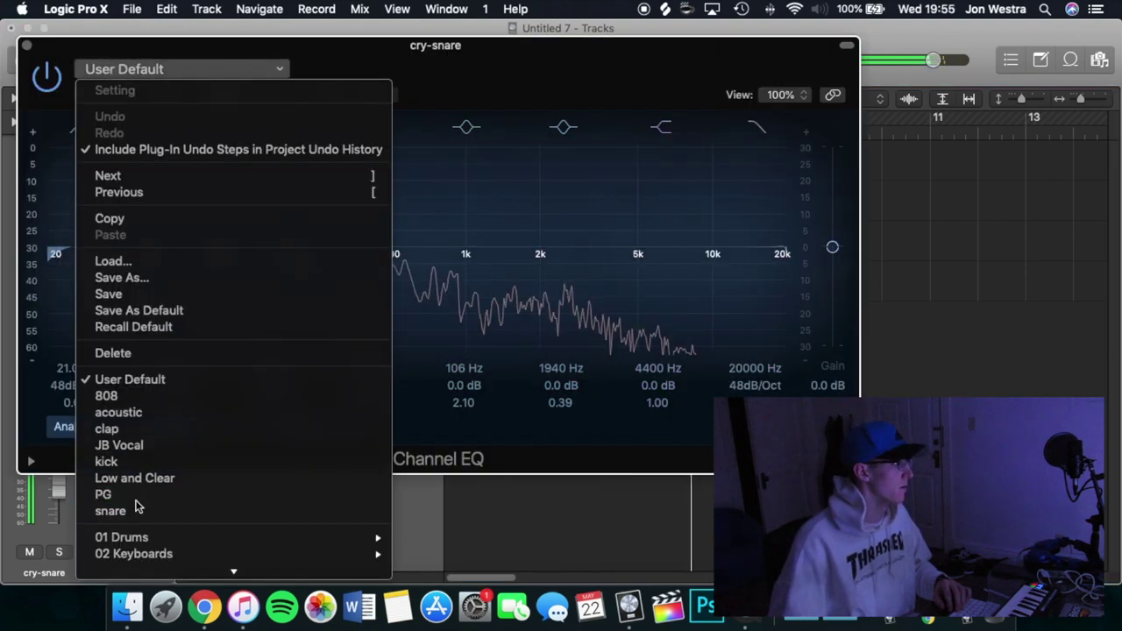
{"action": "key", "text": "super+w"}
{"action": "key", "text": "space"}
Step: Add a C3 snare note near the start of bar 5 in the second cry-snare region and close the editor during playback
{"action": "left_click", "coordinate": [651, 272]}
{"action": "double_click", "coordinate": [679, 287]}
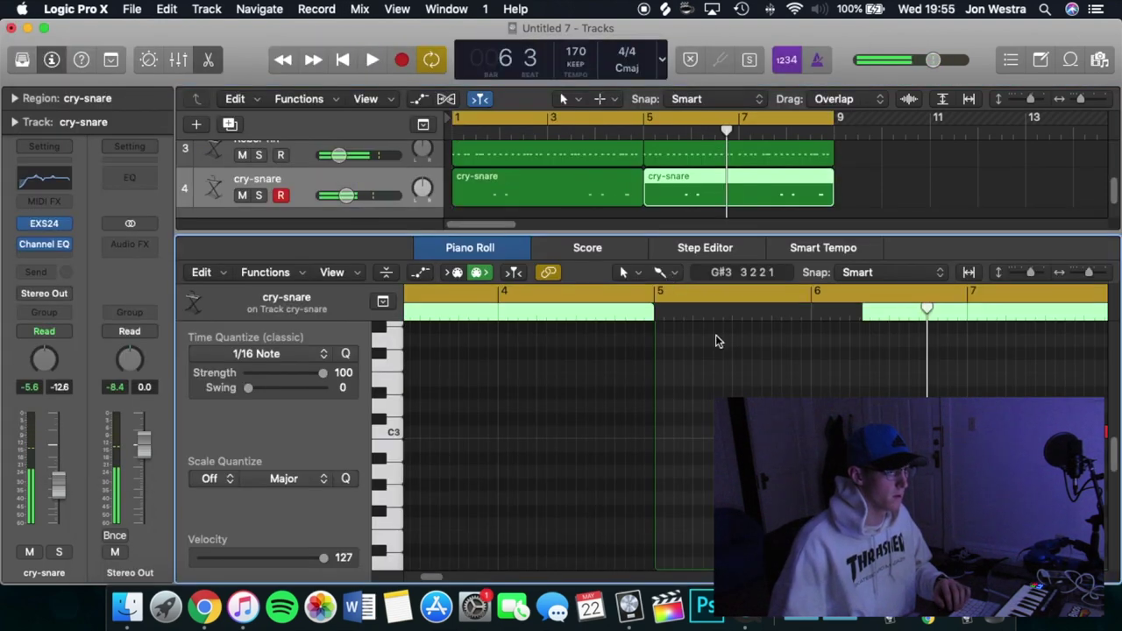
{"action": "left_click", "coordinate": [678, 431]}
{"action": "key", "text": "space"}
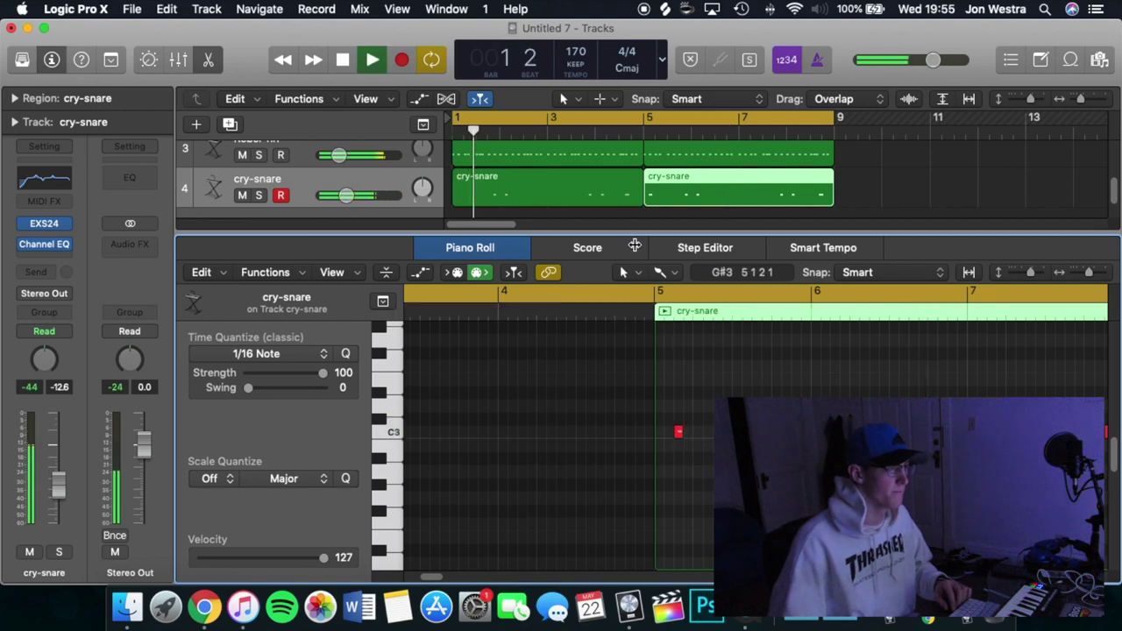
{"action": "left_click_drag", "start_coordinate": [635, 234], "coordinate": [663, 471]}
{"action": "left_click", "coordinate": [664, 470]}
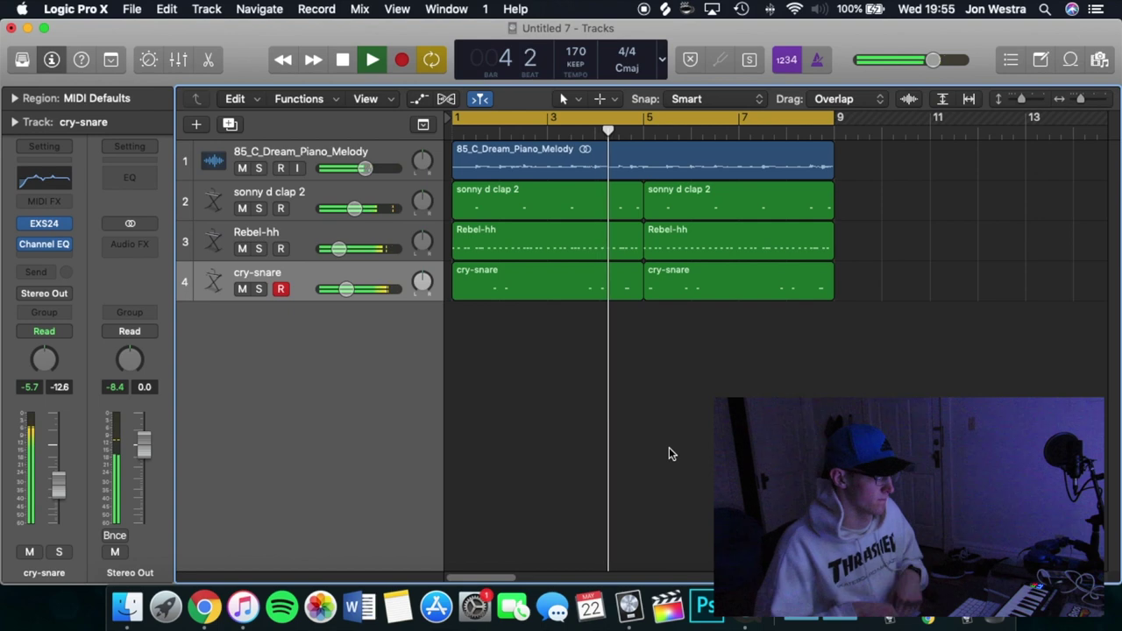
Step: Stop playback and load the Lima -Kick instrument into the EXS24 sampler on the Inst 5 track
{"action": "key", "text": "space"}
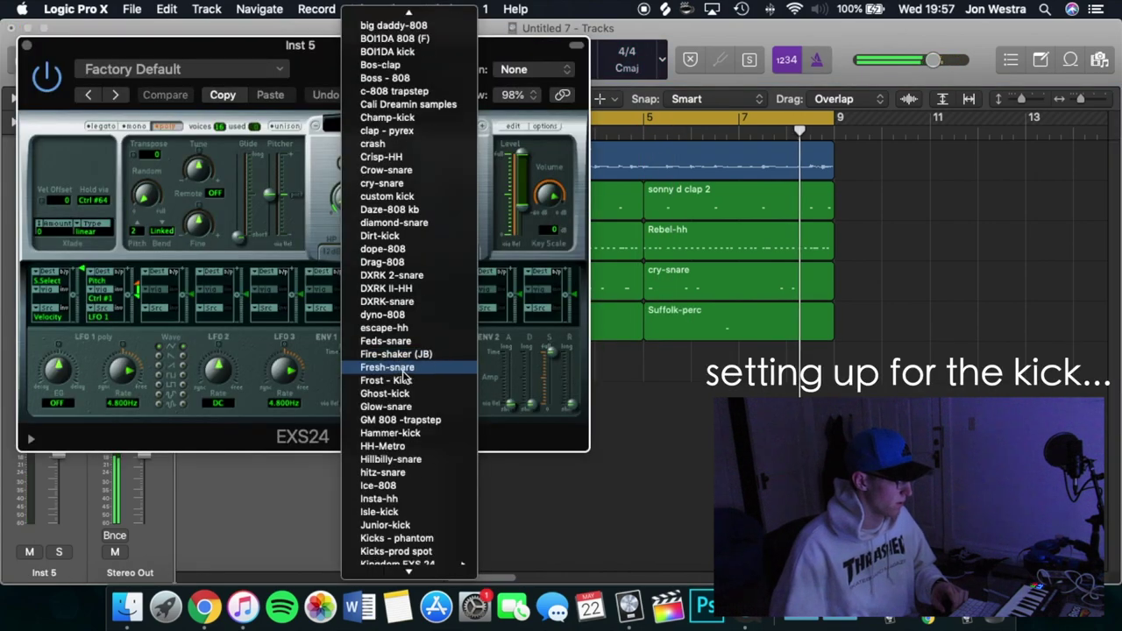
{"action": "scroll", "coordinate": [407, 386], "scroll_direction": "down", "scroll_amount": 5}
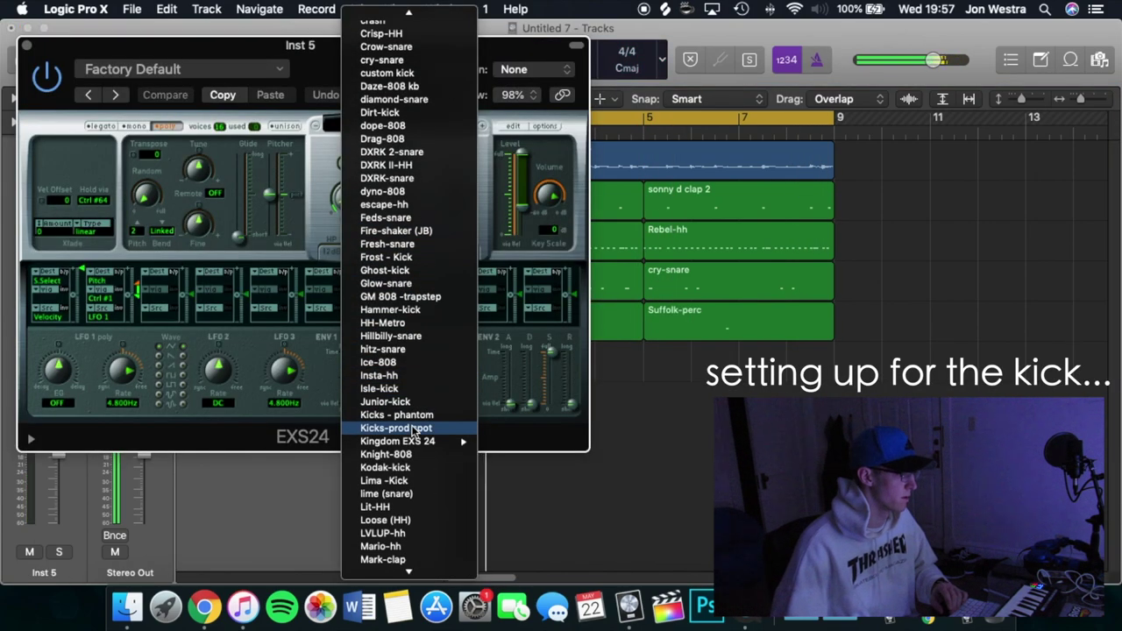
{"action": "left_click", "coordinate": [412, 444]}
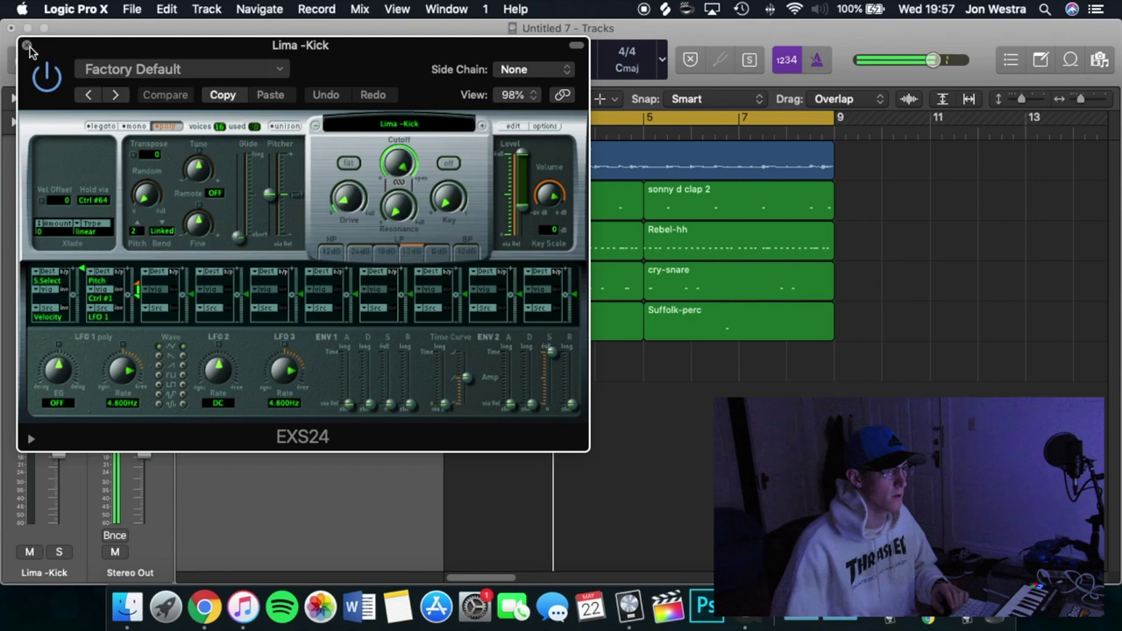
{"action": "left_click", "coordinate": [27, 45]}
Step: Open the second Rebel-hh region in the Piano Roll and quantize three A2 hi-hat notes at the end of bar 8 to 1/8 Triplet
{"action": "left_click", "coordinate": [770, 234]}
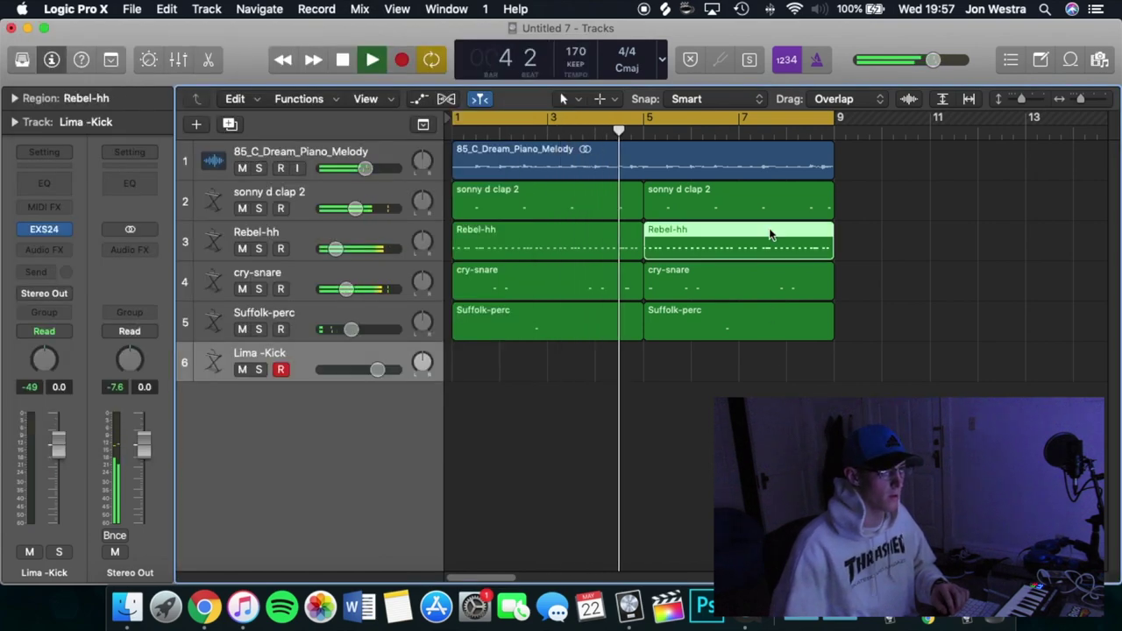
{"action": "key", "text": "Down"}
{"action": "double_click", "coordinate": [735, 231]}
{"action": "mouse_move", "coordinate": [943, 432]}
{"action": "left_mouse_down"}
{"action": "mouse_move", "coordinate": [929, 425]}
{"action": "mouse_move", "coordinate": [938, 418]}
{"action": "left_mouse_up"}
{"action": "left_click", "coordinate": [256, 353]}
{"action": "key", "text": "Return"}
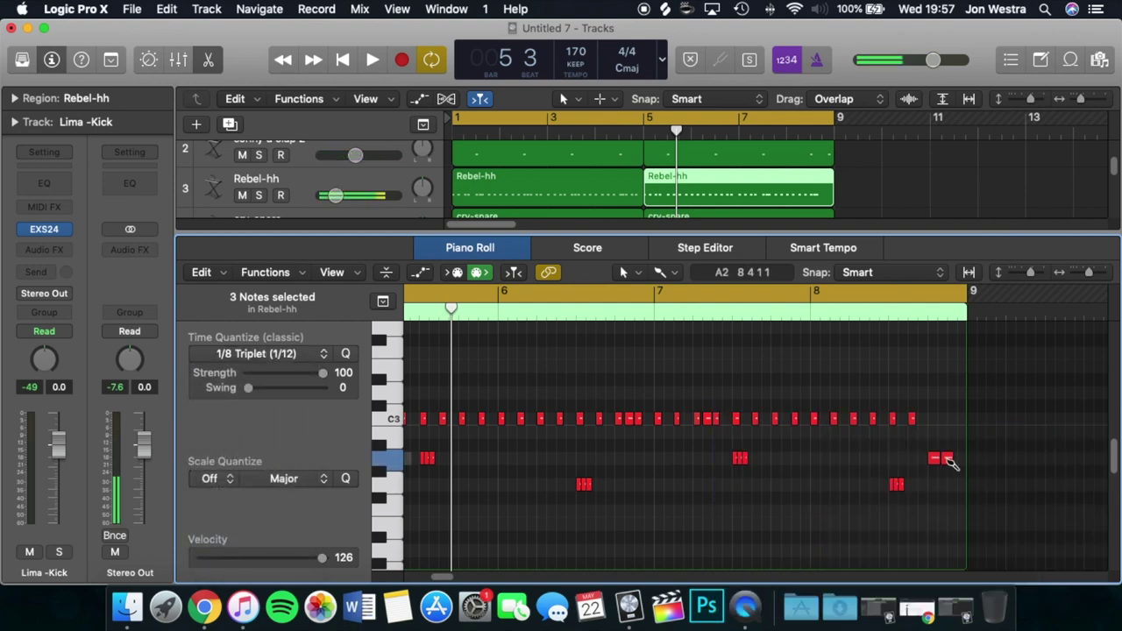
Step: Arrange the three hi-hat notes at the end of bar 8 in a descending line on A2, G#2 and G2
{"action": "left_click", "coordinate": [960, 463]}
{"action": "left_click_drag", "start_coordinate": [953, 464], "coordinate": [959, 485]}
{"action": "left_click", "coordinate": [927, 471]}
{"action": "left_click", "coordinate": [934, 460]}
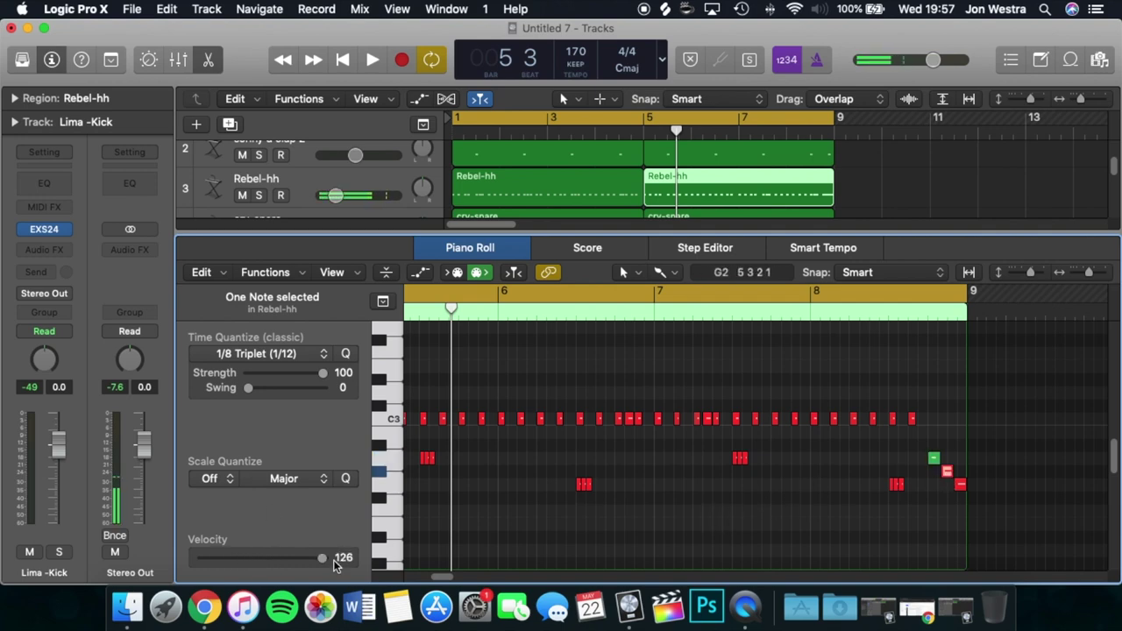
Step: Lower the velocities of the A2 and G#2 notes at the end of bar 8, with G#2 at 99, and play the loop
{"action": "left_click_drag", "start_coordinate": [314, 560], "coordinate": [282, 557]}
{"action": "left_click", "coordinate": [597, 523]}
{"action": "key", "text": "space"}
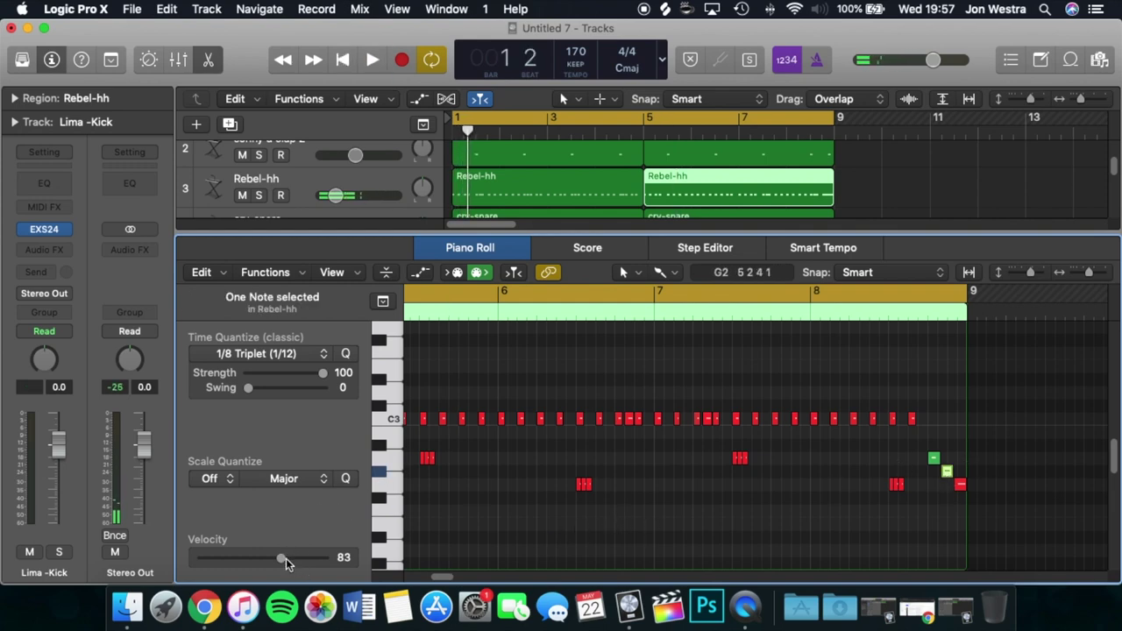
{"action": "left_click", "coordinate": [657, 542]}
{"action": "key", "text": "space"}
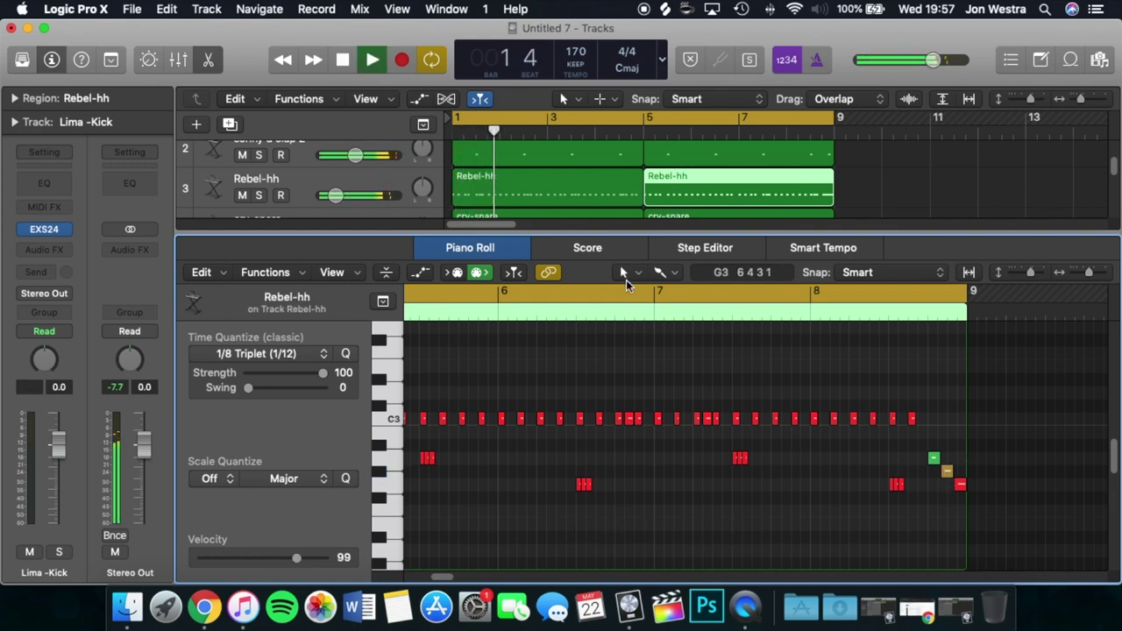
Step: Listen from bar 7, readjust the G#2 note's velocity and set the A2 note's velocity to 81
{"action": "left_click", "coordinate": [739, 123]}
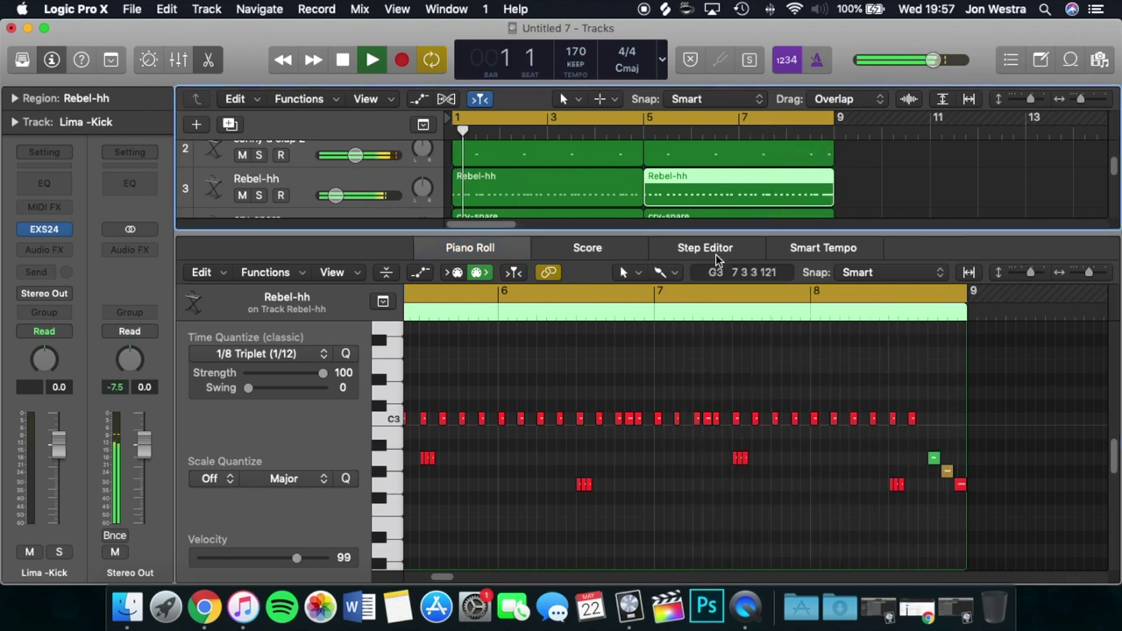
{"action": "left_click", "coordinate": [945, 475]}
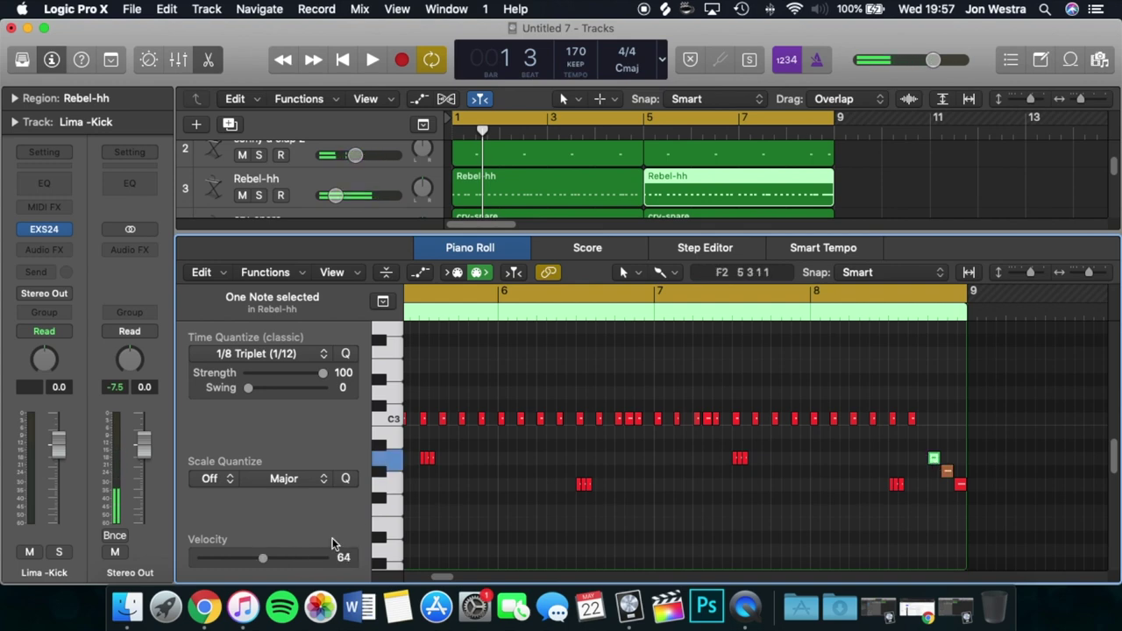
{"action": "key", "text": "space"}
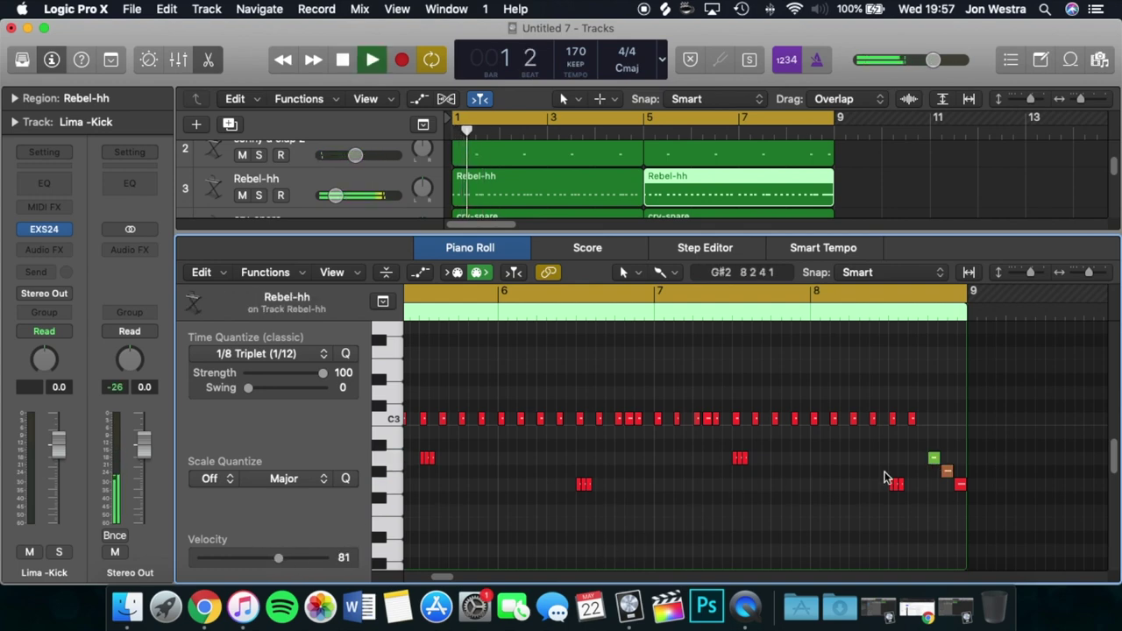
Step: Replace the three notes at the end of bar 8 with a 1/16 Triplet run descending from A2 to a repeated F#2
{"action": "left_click_drag", "start_coordinate": [918, 445], "coordinate": [952, 486]}
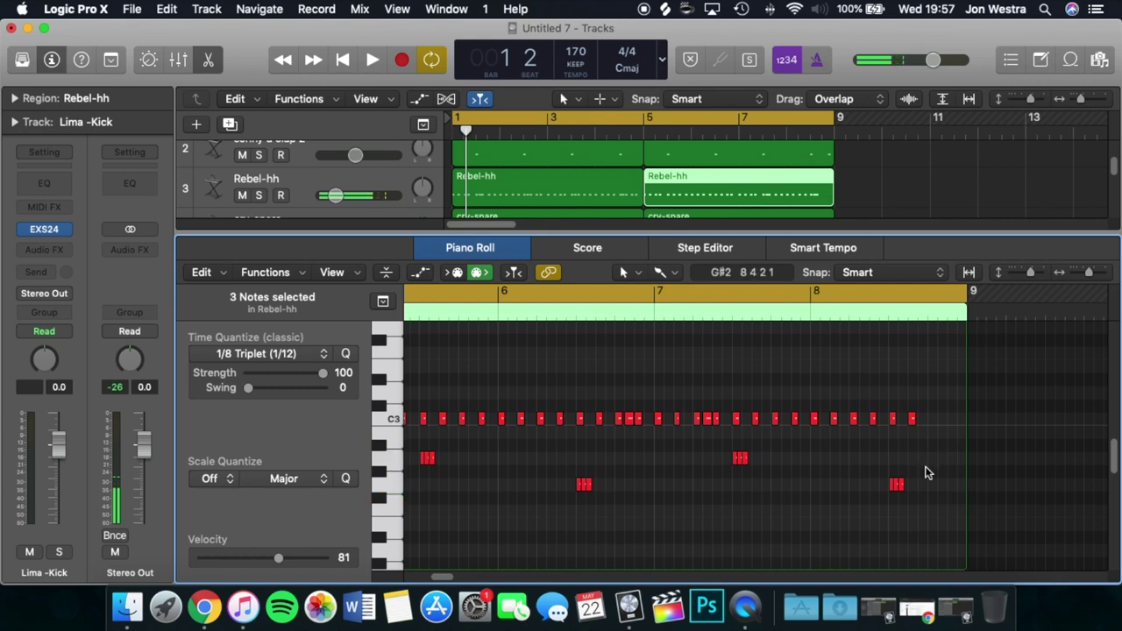
{"action": "left_click", "coordinate": [263, 354]}
{"action": "left_click", "coordinate": [980, 510]}
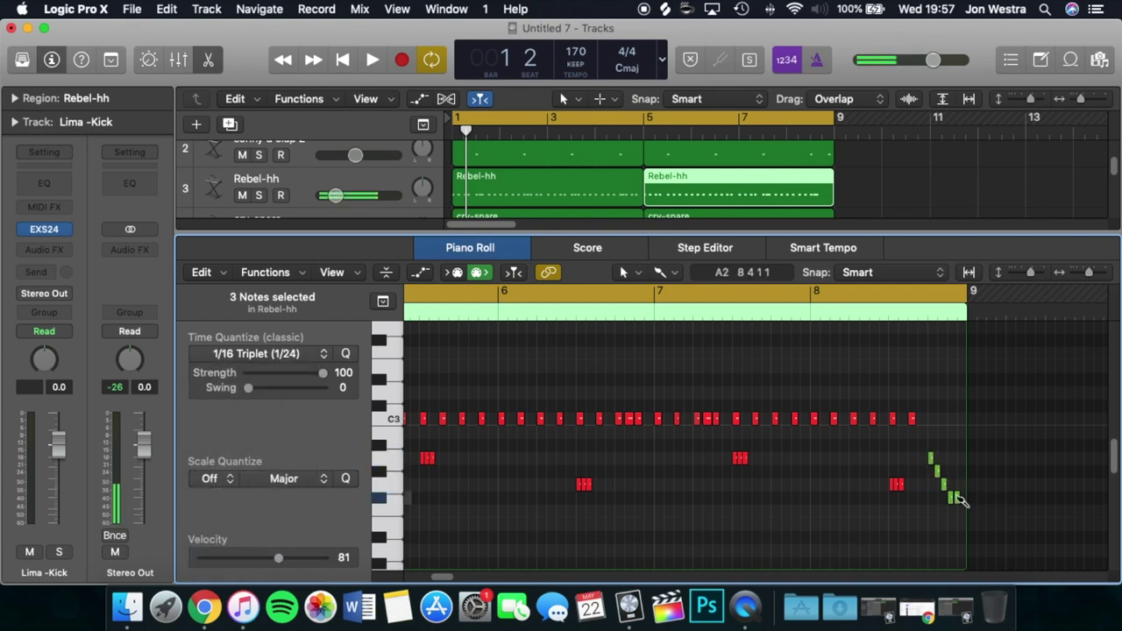
{"action": "left_click_drag", "start_coordinate": [957, 517], "coordinate": [944, 500]}
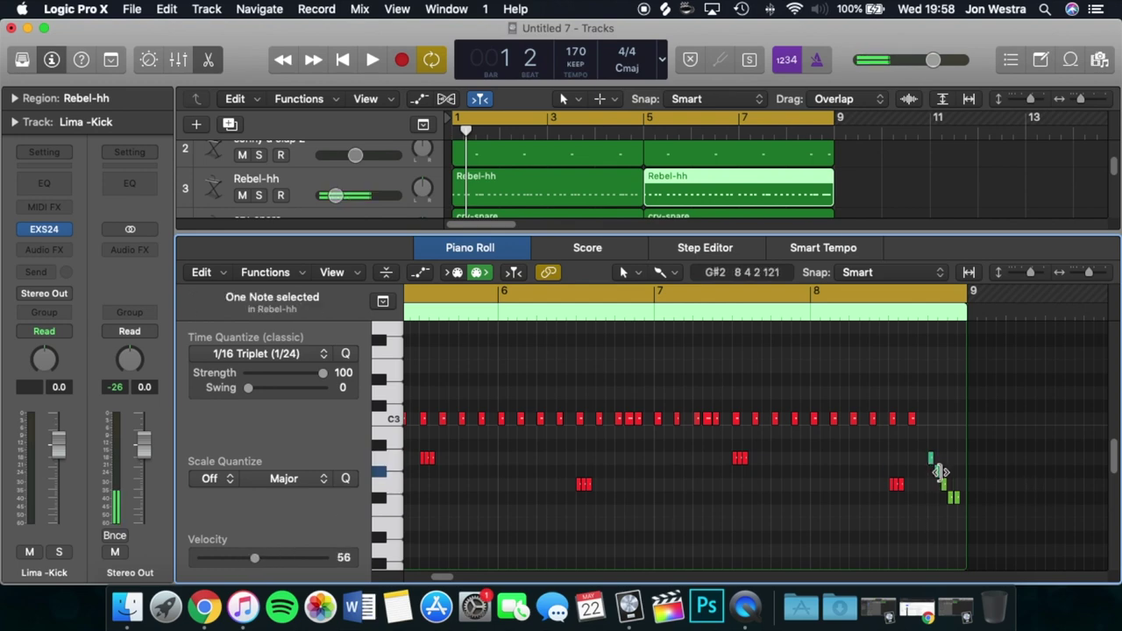
Step: Set the run's velocities to 46 (A2), 62 (G#2), 93 (G2) and 127 (F#2), add a third F#2 note, and play the loop
{"action": "left_click_drag", "start_coordinate": [283, 561], "coordinate": [266, 561]}
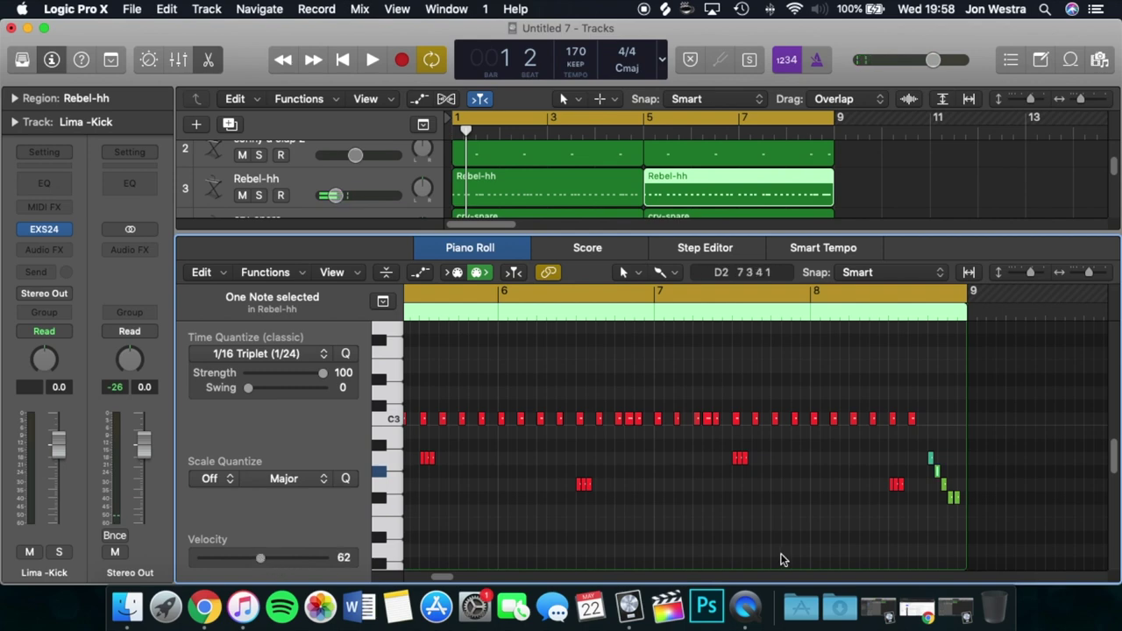
{"action": "left_click", "coordinate": [953, 496]}
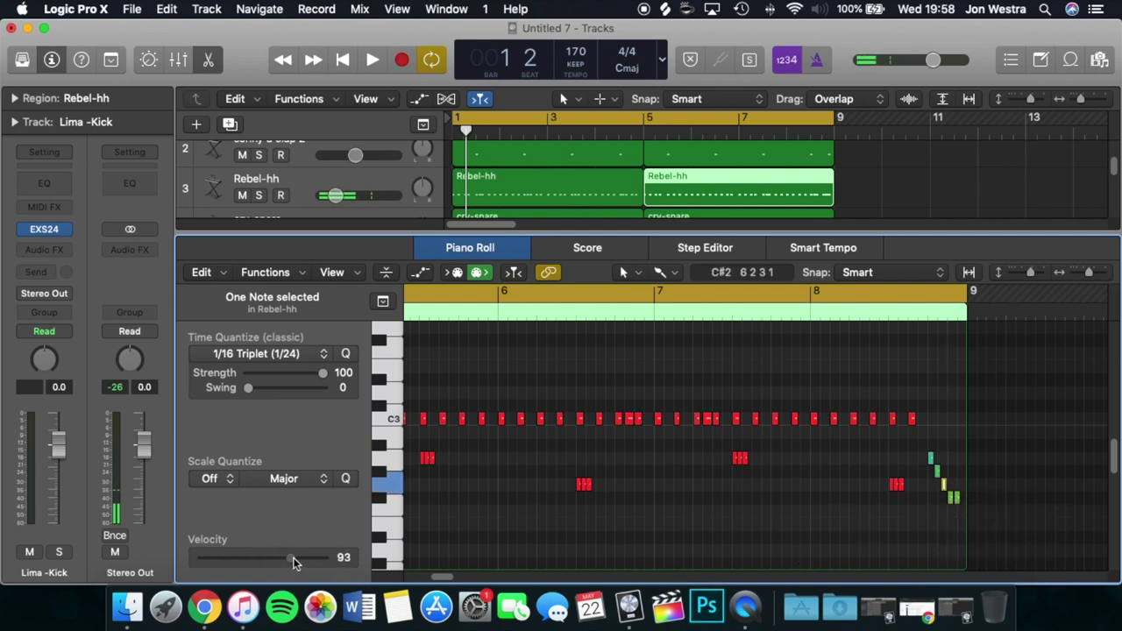
{"action": "left_click", "coordinate": [954, 499], "text": "shift"}
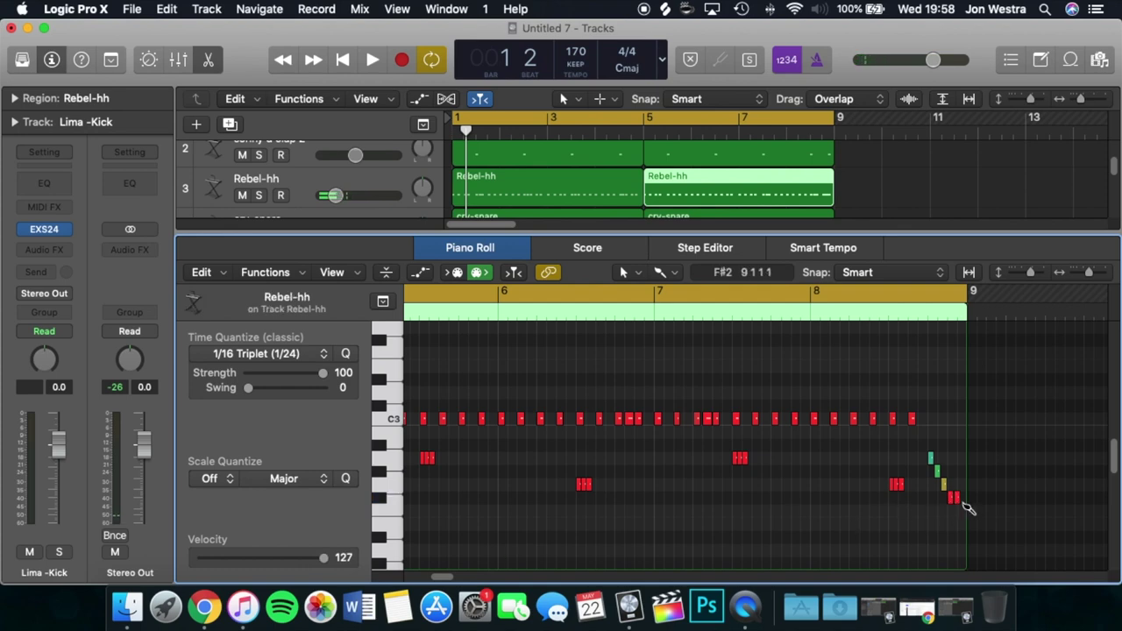
{"action": "left_click", "coordinate": [793, 130]}
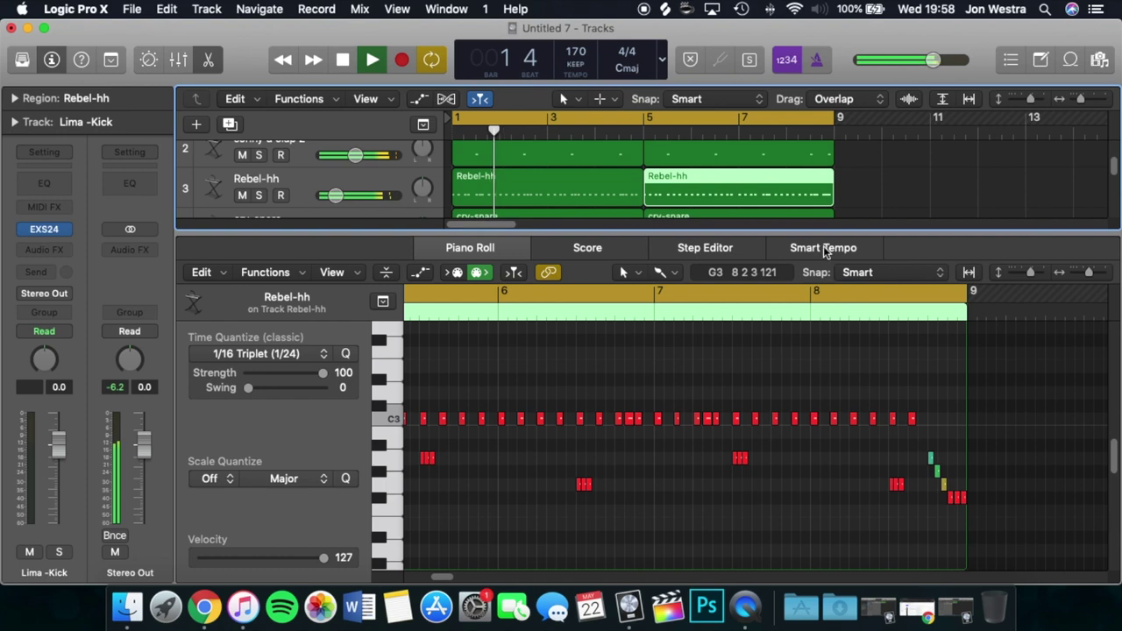
Step: Move the whole hi-hat run up three semitones to start on C3, audition it from around bar 7 and close the editor
{"action": "left_click_drag", "start_coordinate": [925, 453], "coordinate": [976, 532]}
{"action": "left_click_drag", "start_coordinate": [931, 461], "coordinate": [932, 425]}
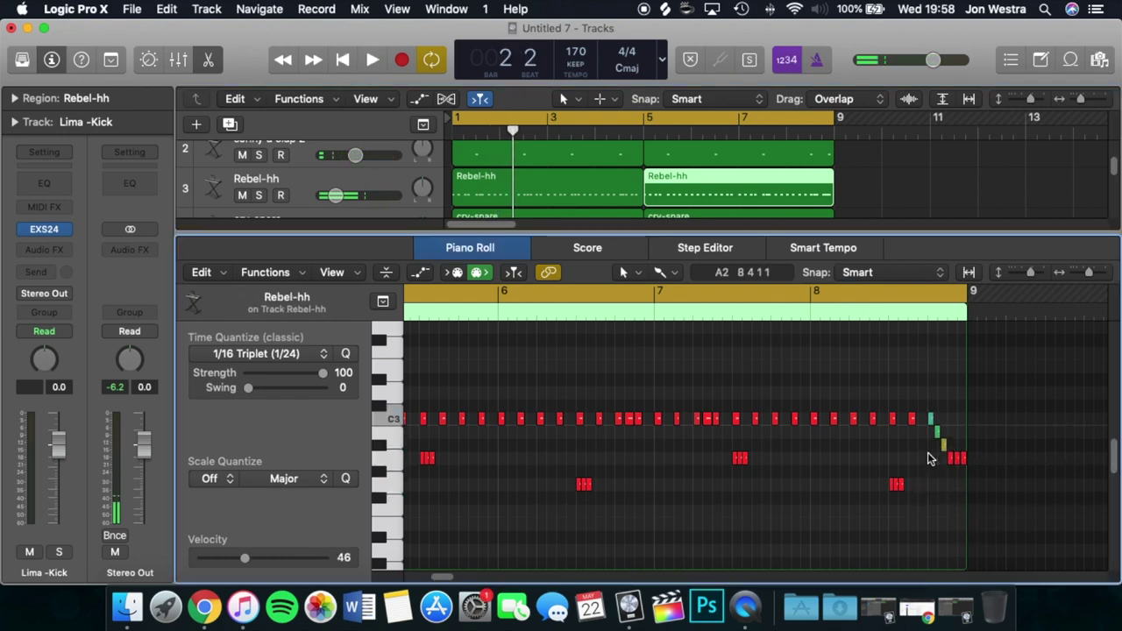
{"action": "left_click", "coordinate": [747, 134]}
{"action": "key", "text": "space"}
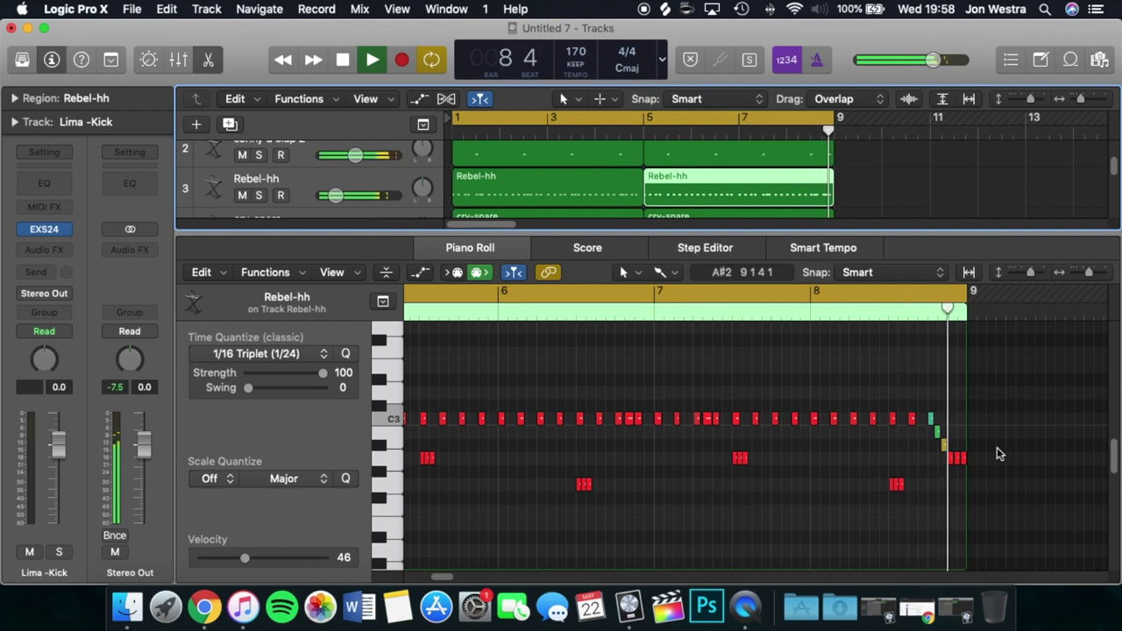
{"action": "key", "text": "p"}
{"action": "left_click", "coordinate": [907, 368]}
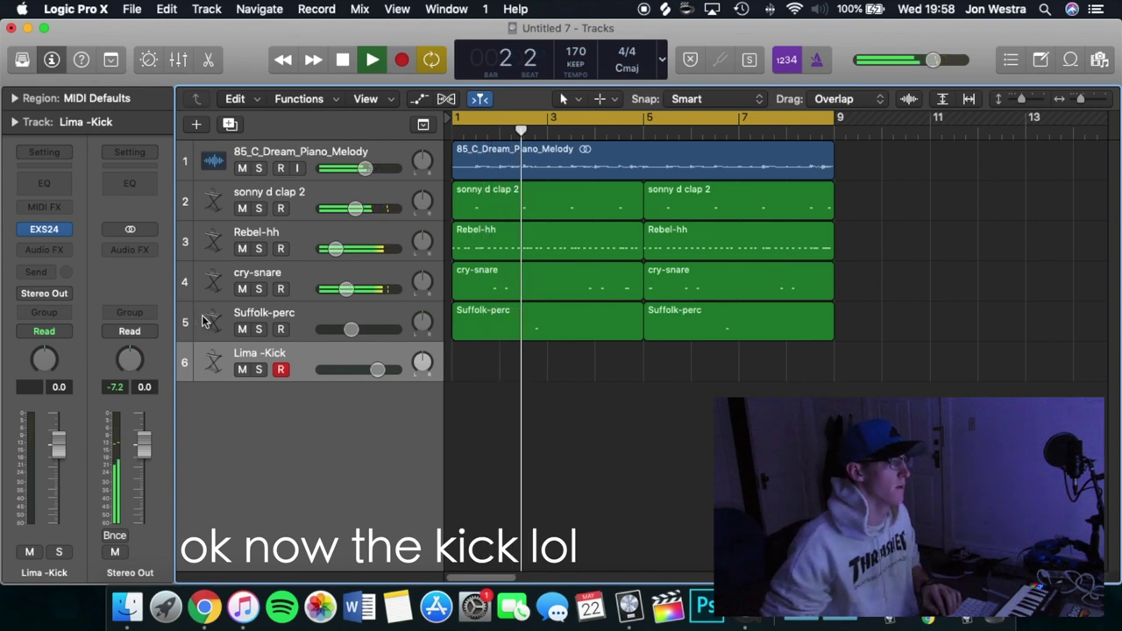
Step: Stop playback and apply the kick preset in the Lima -Kick track's Channel EQ
{"action": "key", "text": "space"}
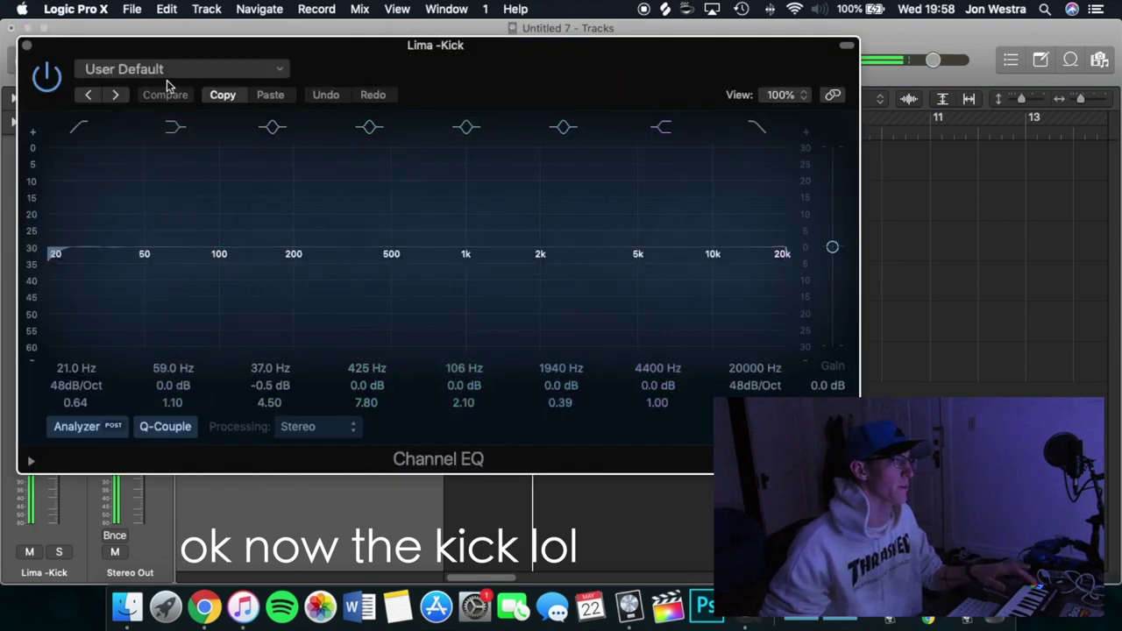
{"action": "left_click", "coordinate": [162, 70]}
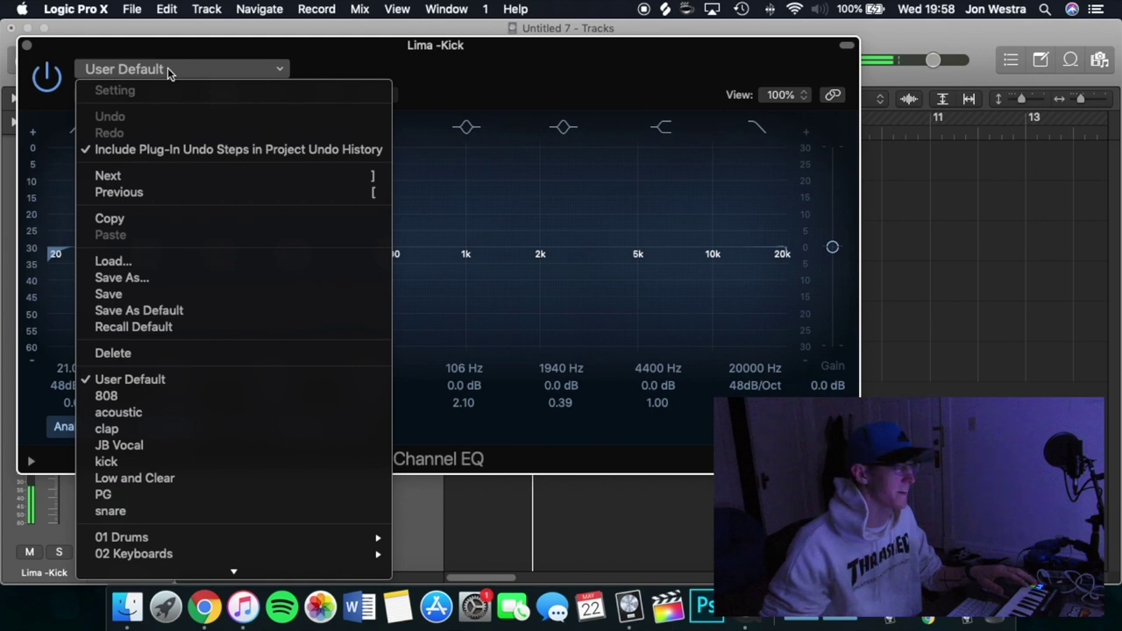
{"action": "left_click", "coordinate": [162, 461]}
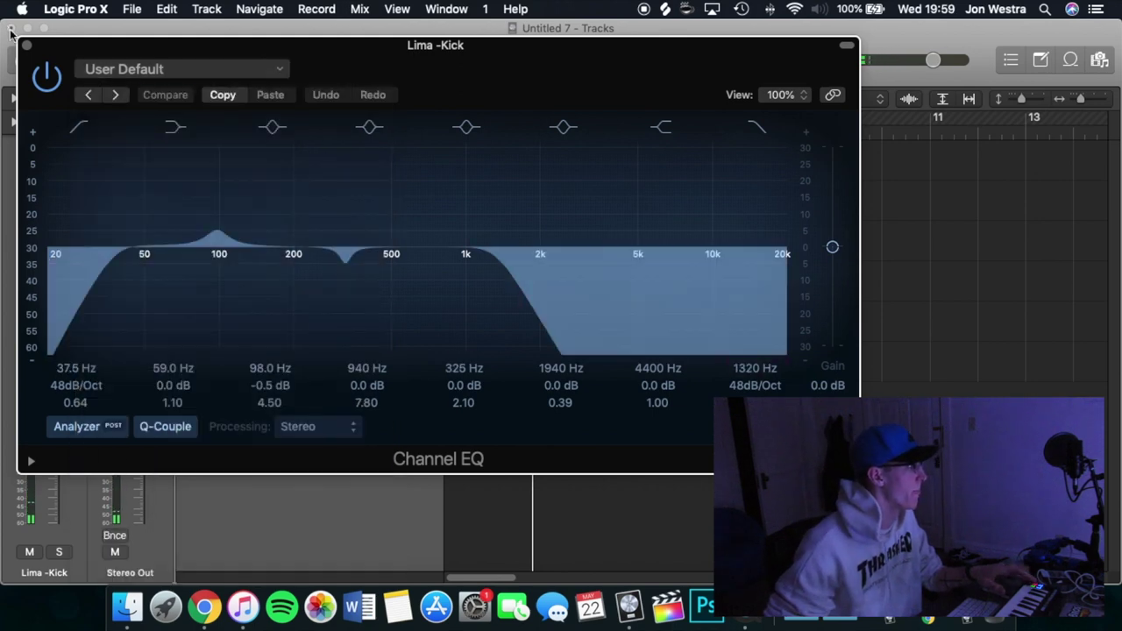
{"action": "key", "text": "super+w"}
Step: Add a Compressor to the Lima -Kick track with the Type U Tight Kit drum preset
{"action": "left_click", "coordinate": [49, 261]}
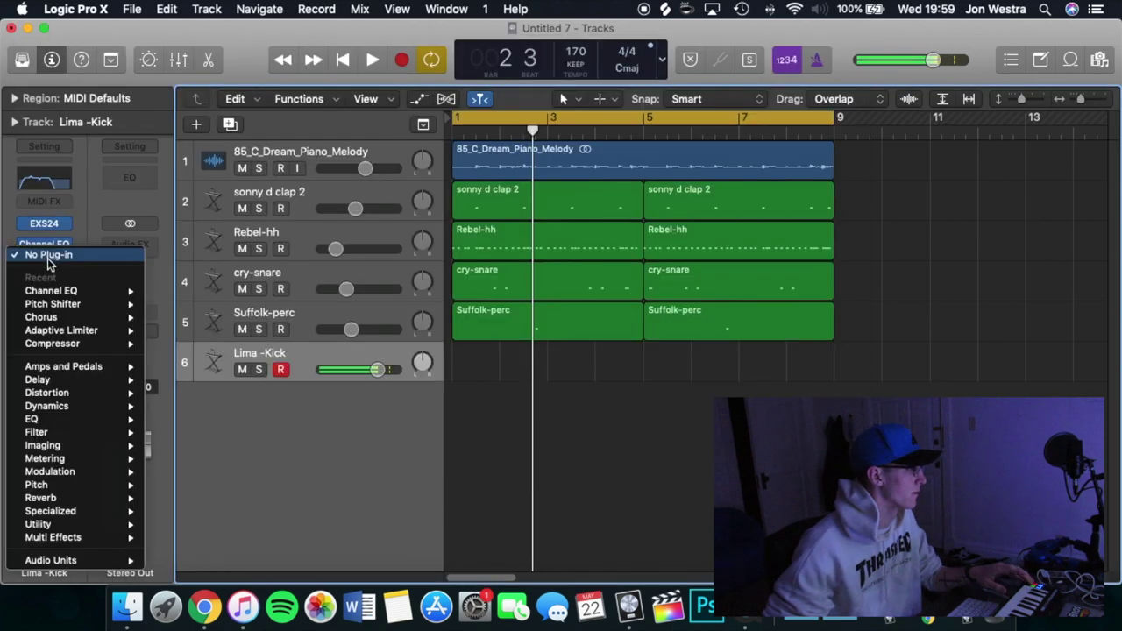
{"action": "left_click", "coordinate": [260, 209]}
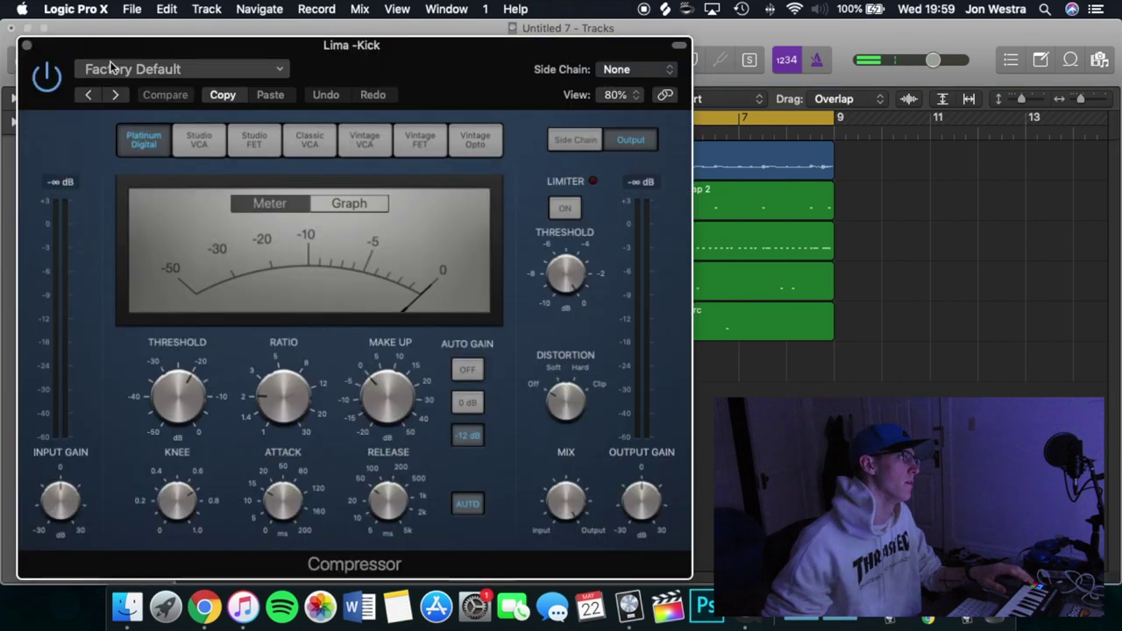
{"action": "left_click", "coordinate": [146, 68]}
{"action": "mouse_move", "coordinate": [263, 380]}
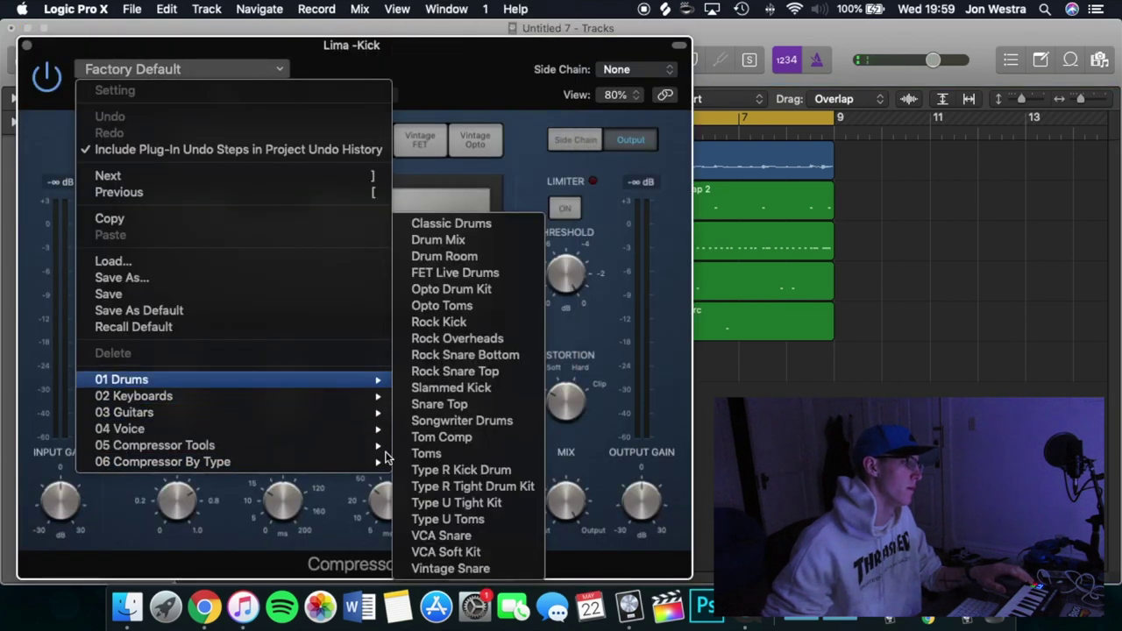
{"action": "left_click", "coordinate": [456, 502]}
{"action": "left_click", "coordinate": [27, 45]}
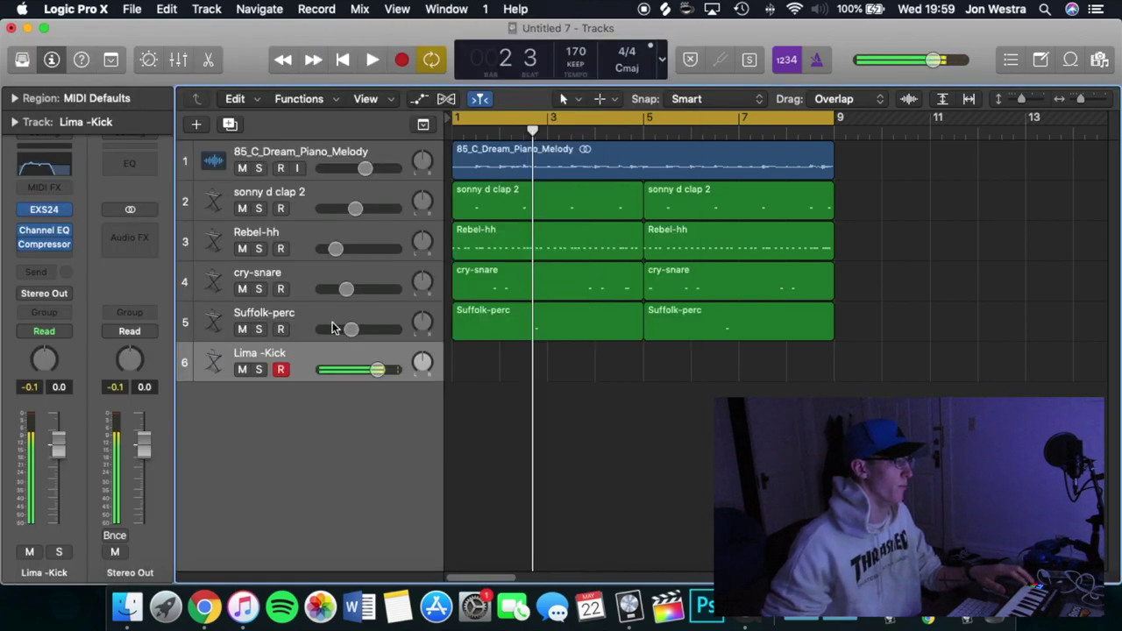
Step: Set the Lima -Kick track's volume to -9.0 dB and record a kick pattern across bars 1 to 4
{"action": "left_click_drag", "start_coordinate": [377, 369], "coordinate": [352, 369]}
{"action": "key", "text": "r"}
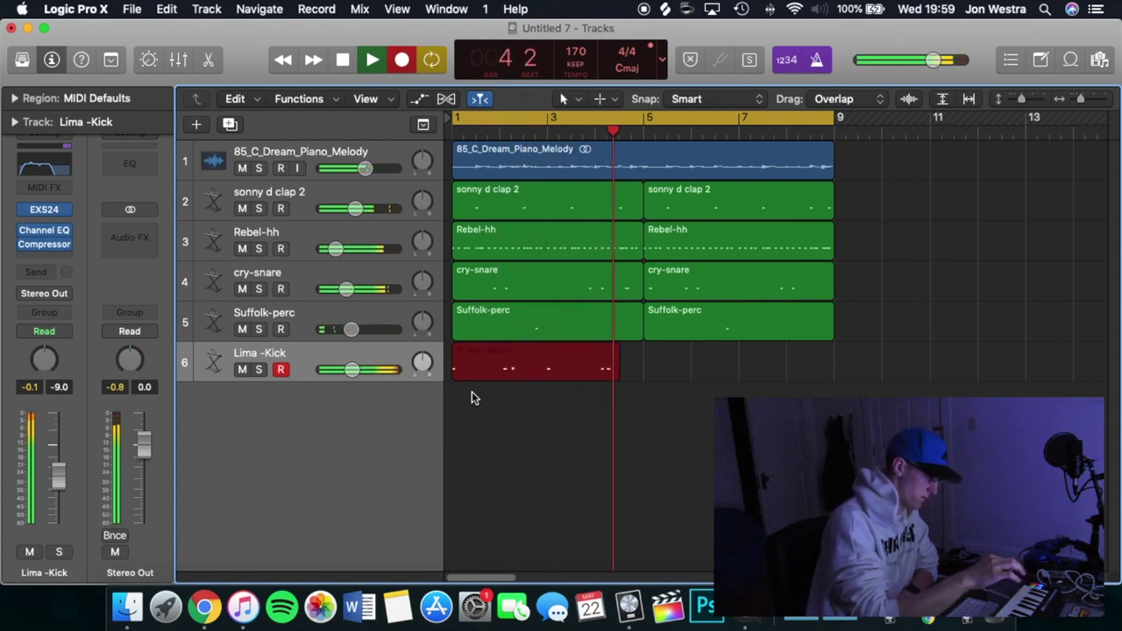
{"action": "key", "text": "space"}
{"action": "key", "text": "b"}
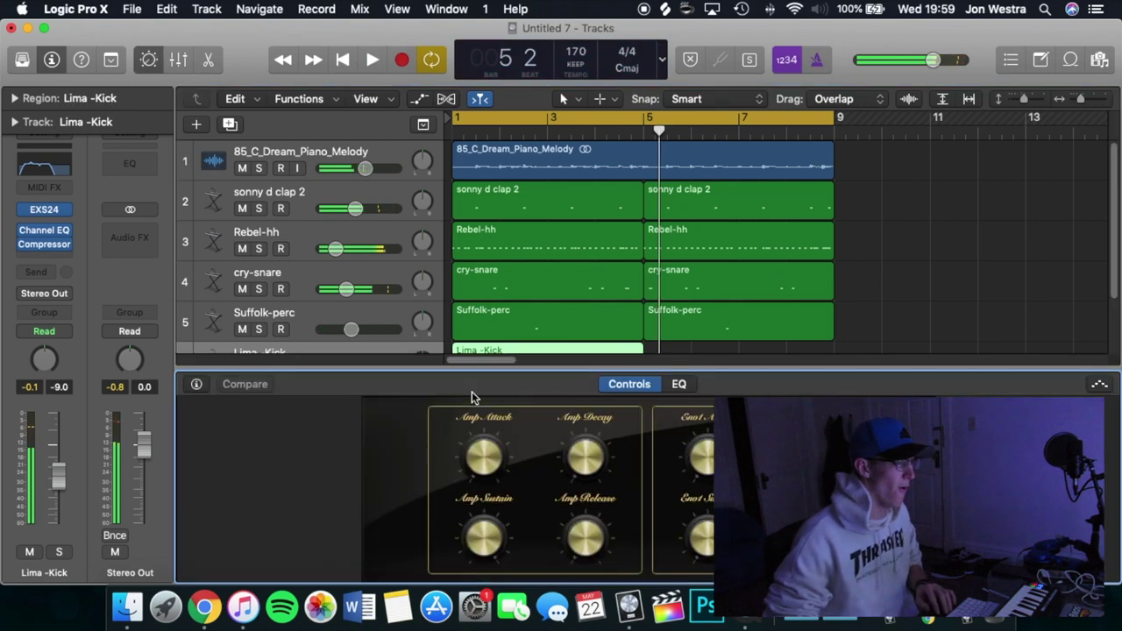
{"action": "key", "text": "b"}
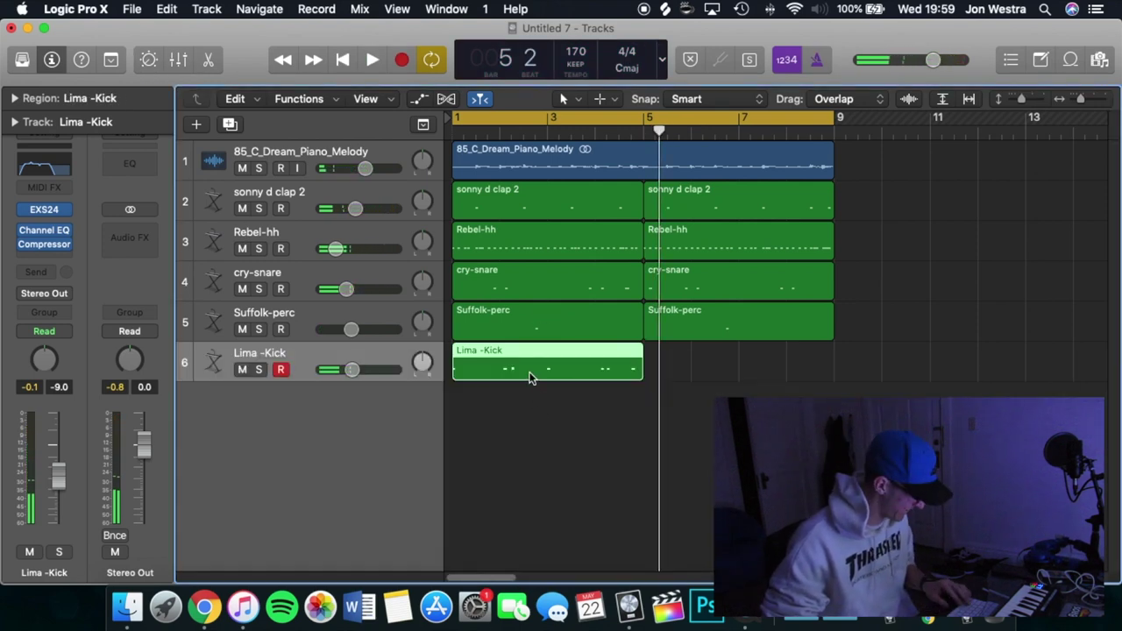
Step: Open the Lima -Kick region in the Piano Roll, delete the stray D3 note in bar 2 and nudge that bar's first C3 kick slightly later
{"action": "double_click", "coordinate": [530, 377]}
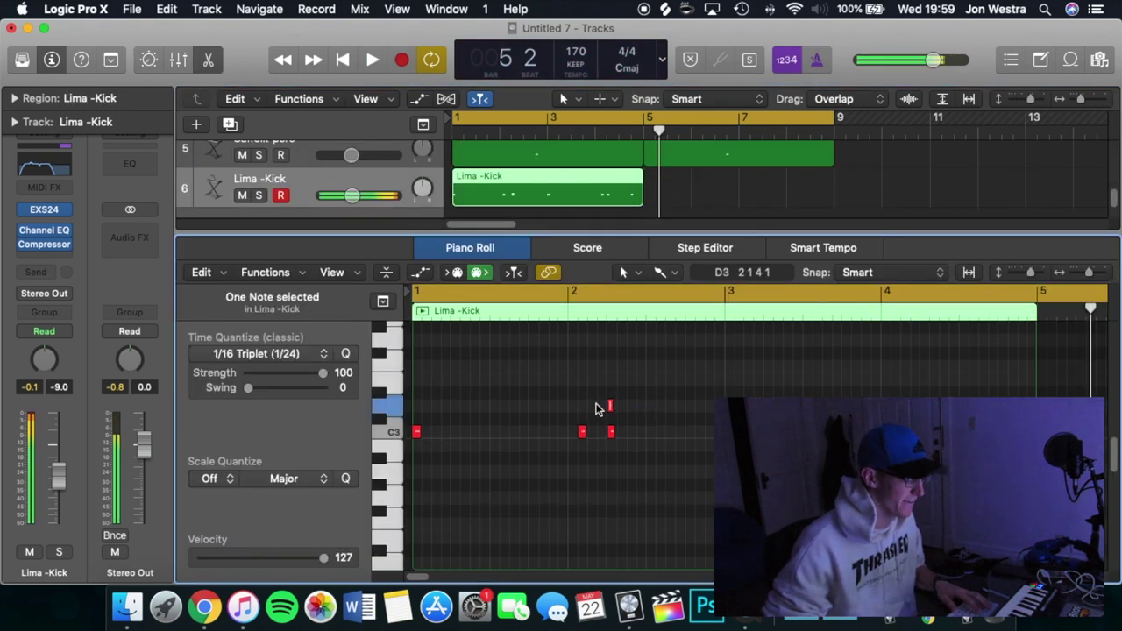
{"action": "key", "text": "space"}
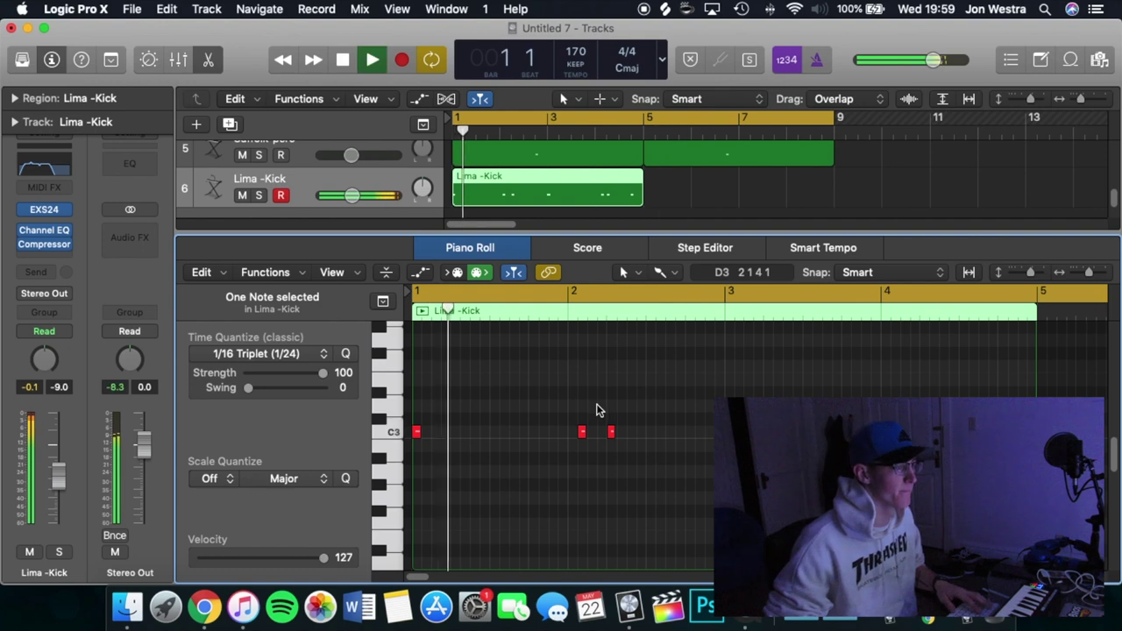
{"action": "left_click_drag", "start_coordinate": [582, 431], "coordinate": [591, 432]}
{"action": "left_click", "coordinate": [642, 401]}
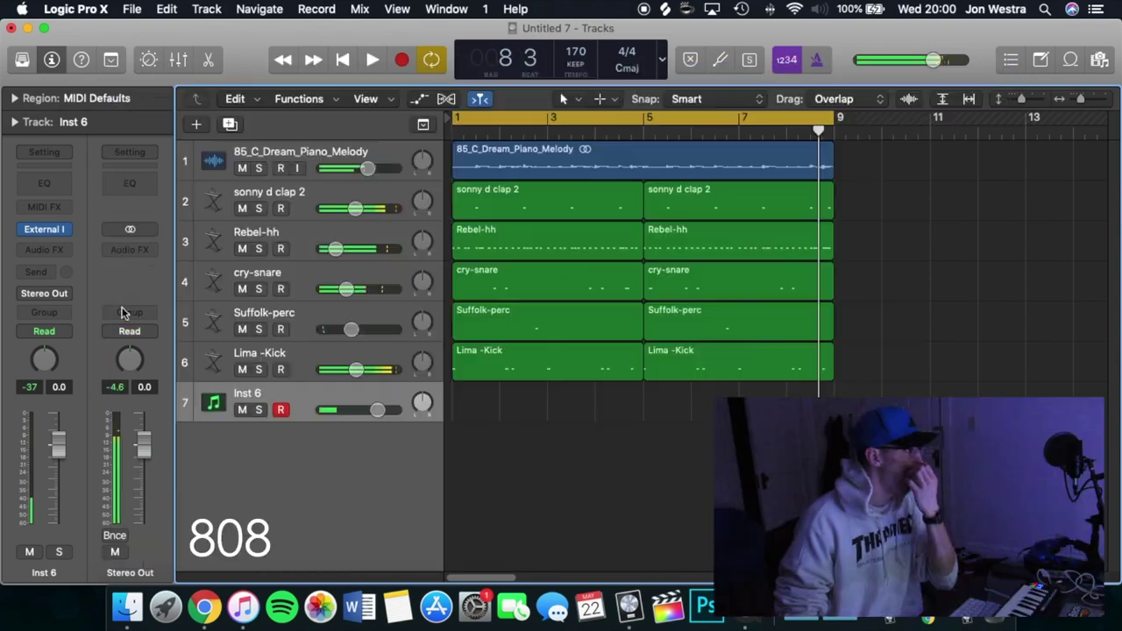
Step: Load the EXS24 sampler on the Inst 6 track with the big daddy-808 instrument
{"action": "left_click", "coordinate": [65, 231]}
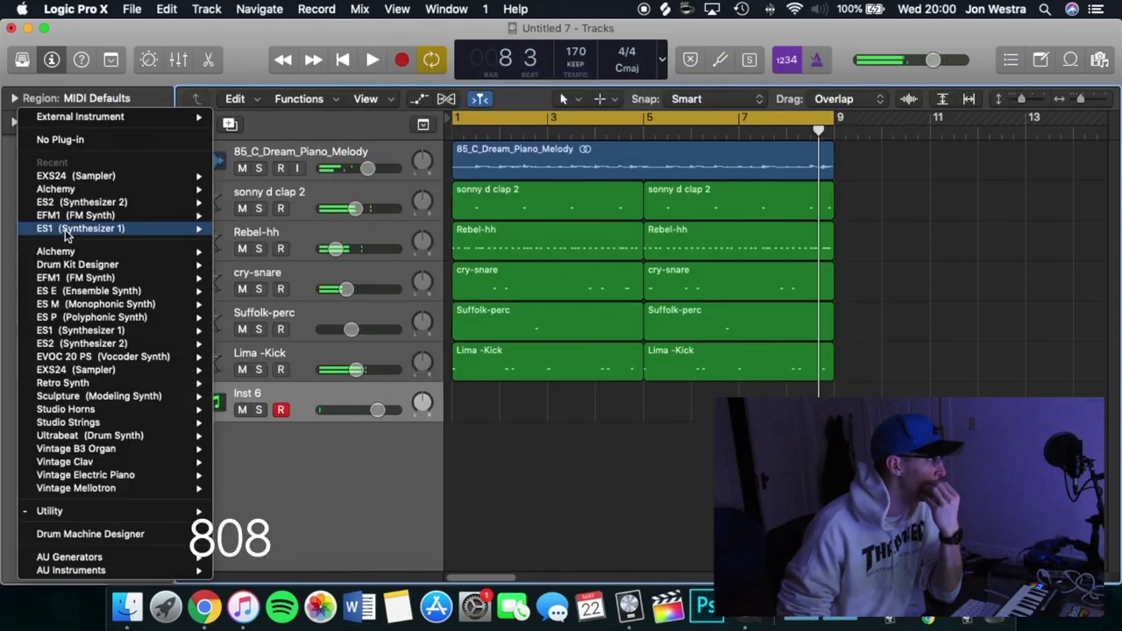
{"action": "left_click", "coordinate": [61, 178]}
{"action": "left_click", "coordinate": [368, 125]}
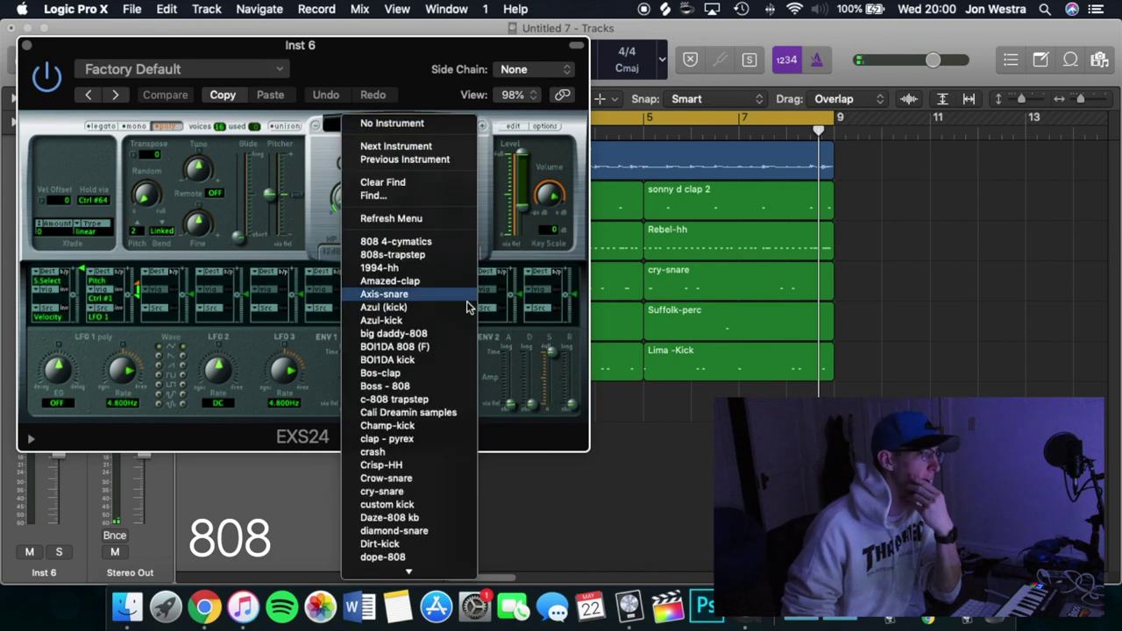
{"action": "left_click", "coordinate": [394, 333]}
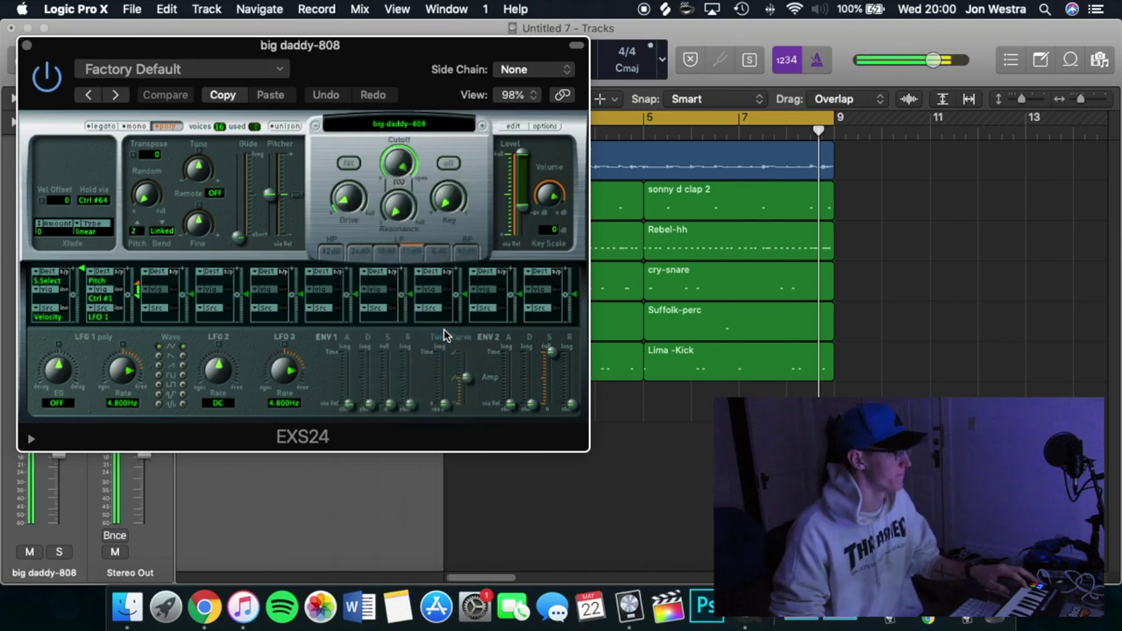
{"action": "left_click", "coordinate": [27, 45]}
Step: Set the big daddy-808 track's volume to -4.8 dB and copy the bars 1 to 4 Lima -Kick region onto it
{"action": "left_click_drag", "start_coordinate": [375, 410], "coordinate": [360, 410]}
{"action": "left_click_drag", "start_coordinate": [558, 374], "coordinate": [564, 405]}
{"action": "double_click", "coordinate": [564, 405]}
Step: Lengthen all notes of the copied region in the Piano Roll so each one runs up to the next
{"action": "key", "text": "super+a"}
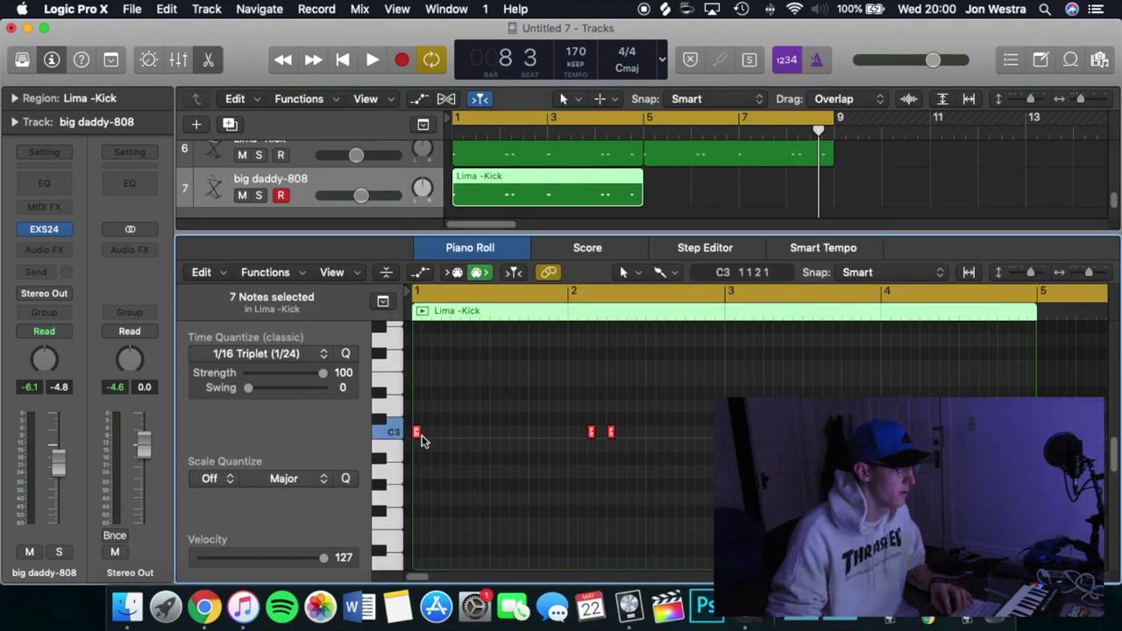
{"action": "left_click_drag", "start_coordinate": [419, 431], "coordinate": [583, 439]}
{"action": "key", "text": "space"}
{"action": "left_click", "coordinate": [585, 448]}
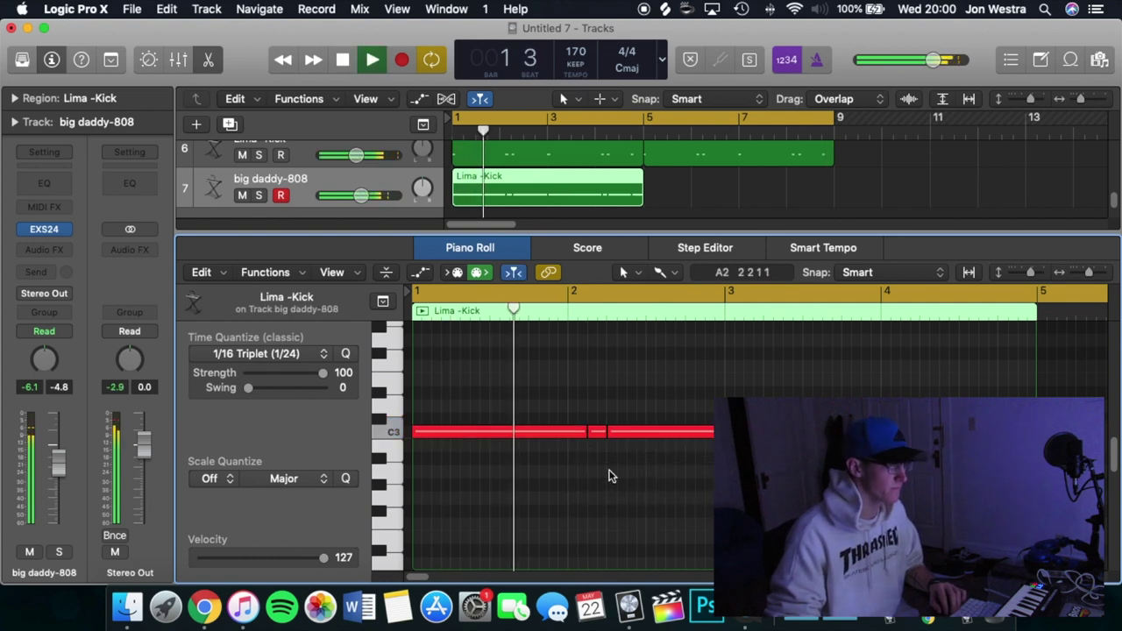
Step: Shorten the first C3 note so it ends at beat 3 of bar 1, and audition the result
{"action": "key", "text": "space"}
{"action": "left_click_drag", "start_coordinate": [583, 434], "coordinate": [489, 434]}
{"action": "left_click", "coordinate": [518, 453]}
{"action": "key", "text": "space"}
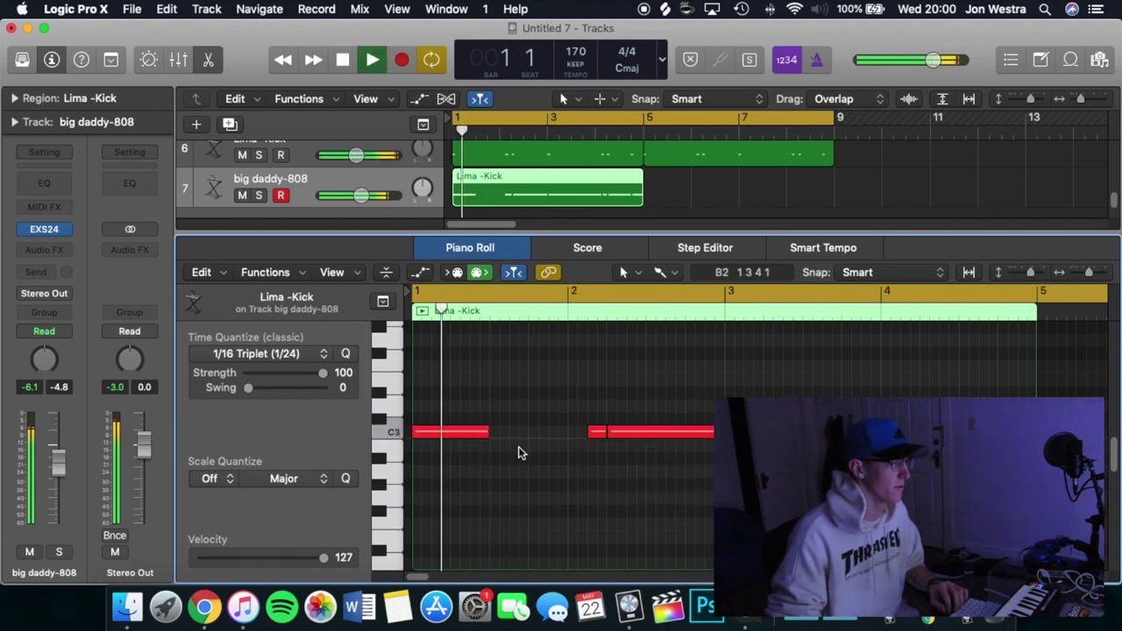
{"action": "key", "text": "space"}
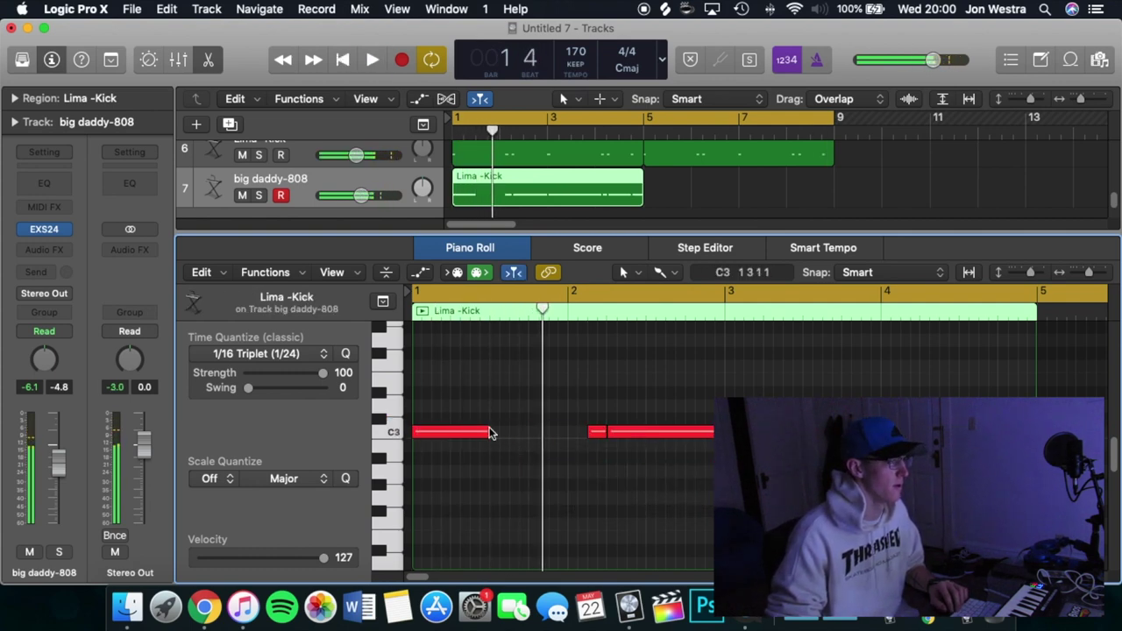
Step: Draw a short C4 note over the end of bar 1's C3 note, and switch the EXS24 to legato with a little glide
{"action": "scroll", "coordinate": [492, 399], "scroll_direction": "up", "scroll_amount": 4}
{"action": "left_click", "coordinate": [472, 362]}
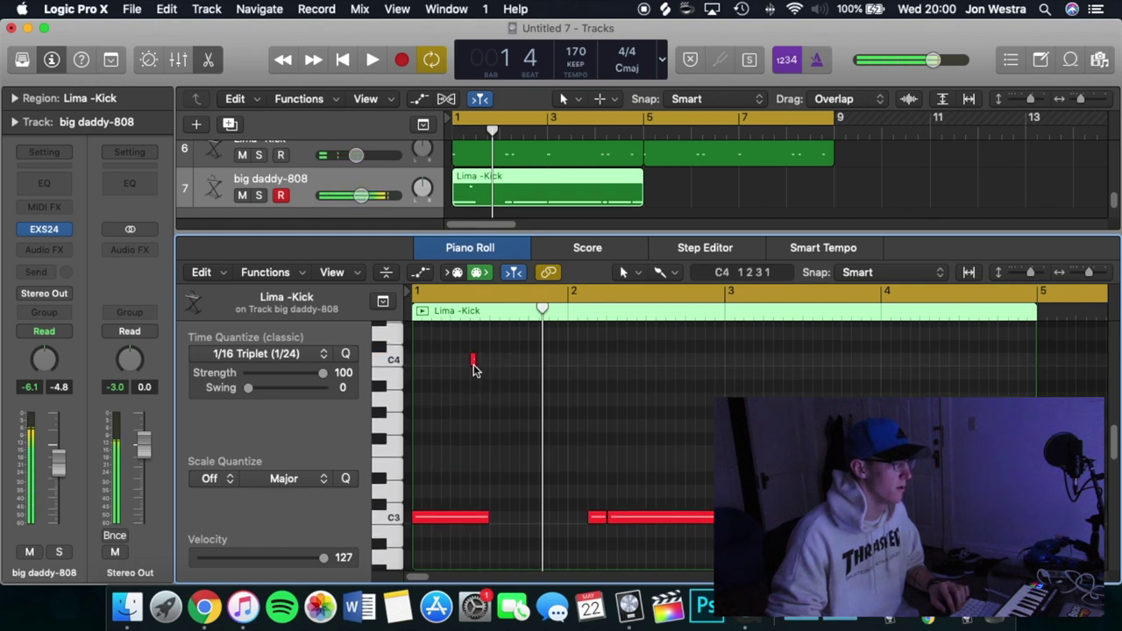
{"action": "left_click_drag", "start_coordinate": [473, 361], "coordinate": [488, 362]}
{"action": "left_click", "coordinate": [45, 230]}
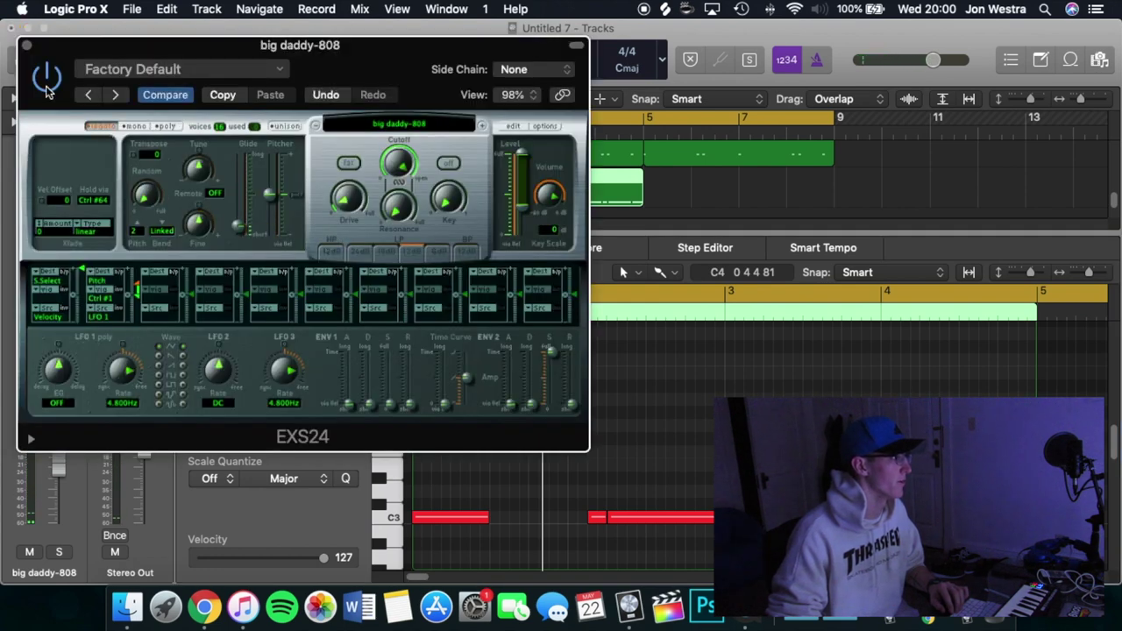
{"action": "key", "text": "super+w"}
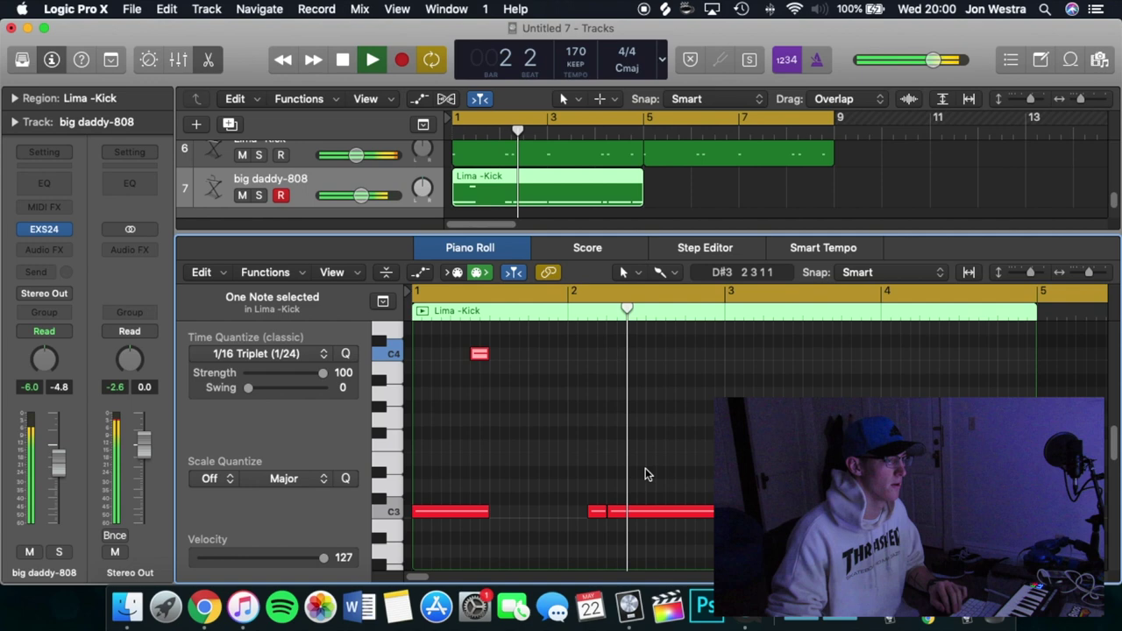
Step: Shorten the second C3 note in bar 2 so it ends at beat 3, and audition the change
{"action": "key", "text": "space"}
{"action": "left_click_drag", "start_coordinate": [727, 517], "coordinate": [646, 518]}
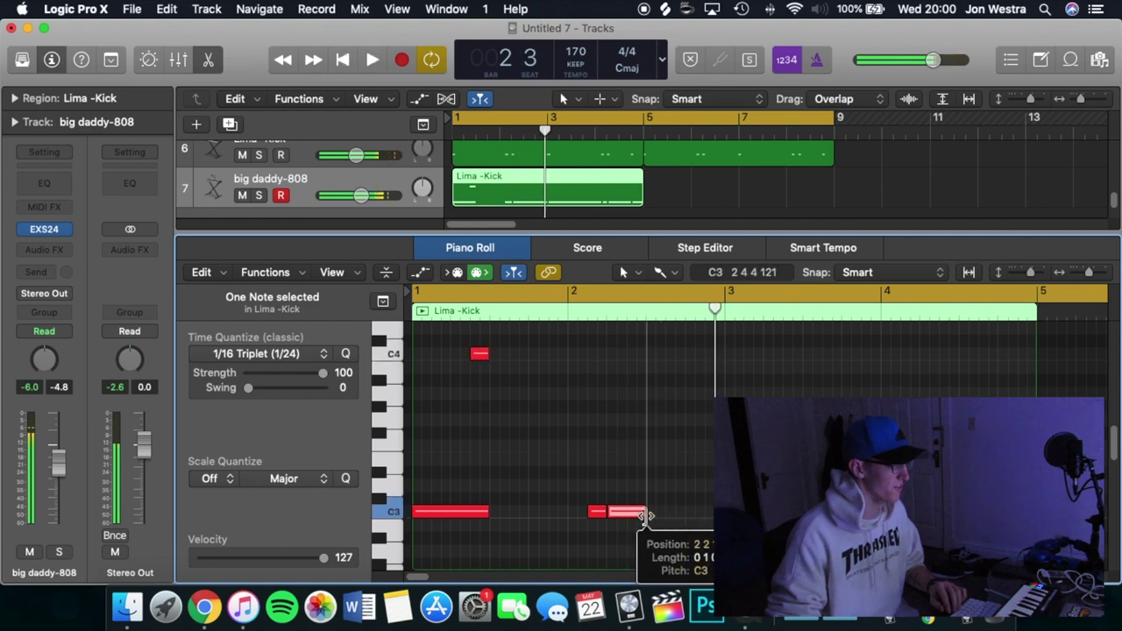
{"action": "left_click", "coordinate": [655, 502]}
{"action": "key", "text": "space"}
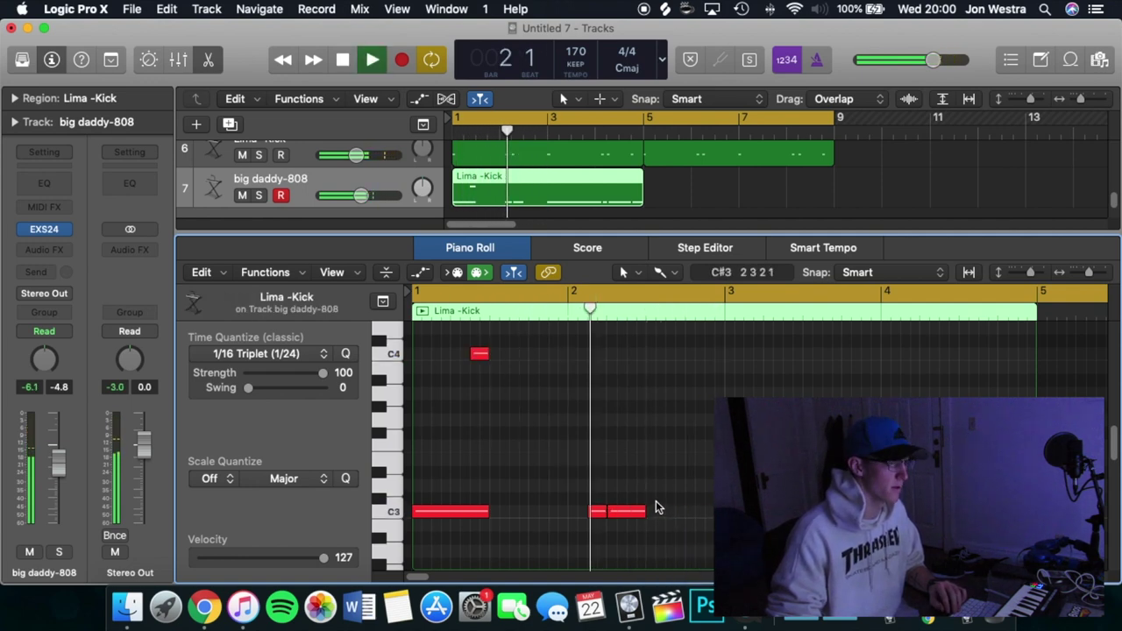
{"action": "key", "text": "space"}
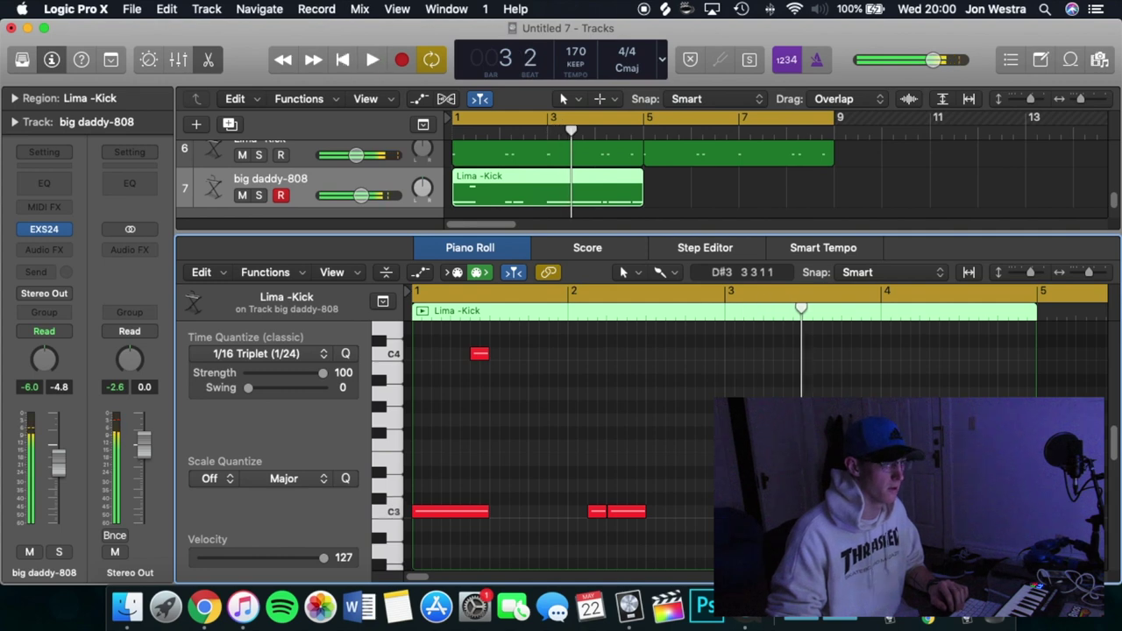
Step: Draw a C4 note at 3 2 3 1 with length 0 0 2 0, and shorten bar 3's C3 note to end with it
{"action": "key", "text": "Return"}
{"action": "key", "text": "space"}
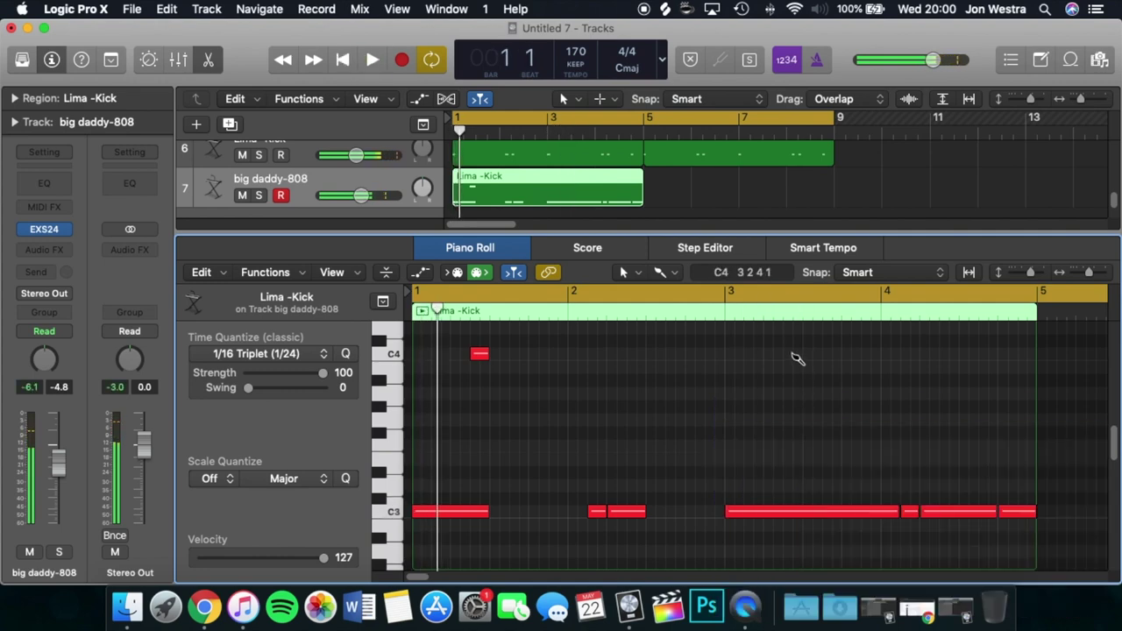
{"action": "left_click_drag", "start_coordinate": [789, 356], "coordinate": [803, 368]}
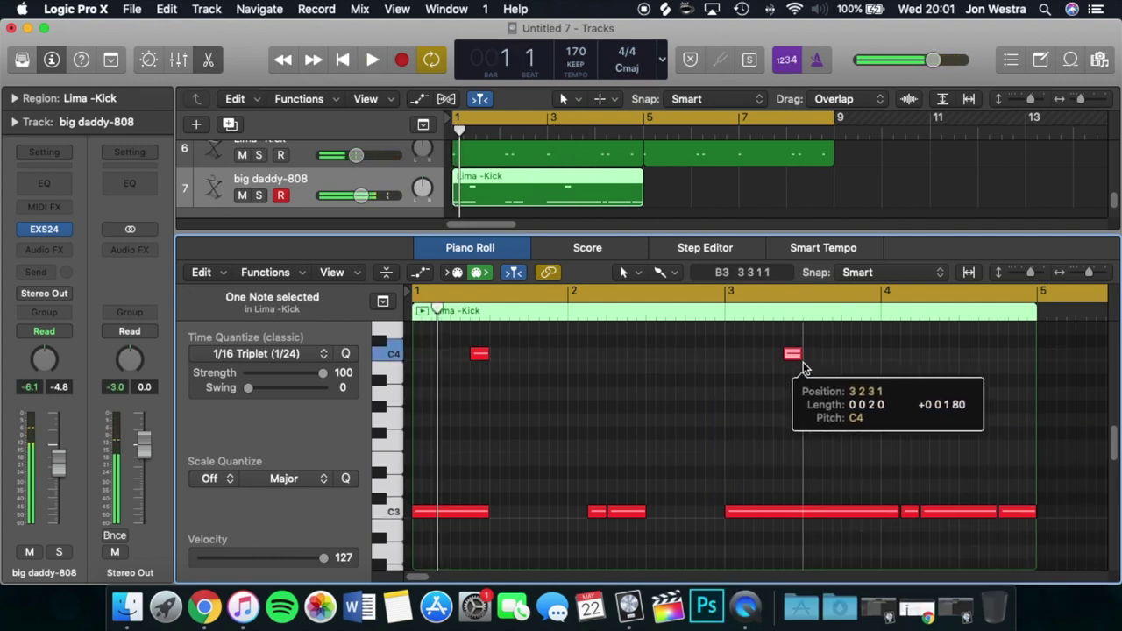
{"action": "left_click_drag", "start_coordinate": [896, 513], "coordinate": [801, 512]}
{"action": "key", "text": "space"}
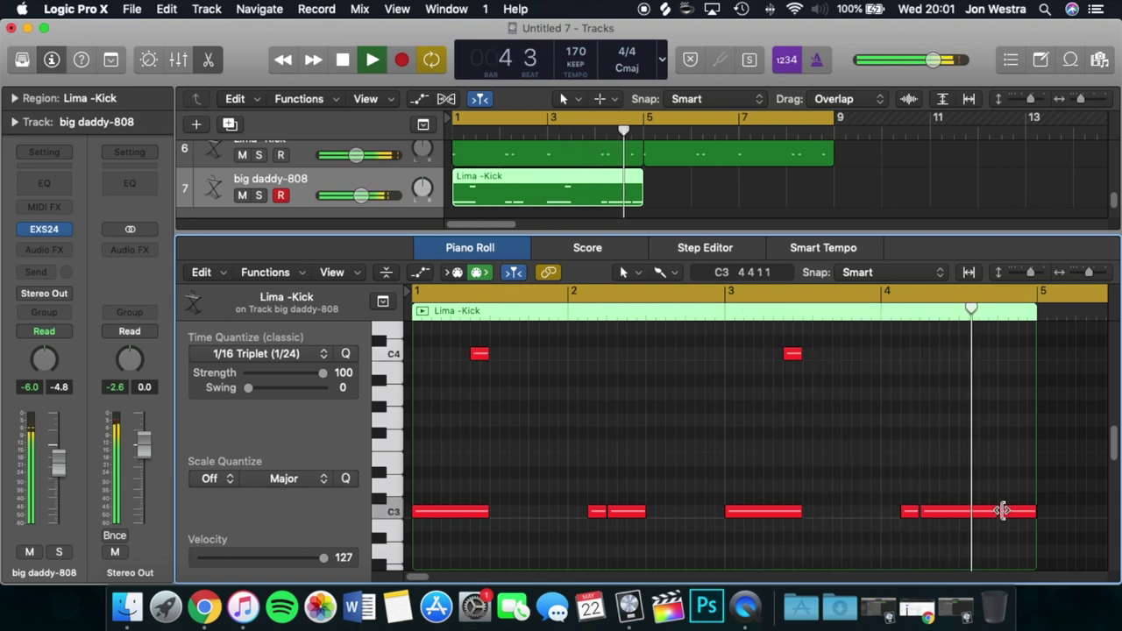
Step: Raise the last note of bar 4 to E3 and copy the 808 region to bars 5 to 8
{"action": "left_click_drag", "start_coordinate": [1008, 513], "coordinate": [1007, 459]}
{"action": "left_click_drag", "start_coordinate": [702, 233], "coordinate": [581, 491]}
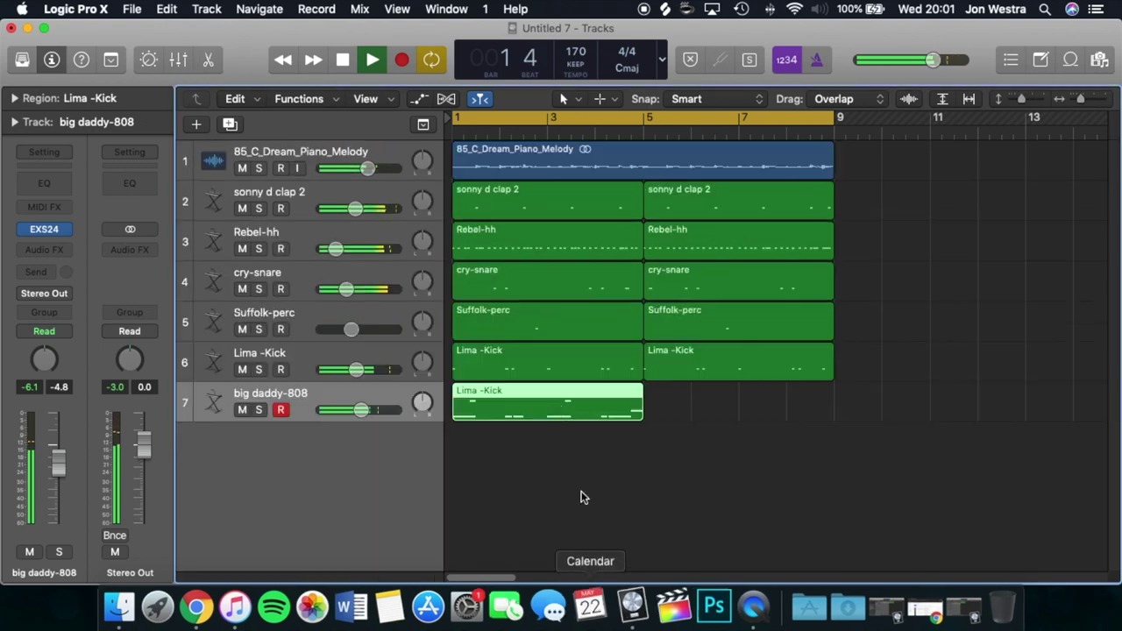
{"action": "left_click", "coordinate": [617, 506]}
{"action": "left_click", "coordinate": [583, 406]}
Step: Reopen the bars 1 to 4 808 region in the Piano Roll and draw a short A4 note over the end of bar 3's C4 note
{"action": "key", "text": "e"}
{"action": "scroll", "coordinate": [787, 443], "scroll_direction": "up", "scroll_amount": 3}
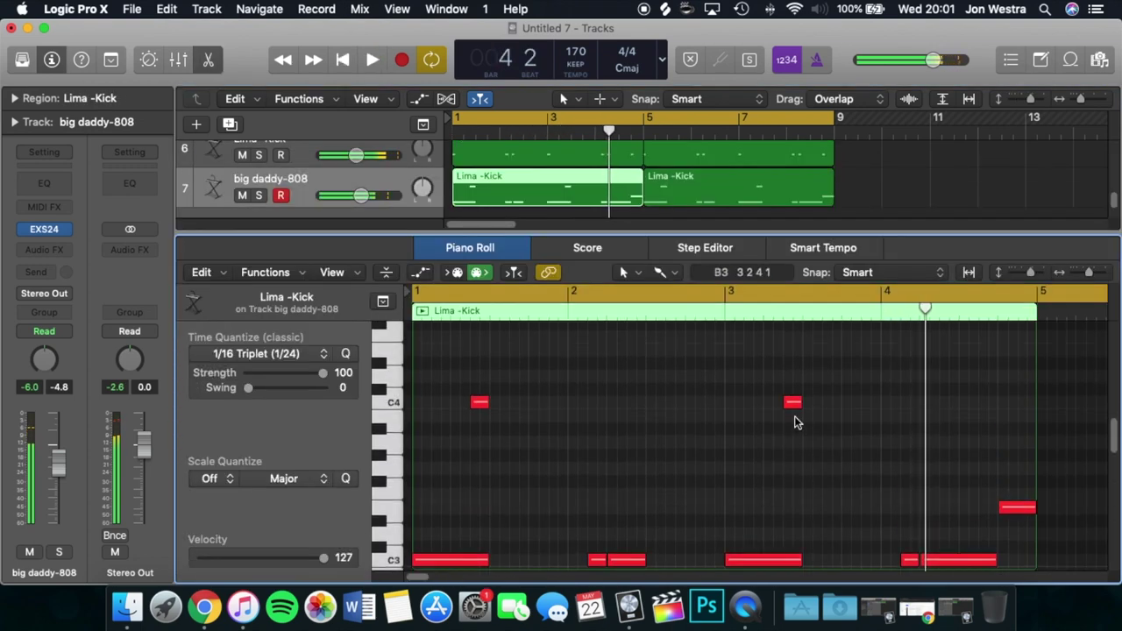
{"action": "scroll", "coordinate": [801, 355], "scroll_direction": "up", "scroll_amount": 1}
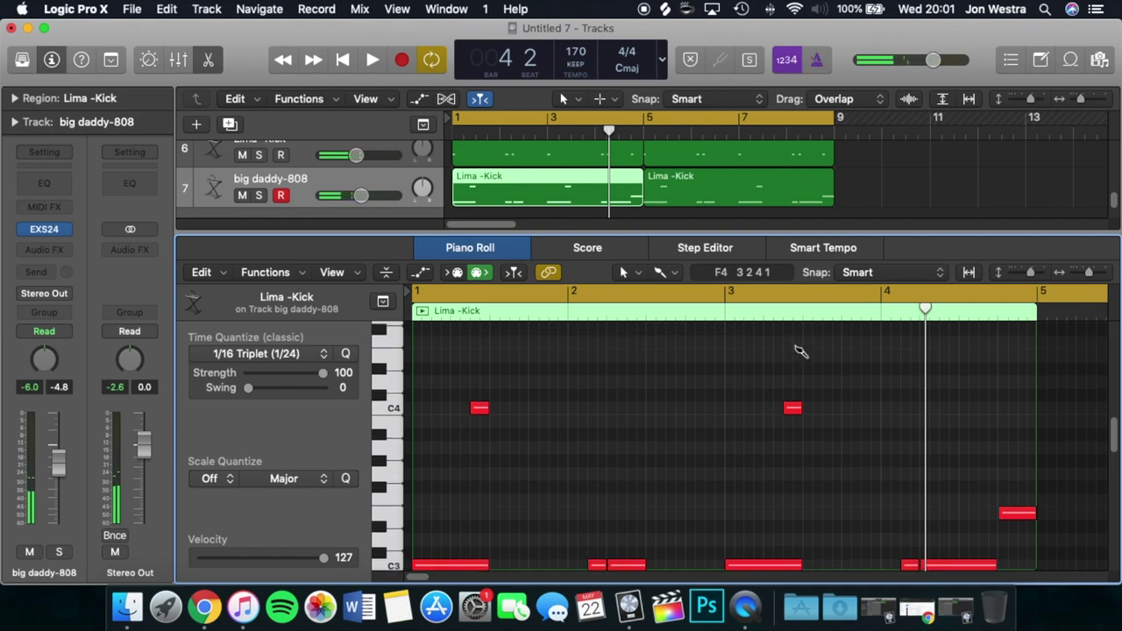
{"action": "left_click_drag", "start_coordinate": [792, 343], "coordinate": [800, 355]}
{"action": "left_click_drag", "start_coordinate": [1089, 272], "coordinate": [1092, 271]}
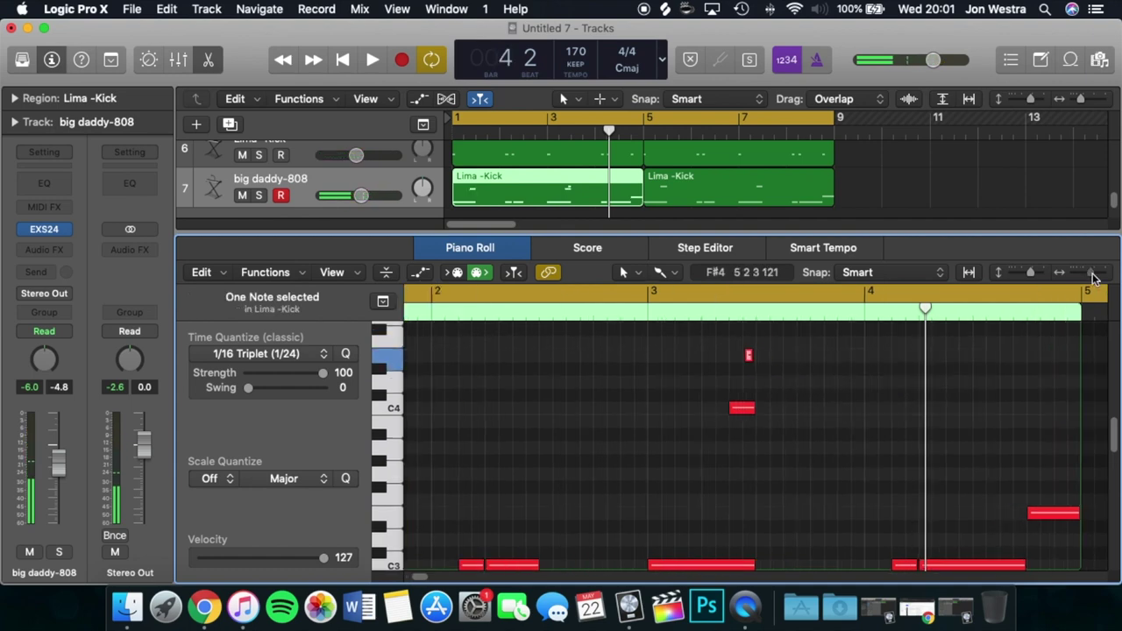
{"action": "key", "text": "super+Left"}
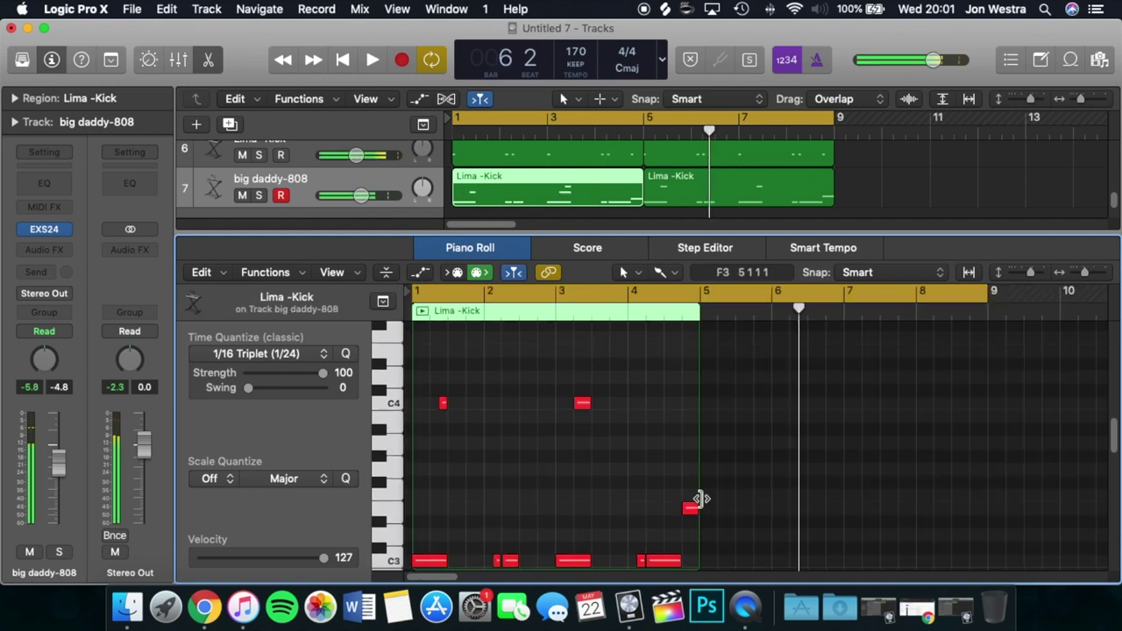
Step: Try G3 for the last note of bar 4, return it to E3, and raise the longer note before it to A3
{"action": "left_click_drag", "start_coordinate": [692, 513], "coordinate": [693, 474]}
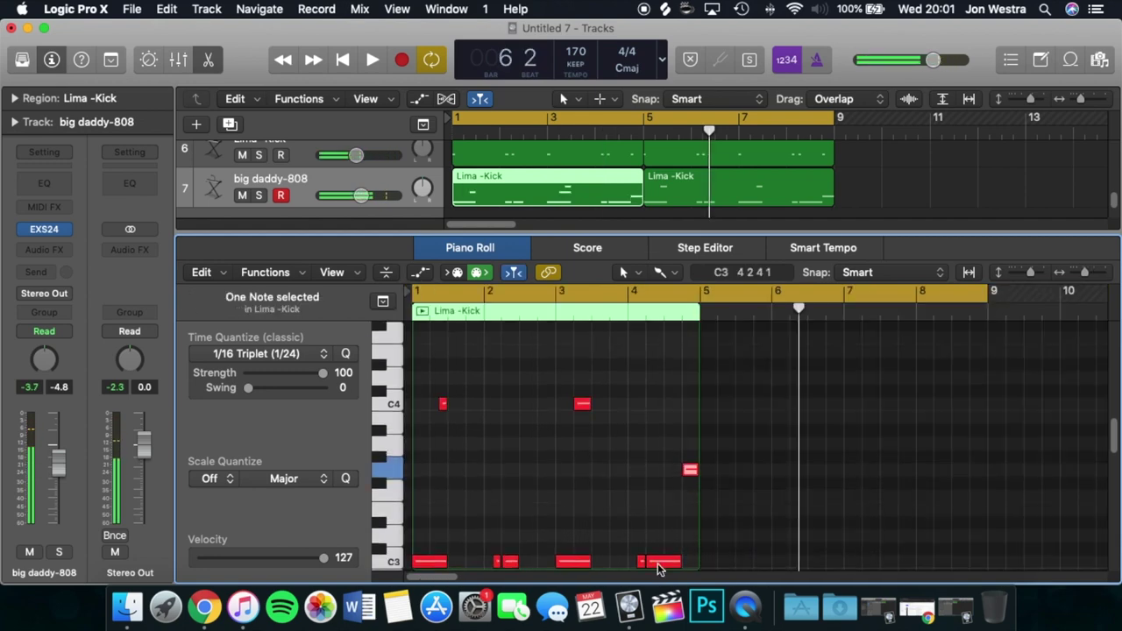
{"action": "left_click_drag", "start_coordinate": [661, 560], "coordinate": [689, 511]}
{"action": "left_click", "coordinate": [690, 471]}
{"action": "key", "text": "space"}
{"action": "left_click", "coordinate": [756, 488]}
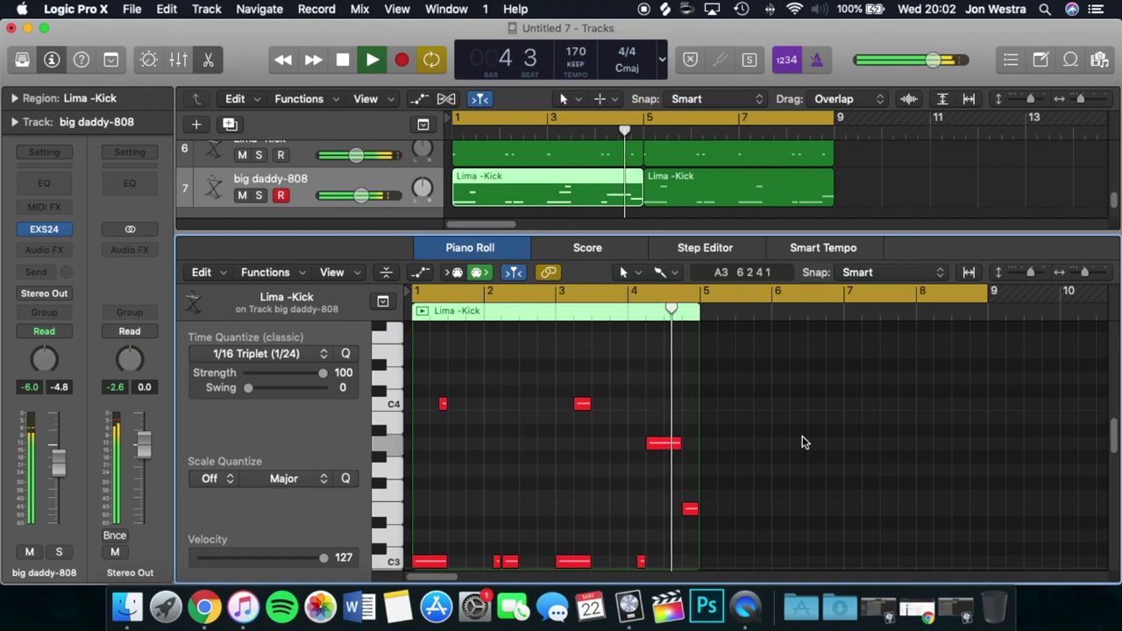
Step: Lower bar 4's A3 note to G3, shorten it to about half its length, and audition the pattern
{"action": "left_click_drag", "start_coordinate": [664, 452], "coordinate": [665, 473]}
{"action": "scroll", "coordinate": [692, 439], "scroll_direction": "up", "scroll_amount": 3}
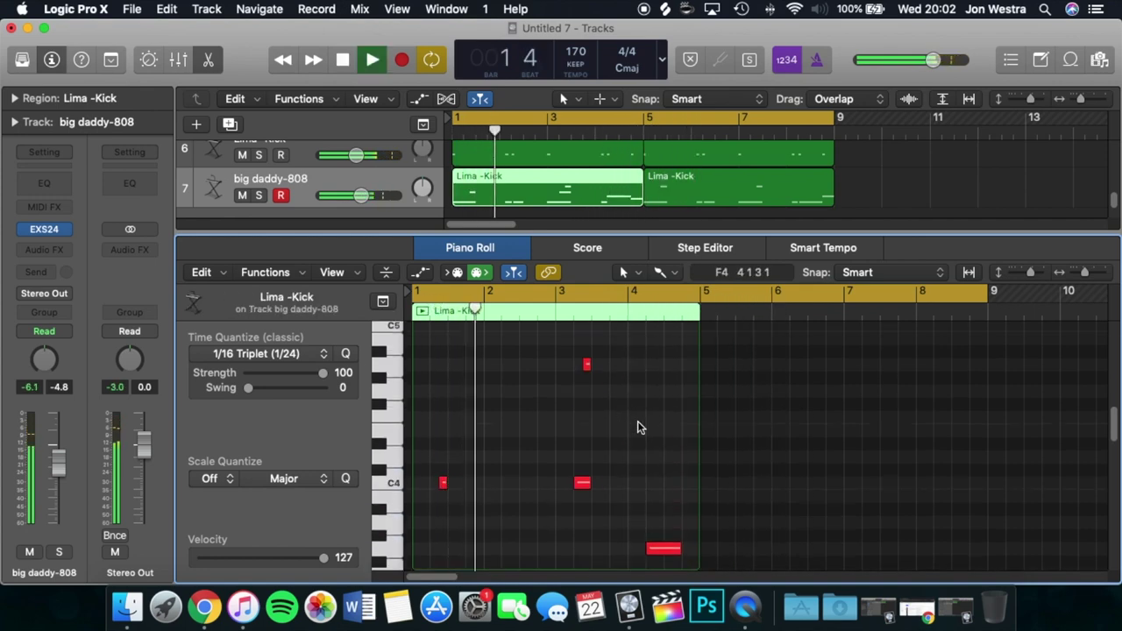
{"action": "scroll", "coordinate": [637, 425], "scroll_direction": "down", "scroll_amount": 3}
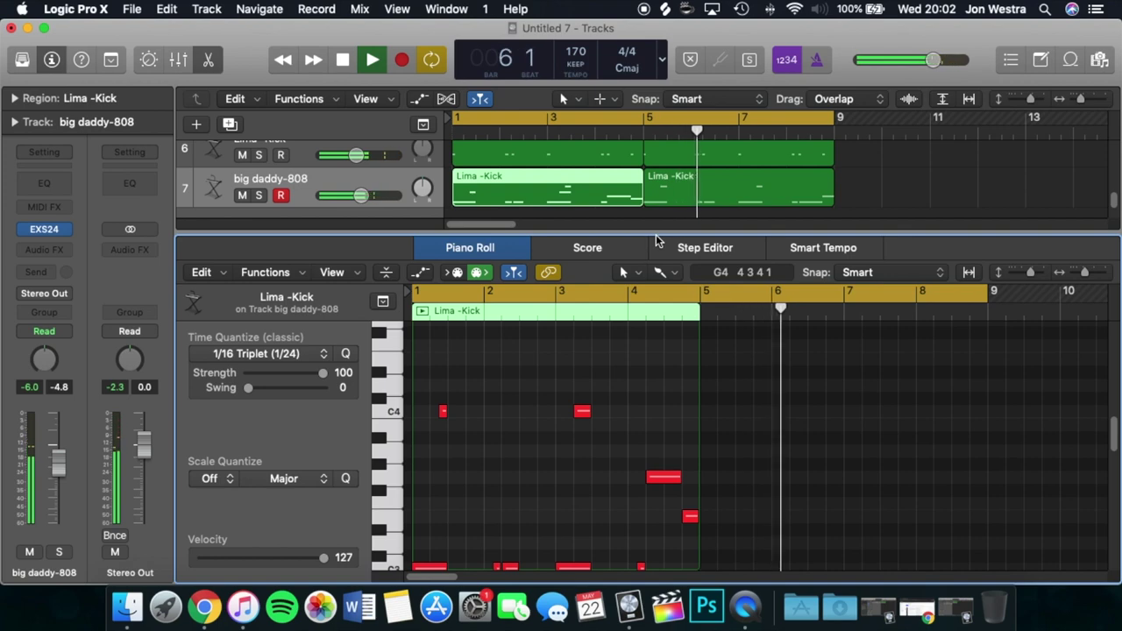
{"action": "key", "text": "space"}
{"action": "left_click_drag", "start_coordinate": [676, 478], "coordinate": [664, 478]}
{"action": "key", "text": "space"}
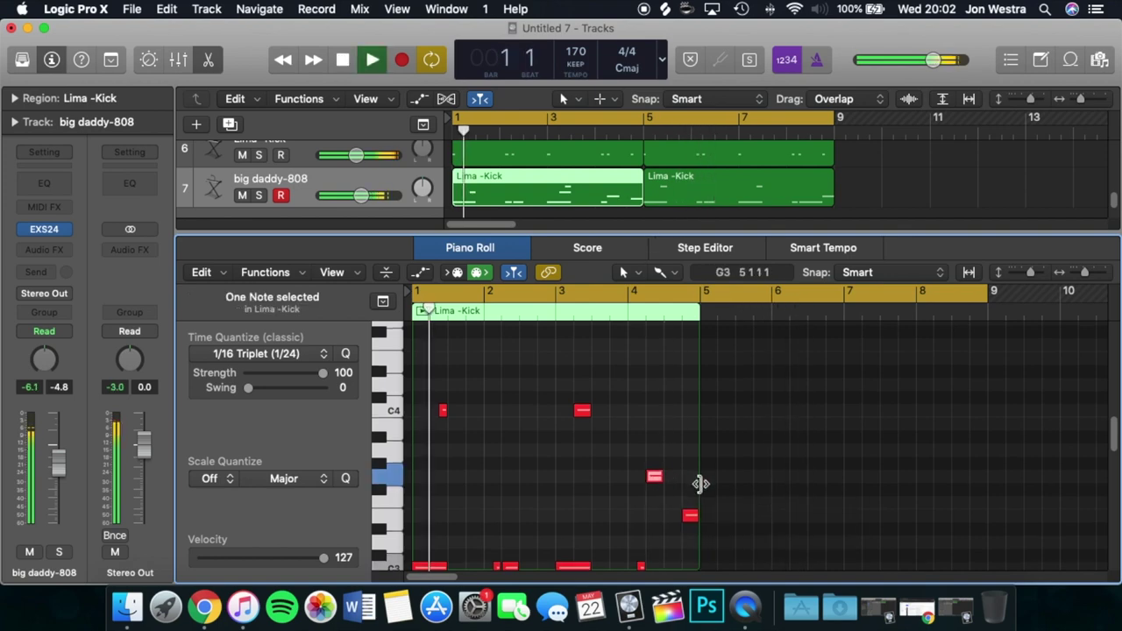
Step: Replace the 808 region at bars 5 to 8 with the edited pattern, and reopen the bars 1 to 4 region in the Piano Roll
{"action": "scroll", "coordinate": [666, 478], "scroll_direction": "down", "scroll_amount": 1}
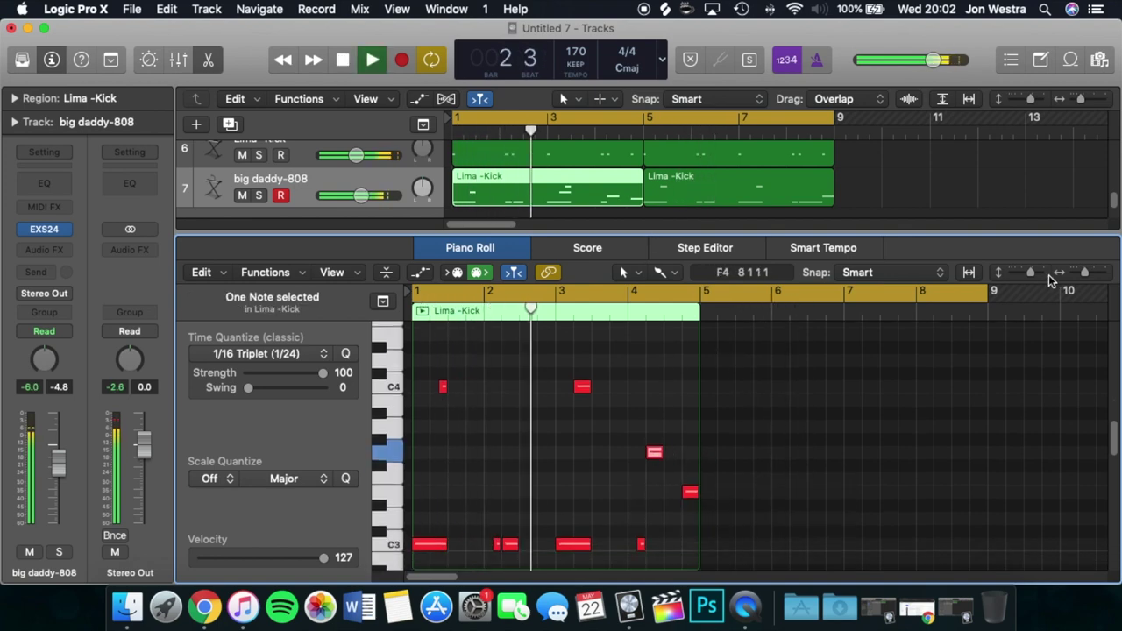
{"action": "left_click_drag", "start_coordinate": [1030, 275], "coordinate": [1024, 276]}
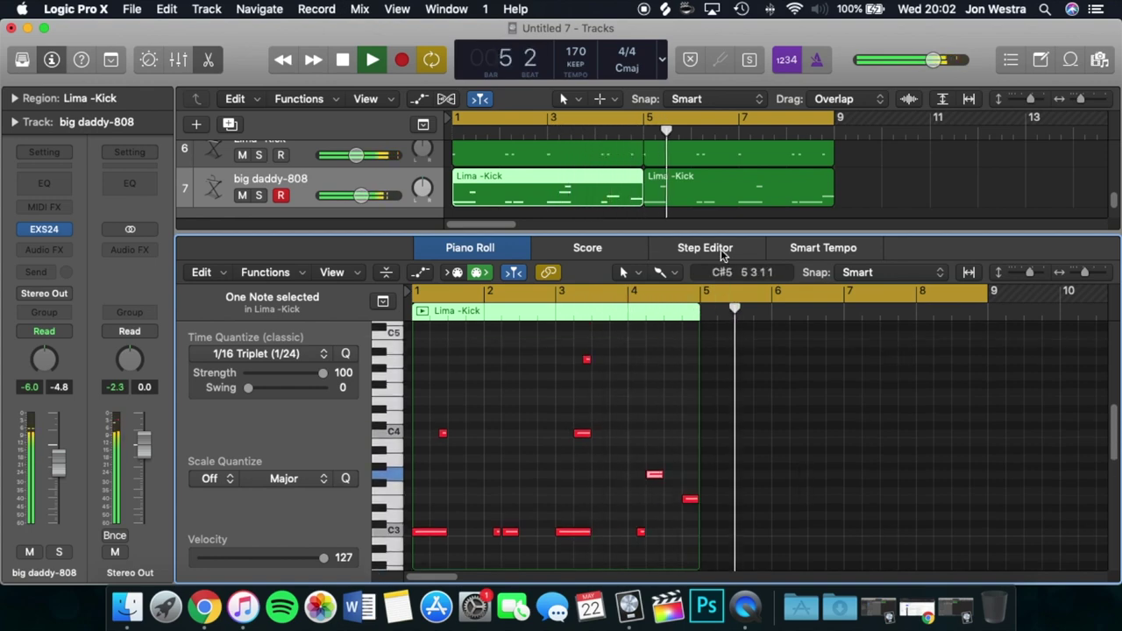
{"action": "left_click_drag", "start_coordinate": [722, 235], "coordinate": [723, 579]}
{"action": "left_click", "coordinate": [684, 413]}
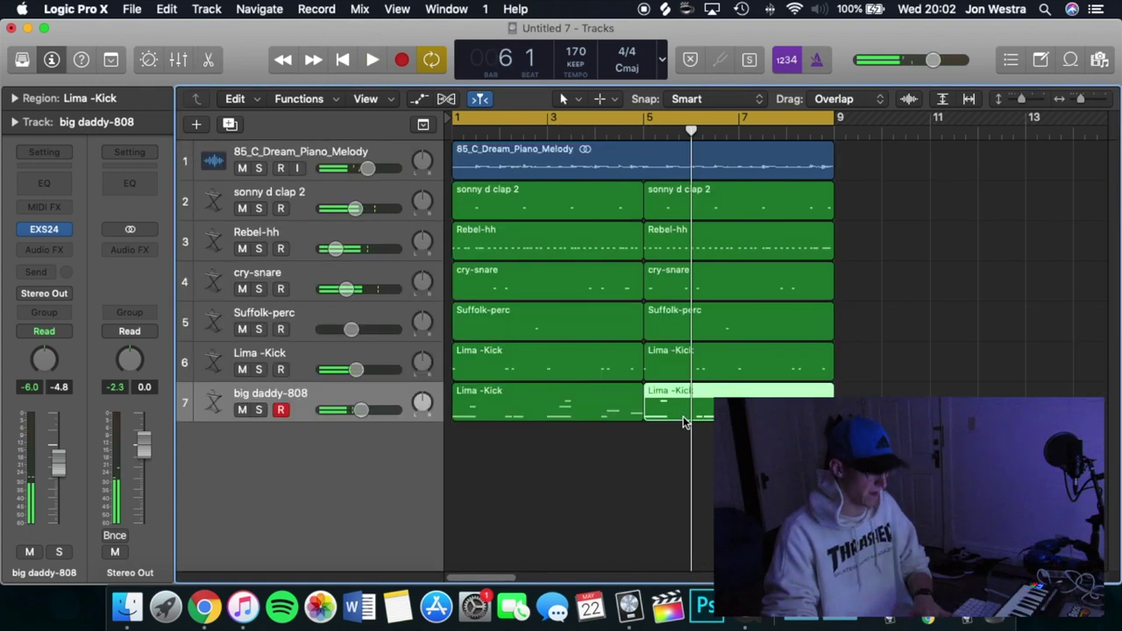
{"action": "double_click", "coordinate": [576, 400]}
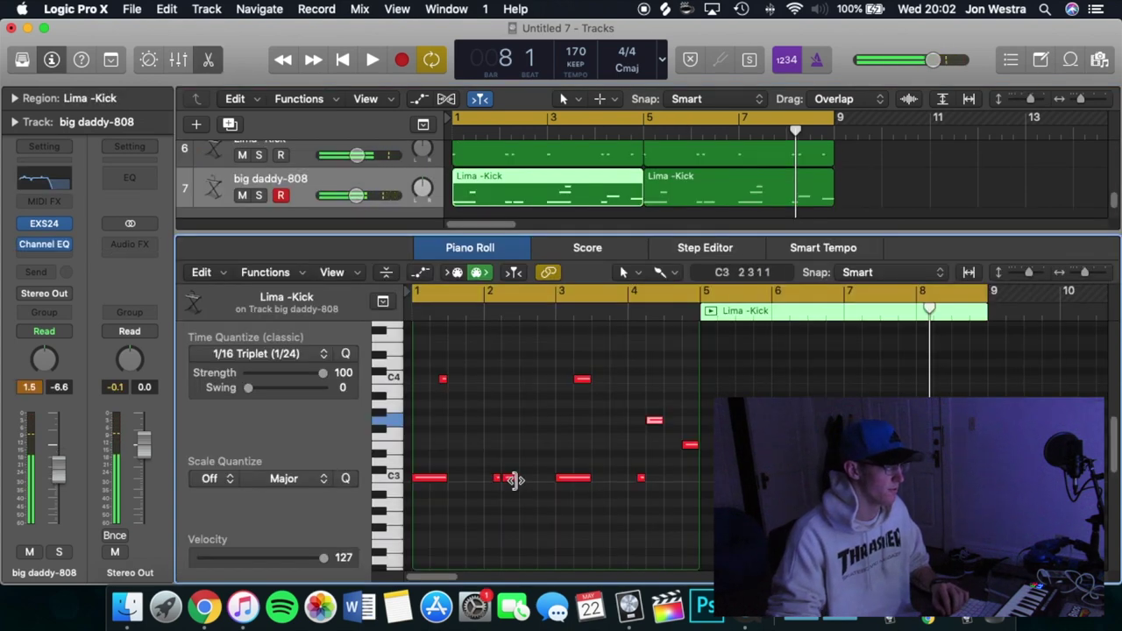
Step: Lengthen bar 2's second C3 note to the start of bar 3, and extend bar 4's G3 note up to the final note
{"action": "left_click_drag", "start_coordinate": [514, 478], "coordinate": [554, 478]}
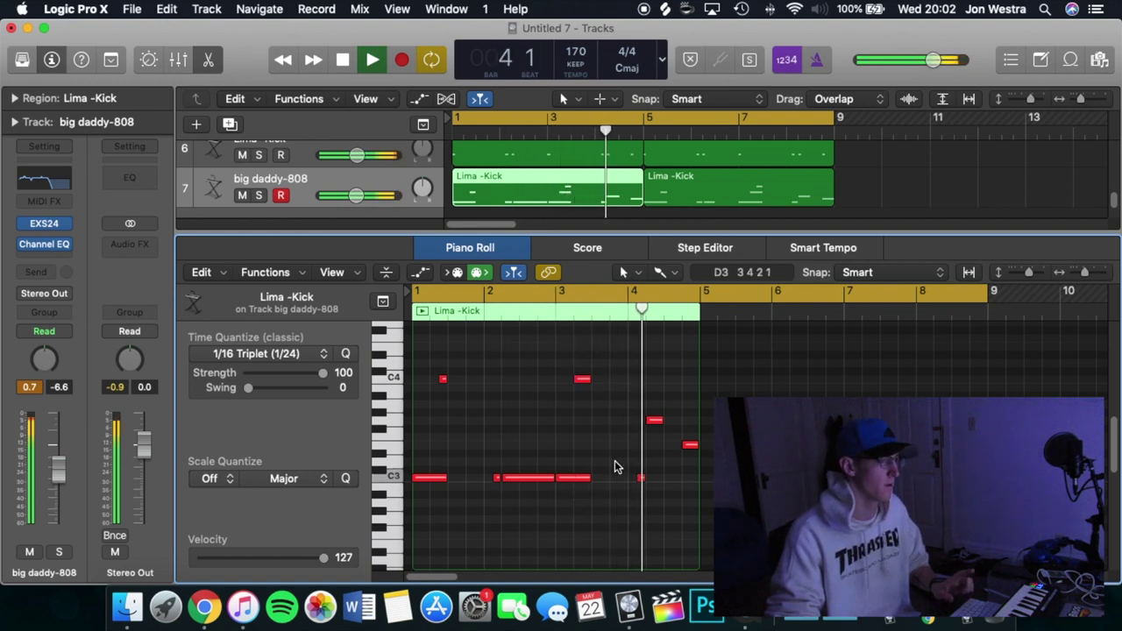
{"action": "scroll", "coordinate": [613, 467], "scroll_direction": "up", "scroll_amount": 1}
{"action": "left_click_drag", "start_coordinate": [659, 429], "coordinate": [679, 427]}
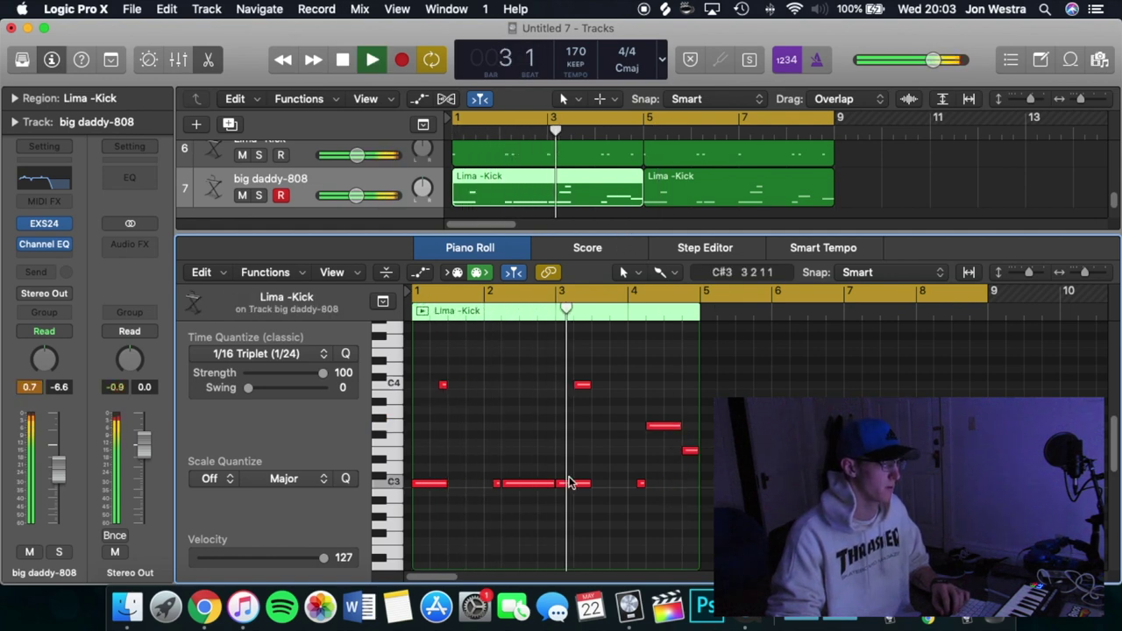
Step: Raise both C3 notes in bar 2 to D3 and play back the pattern
{"action": "key", "text": "Return"}
{"action": "key", "text": "space"}
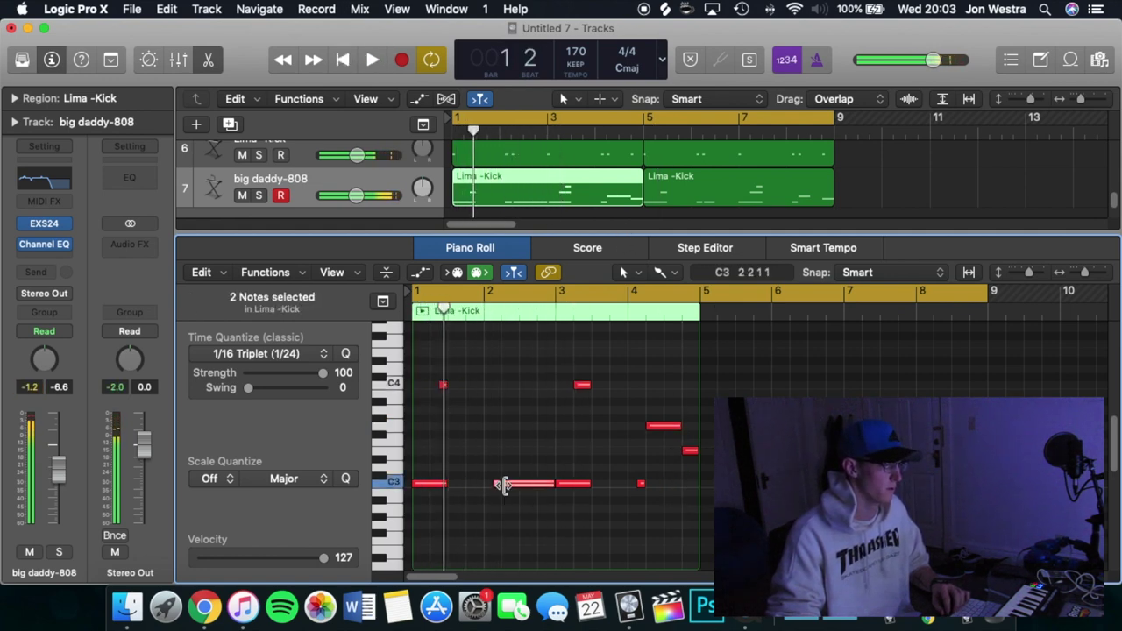
{"action": "mouse_move", "coordinate": [513, 489]}
{"action": "left_mouse_down"}
{"action": "mouse_move", "coordinate": [503, 476]}
{"action": "mouse_move", "coordinate": [516, 471]}
{"action": "left_mouse_up"}
{"action": "left_click", "coordinate": [531, 514]}
{"action": "key", "text": "space"}
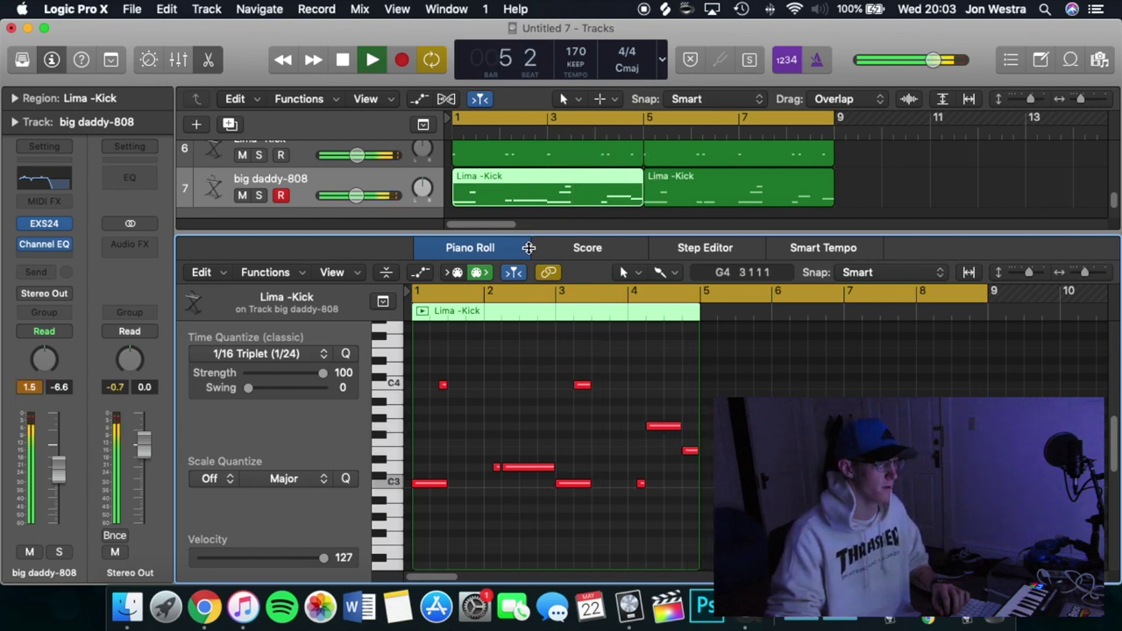
{"action": "key", "text": "space"}
Step: Close the Piano Roll and delete the outdated 808 region at bars 5 to 8
{"action": "key", "text": "e"}
{"action": "left_click", "coordinate": [692, 405]}
{"action": "key", "text": "Delete"}
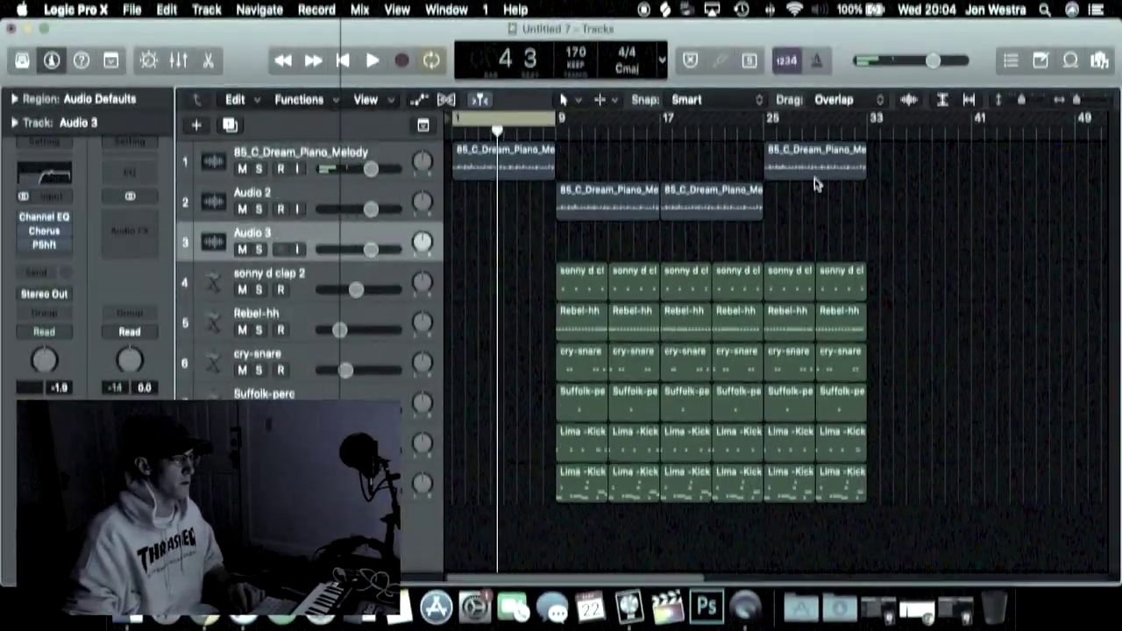
Step: Extend the arrangement to bar 49, placing four piano melody loops on Audio 3 from bar 17 above repeated drum and 808 regions
{"action": "left_click", "coordinate": [656, 318]}
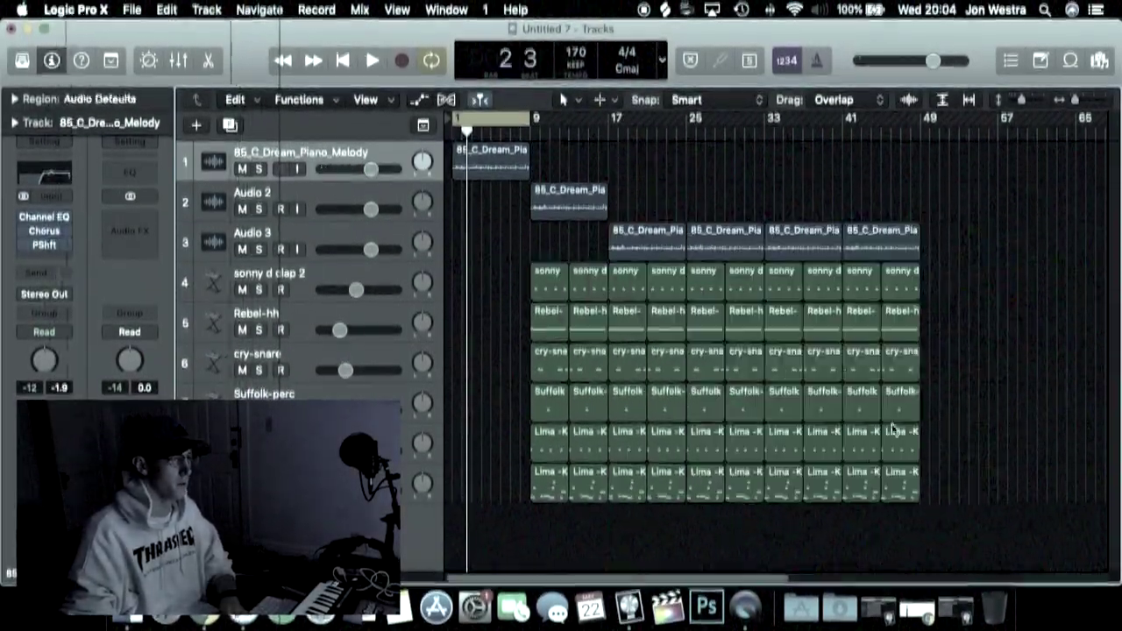
{"action": "key", "text": "super+BackSpace"}
{"action": "key", "text": "Return"}
Step: Try a narrow band-pass curve around 1 to 2 kHz in the piano melody track's Channel EQ
{"action": "left_click", "coordinate": [44, 215]}
{"action": "left_click_drag", "start_coordinate": [585, 300], "coordinate": [631, 263]}
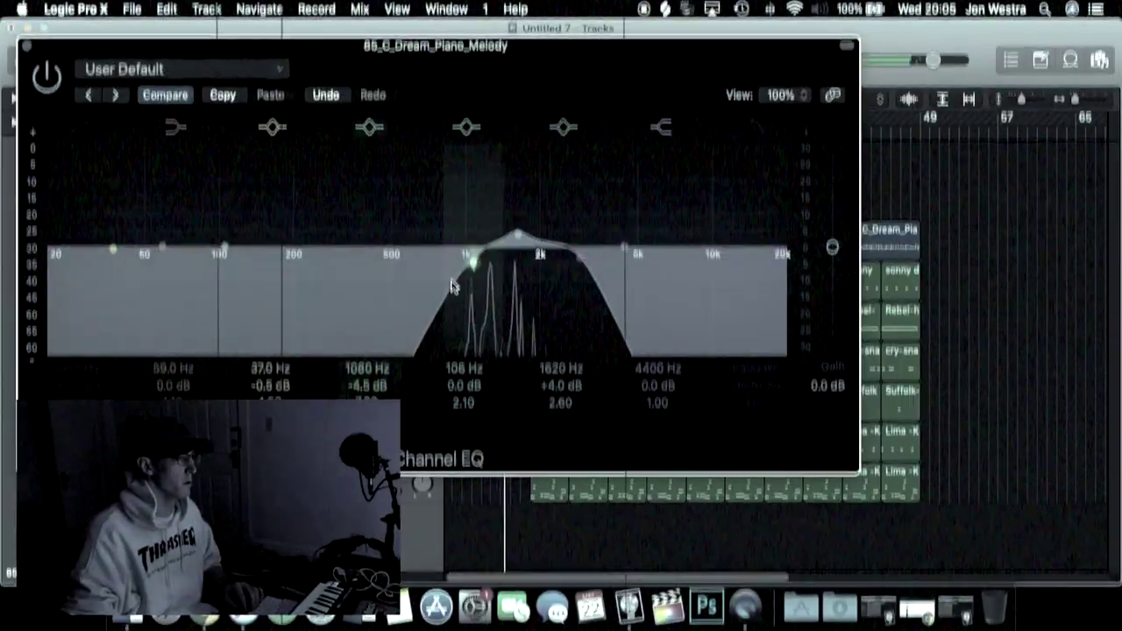
{"action": "left_click", "coordinate": [755, 254]}
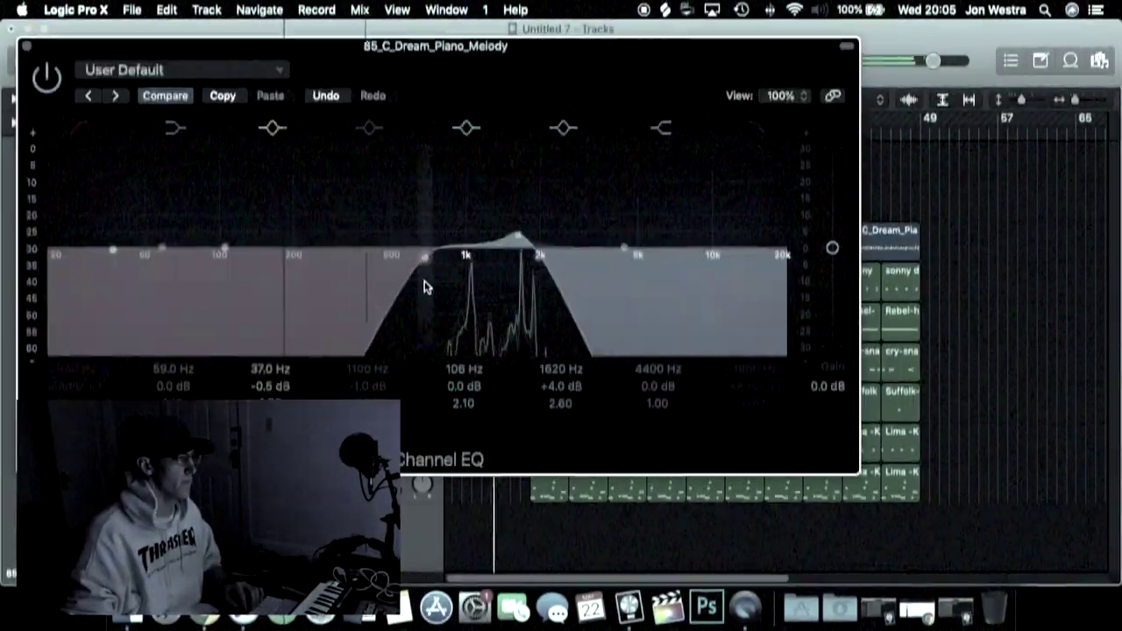
{"action": "mouse_move", "coordinate": [421, 283]}
{"action": "left_mouse_down"}
{"action": "mouse_move", "coordinate": [496, 319]}
{"action": "mouse_move", "coordinate": [416, 300]}
{"action": "left_mouse_up"}
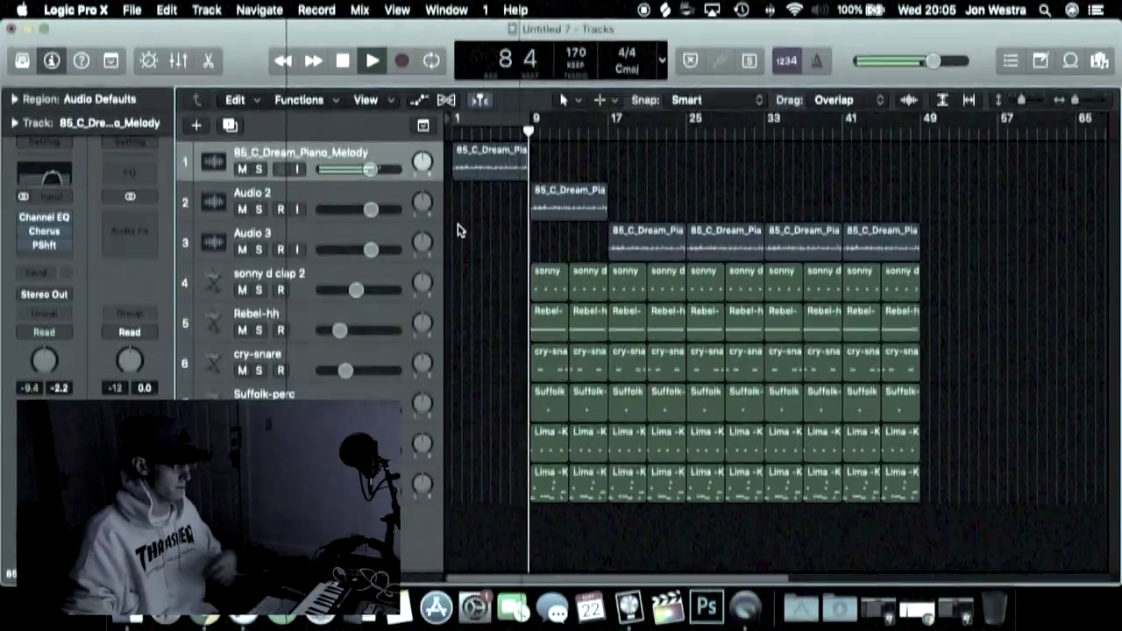
Step: Build an eight-bar section at bars 9 to 16 with only piano melody, clap and hi-hat, shifting the full beat to bar 17
{"action": "left_click_drag", "start_coordinate": [533, 288], "coordinate": [494, 289]}
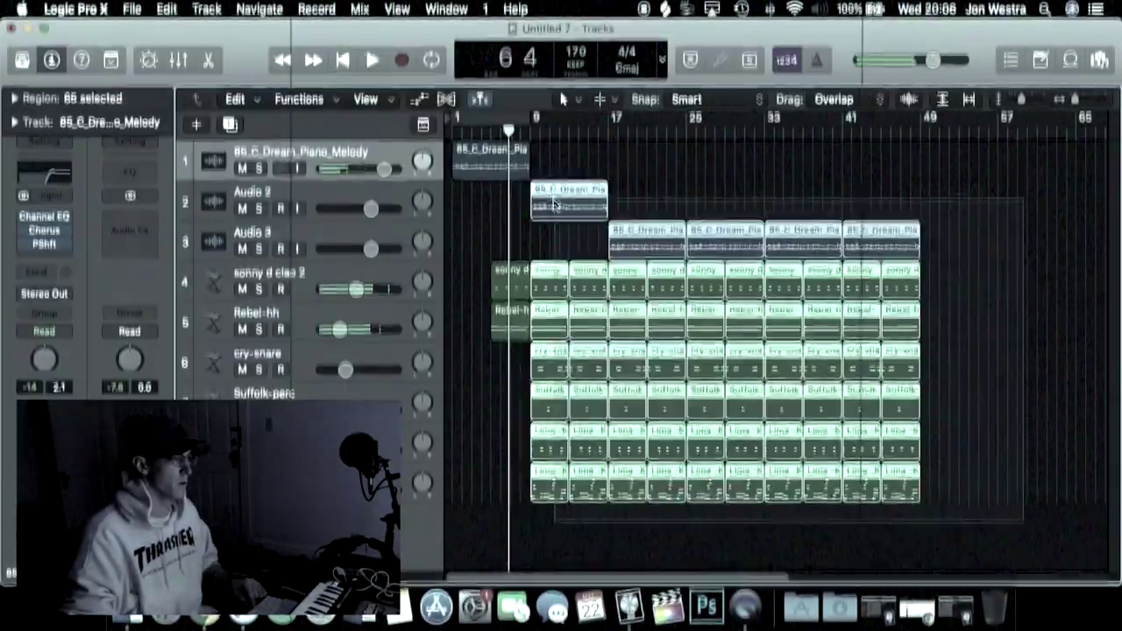
{"action": "left_click_drag", "start_coordinate": [703, 237], "coordinate": [760, 237]}
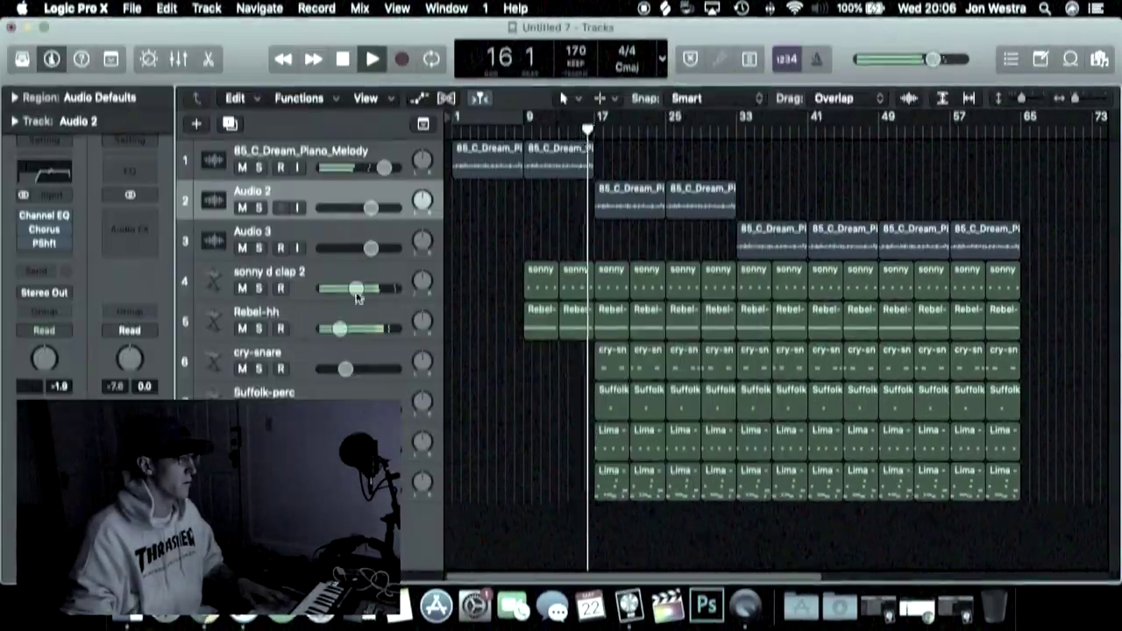
Step: Raise the sonny d clap 2 track's volume slightly while the arrangement plays, and stop playback
{"action": "left_click_drag", "start_coordinate": [357, 296], "coordinate": [361, 296]}
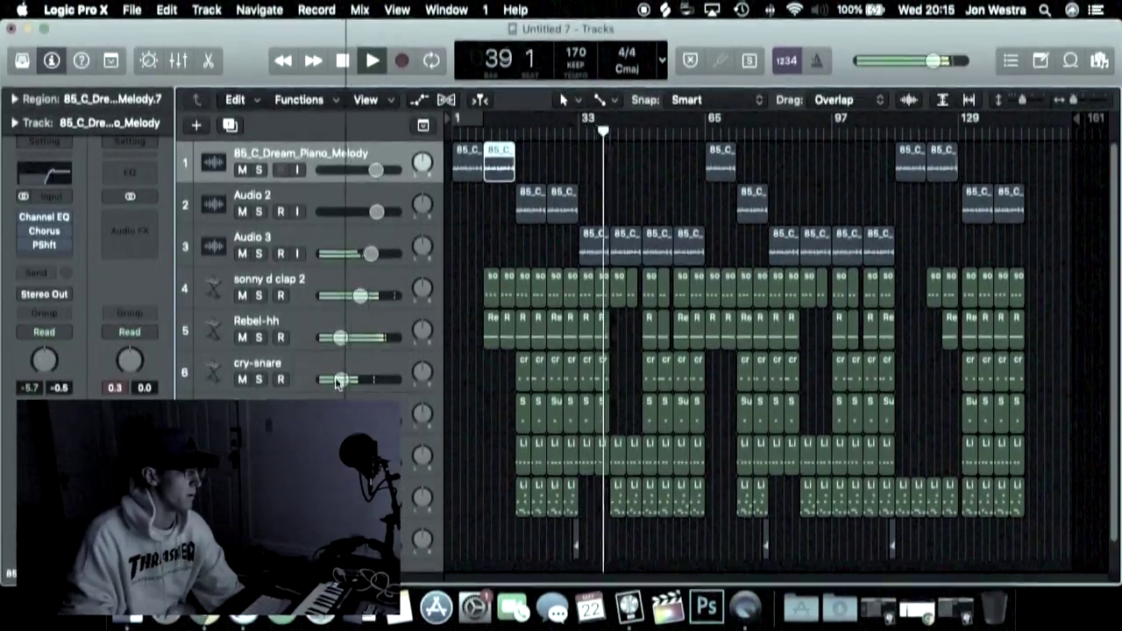
{"action": "left_click", "coordinate": [347, 63]}
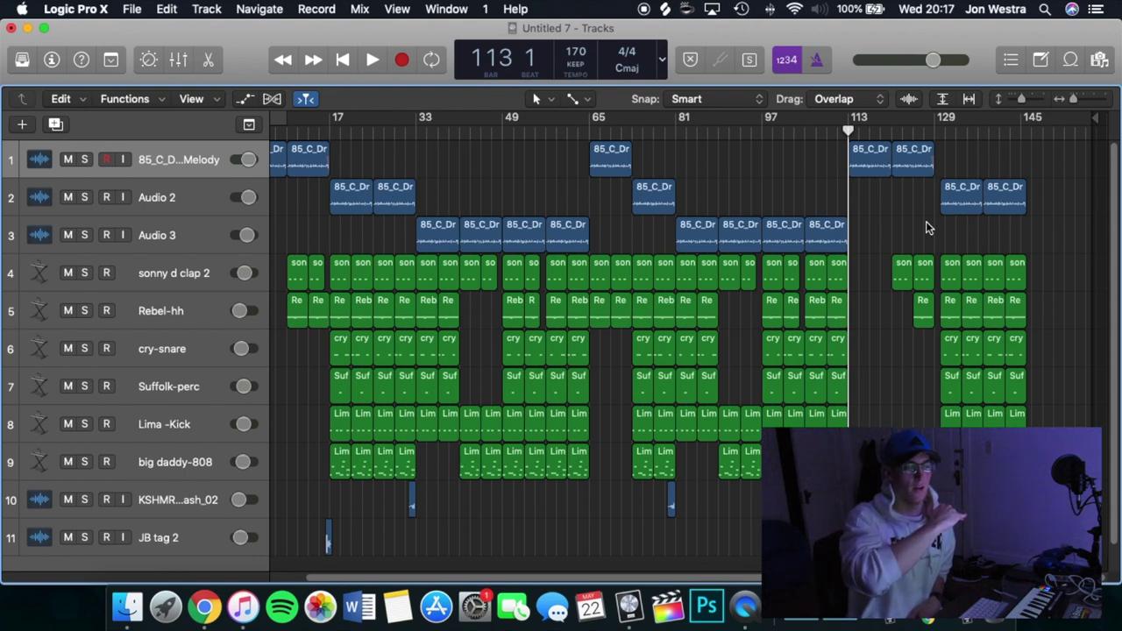
Step: Show the track automation to examine the High Cut Freq sweeps on the clap and hi-hat tracks, and hide it again
{"action": "key", "text": "a"}
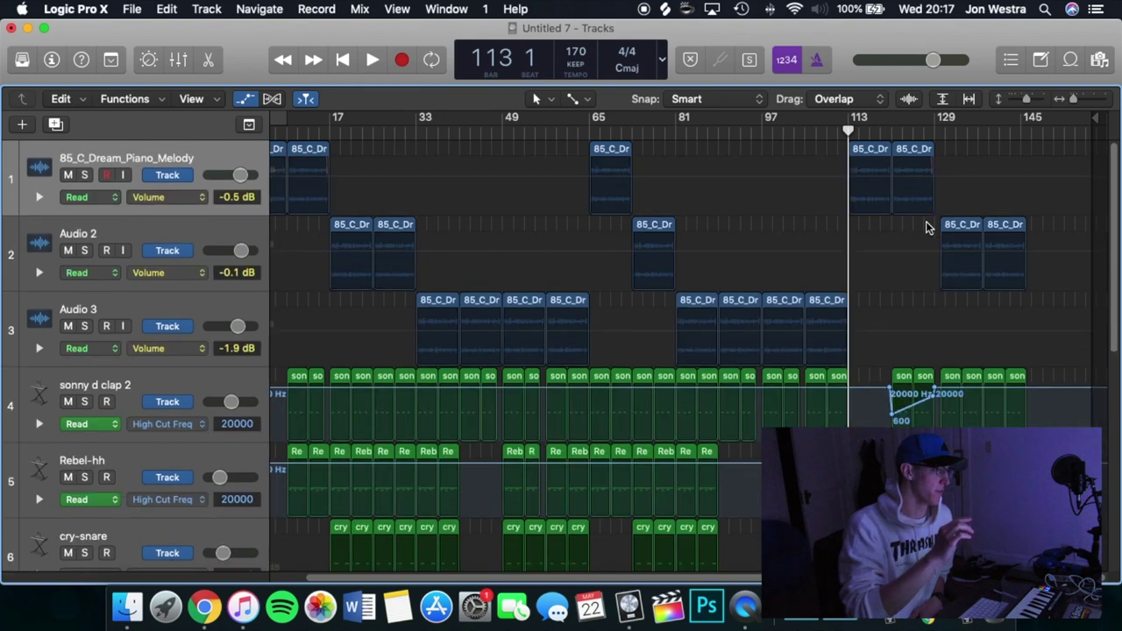
{"action": "scroll", "coordinate": [930, 390], "scroll_direction": "down", "scroll_amount": 2}
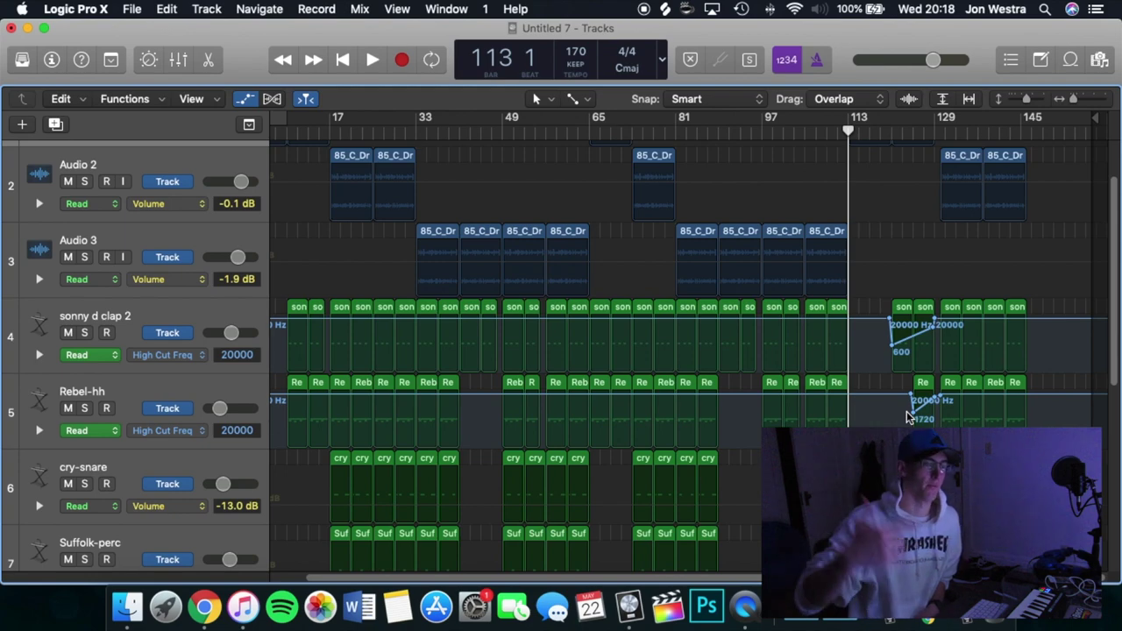
{"action": "key", "text": "a"}
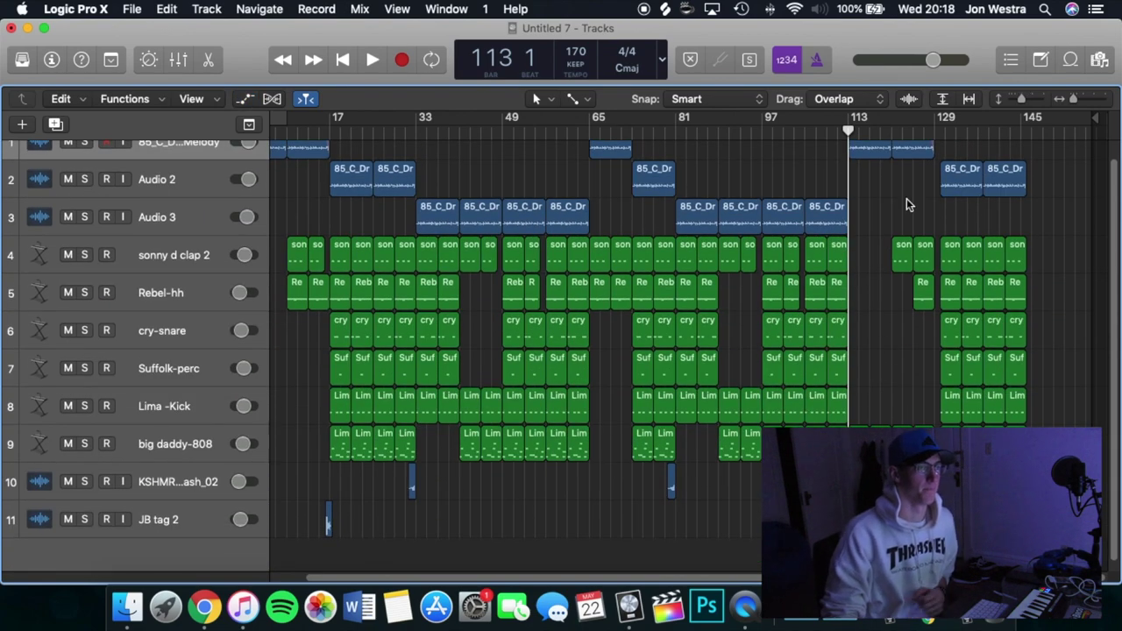
Step: Play the arrangement's ending from bar 111, and move the playhead back to bar 28
{"action": "scroll", "coordinate": [907, 200], "scroll_direction": "up", "scroll_amount": 1}
{"action": "left_click_drag", "start_coordinate": [845, 132], "coordinate": [837, 132]}
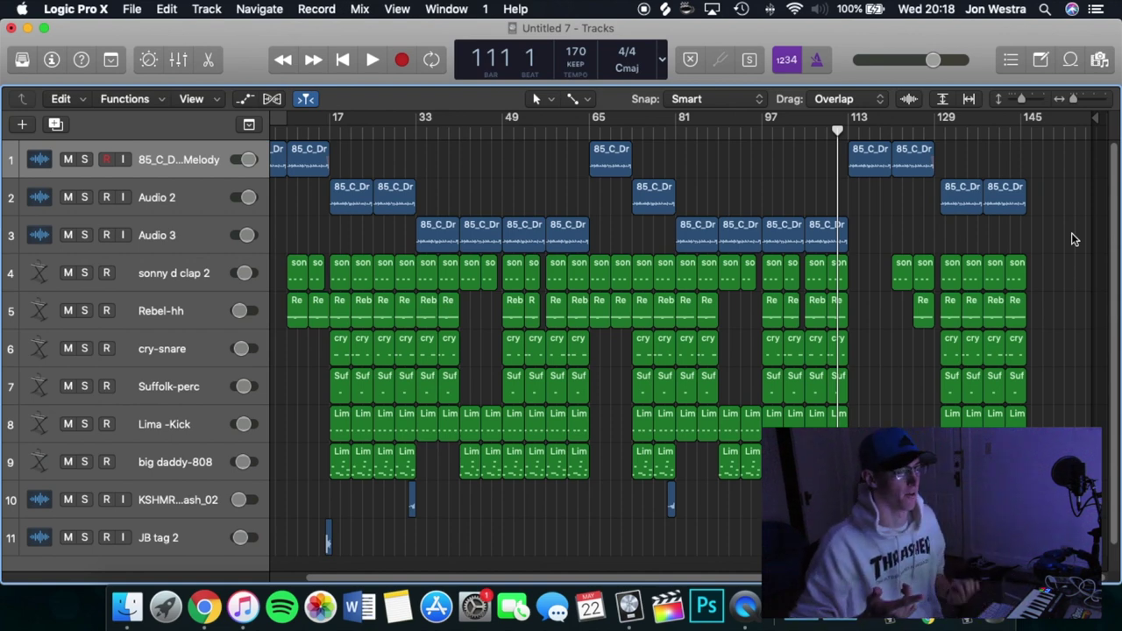
{"action": "key", "text": "space"}
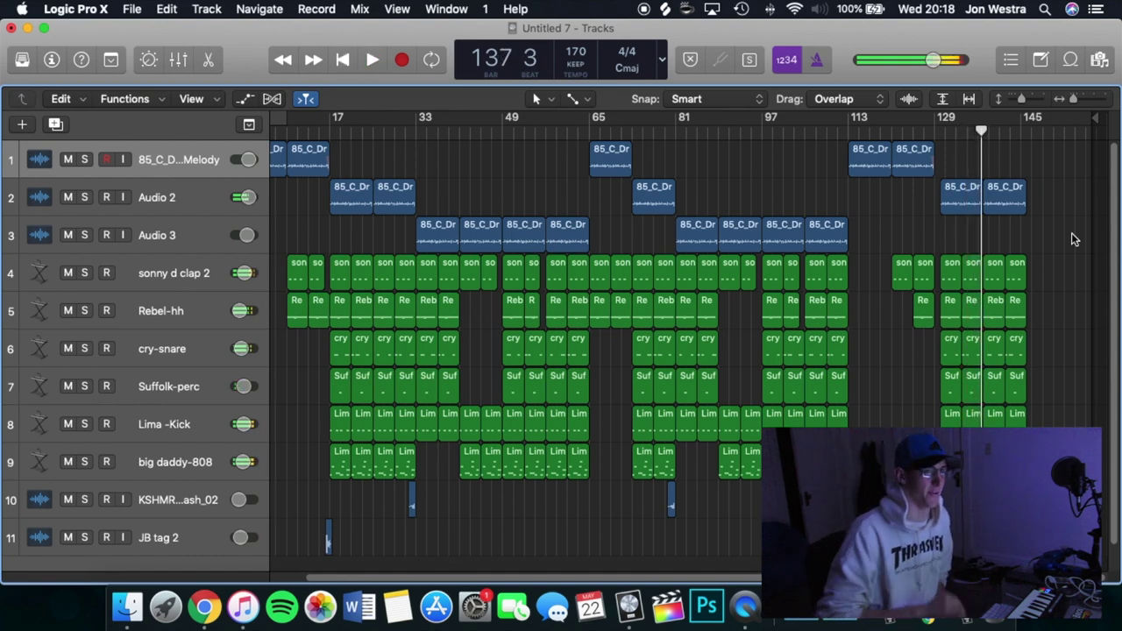
{"action": "left_click_drag", "start_coordinate": [979, 133], "coordinate": [390, 156]}
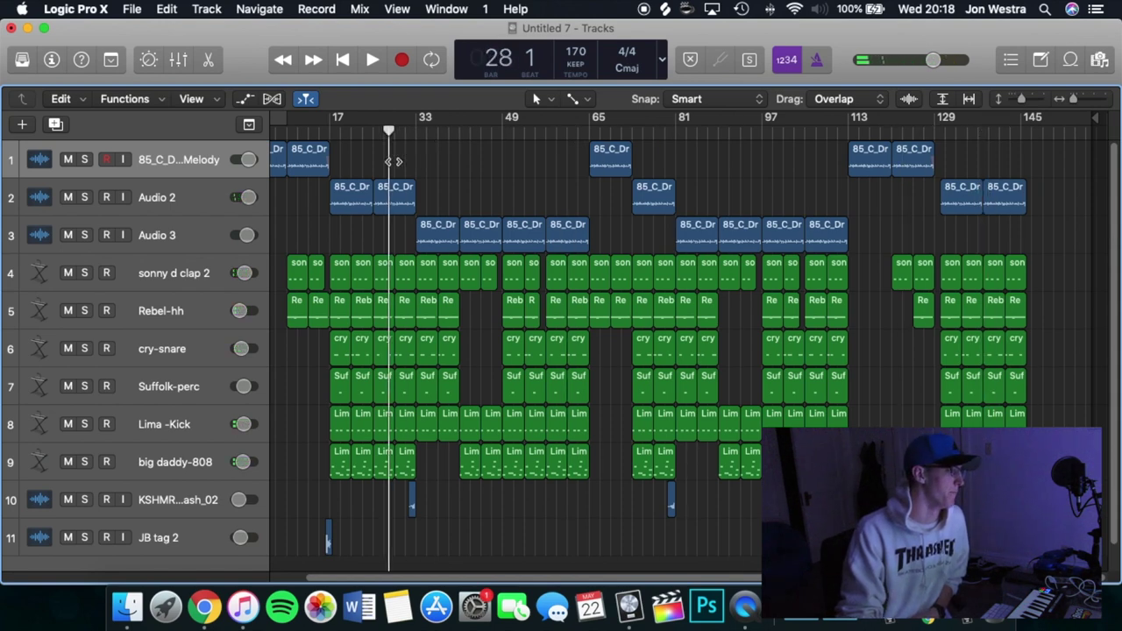
{"action": "left_click_drag", "start_coordinate": [1074, 99], "coordinate": [1071, 101]}
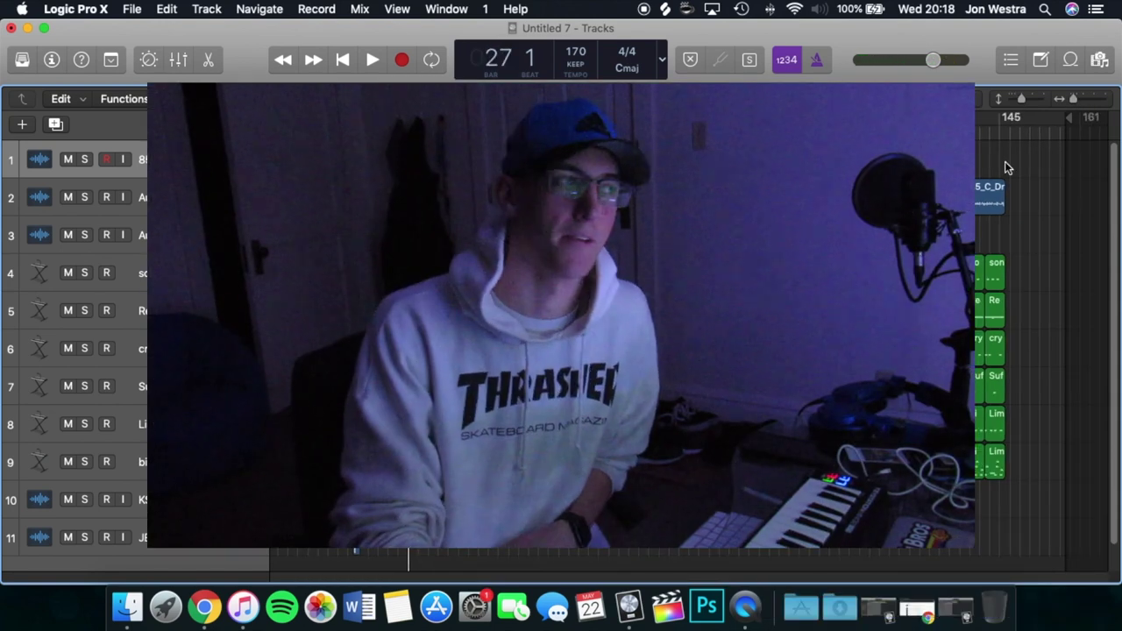